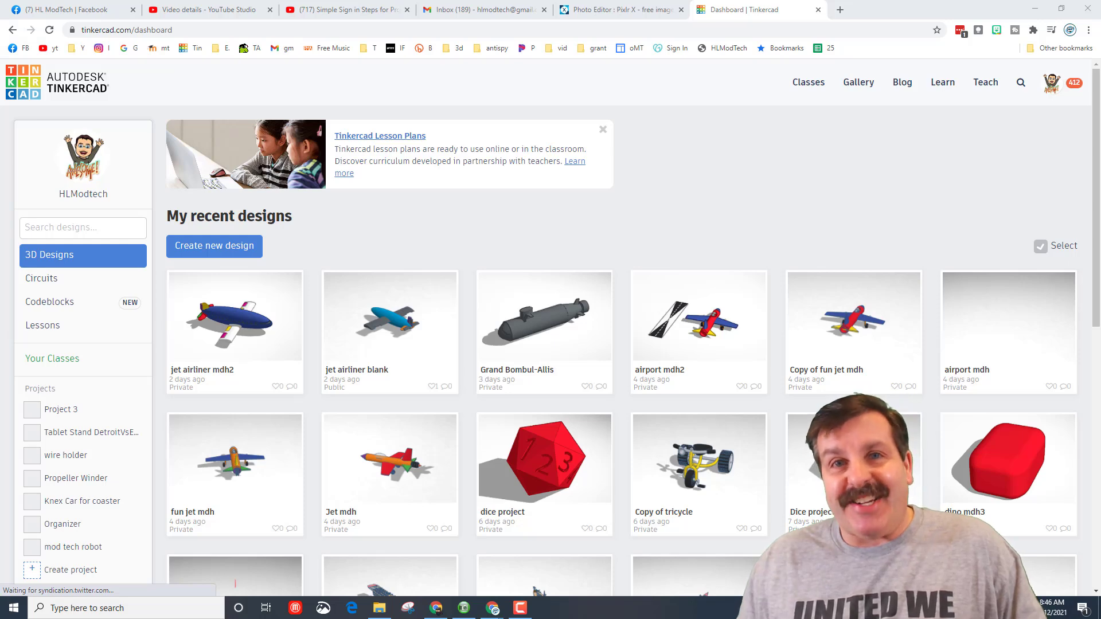
# - Name the design 'nuc sub mdh' and place a cylinder on the workplane
pyautogui.click(80, 75)
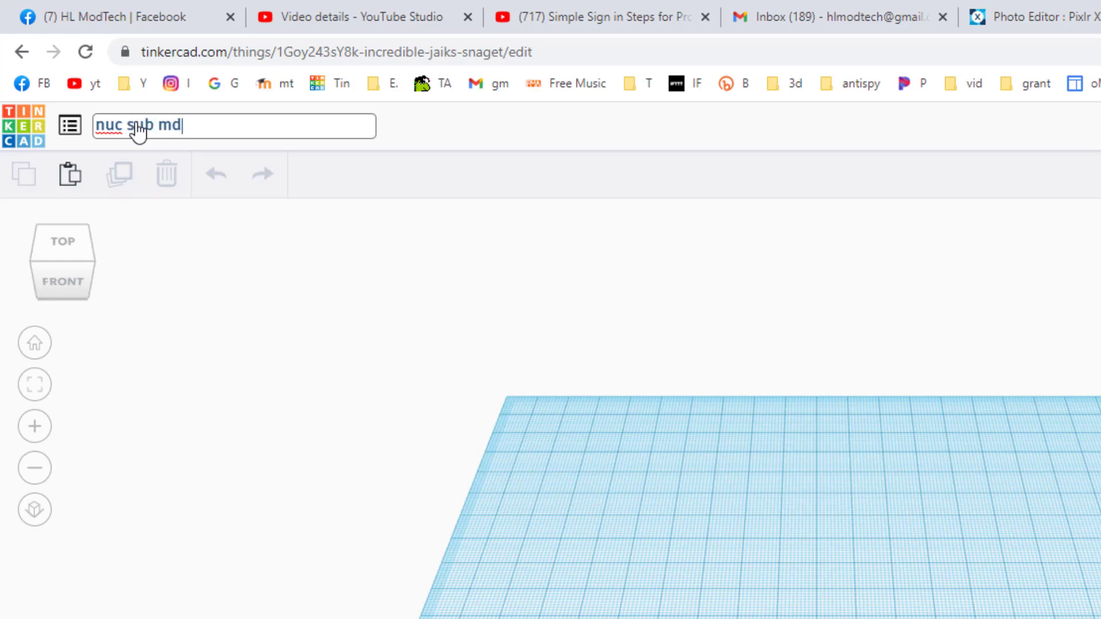
pyautogui.press('Return')
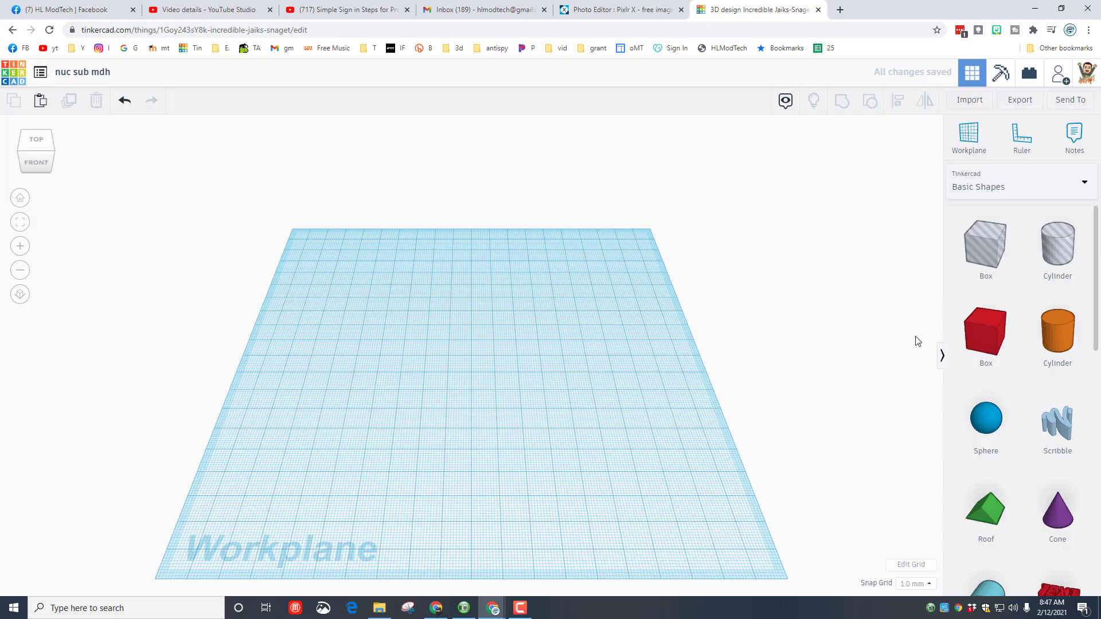
pyautogui.click(1057, 332)
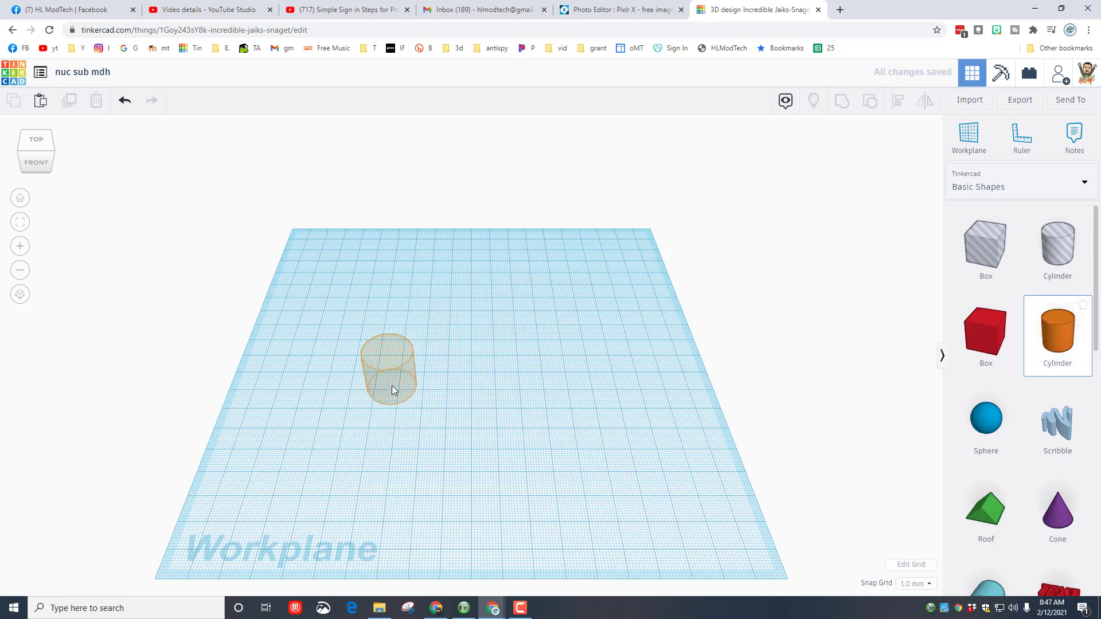
pyautogui.click(449, 359)
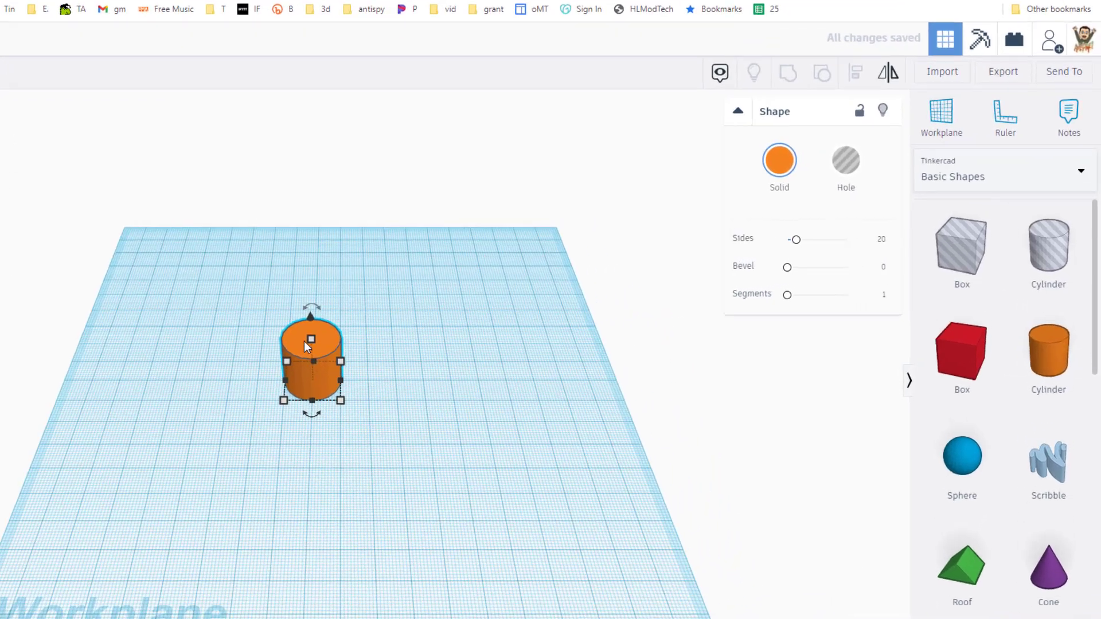
pyautogui.keyDown('shift'); pyautogui.moveTo(311, 339); pyautogui.dragTo(354, 183); pyautogui.keyUp('shift')
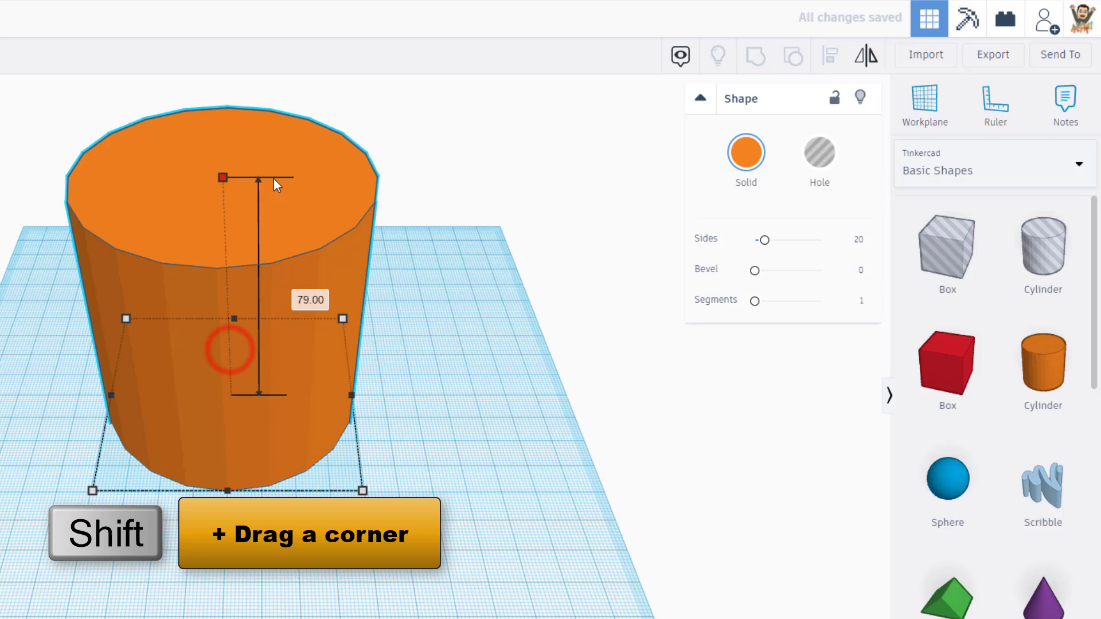
# - Set the cylinder height to 35 and raise its sides to 64
pyautogui.click(311, 300)
pyautogui.write('35')
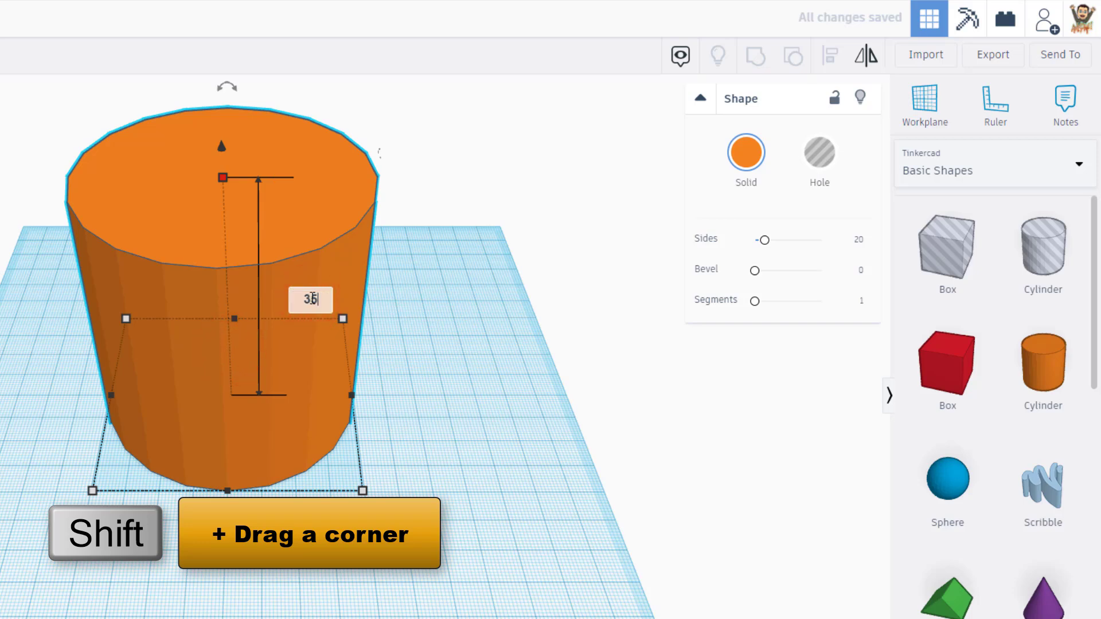
pyautogui.press('Return')
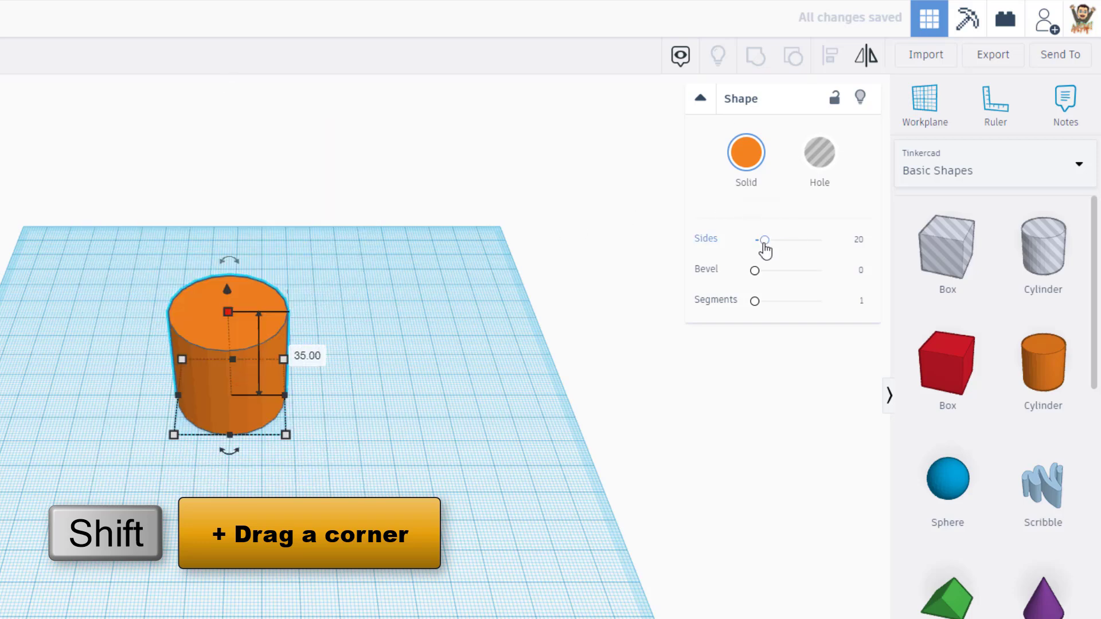
pyautogui.moveTo(764, 244); pyautogui.dragTo(861, 235)
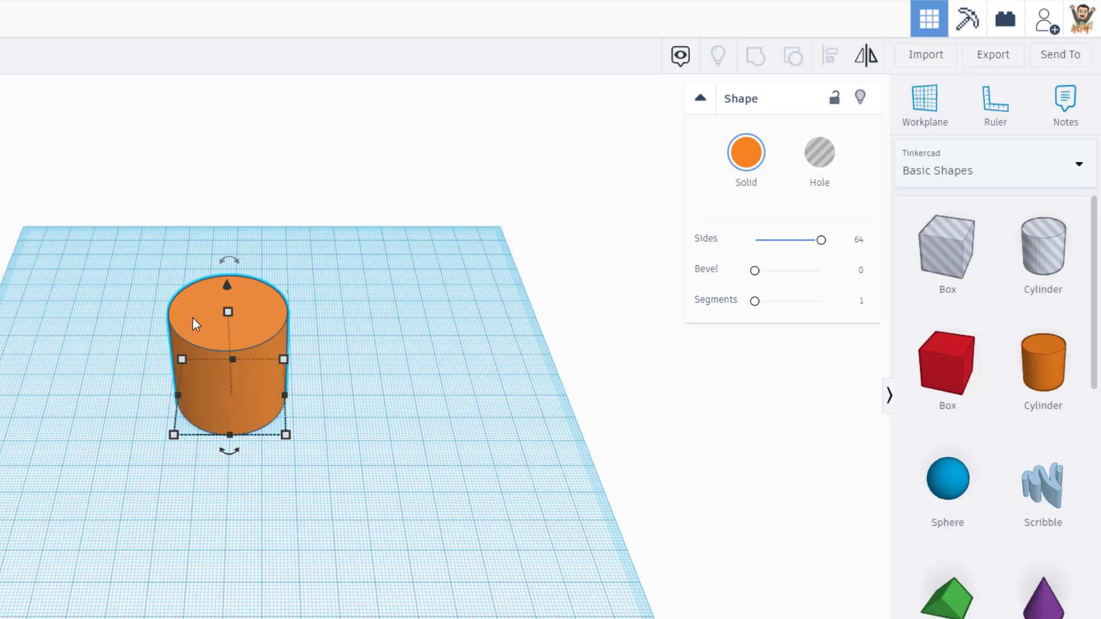
# - Change the cylinder height to 115 and fit the whole cylinder in view
pyautogui.click(228, 312)
pyautogui.click(298, 359)
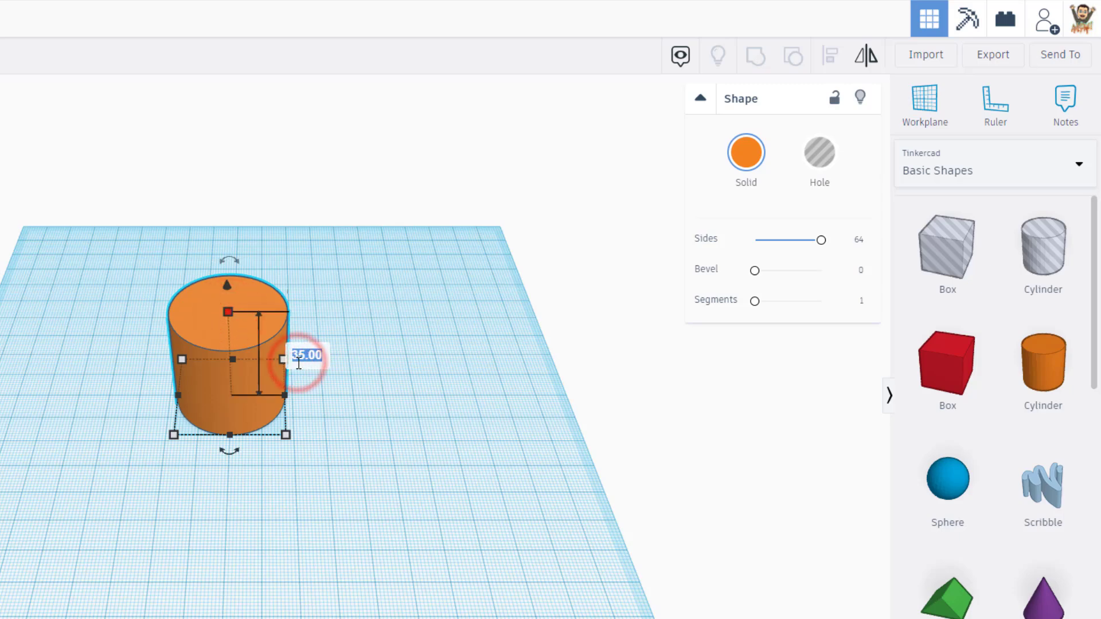
pyautogui.write('115')
pyautogui.press('Return')
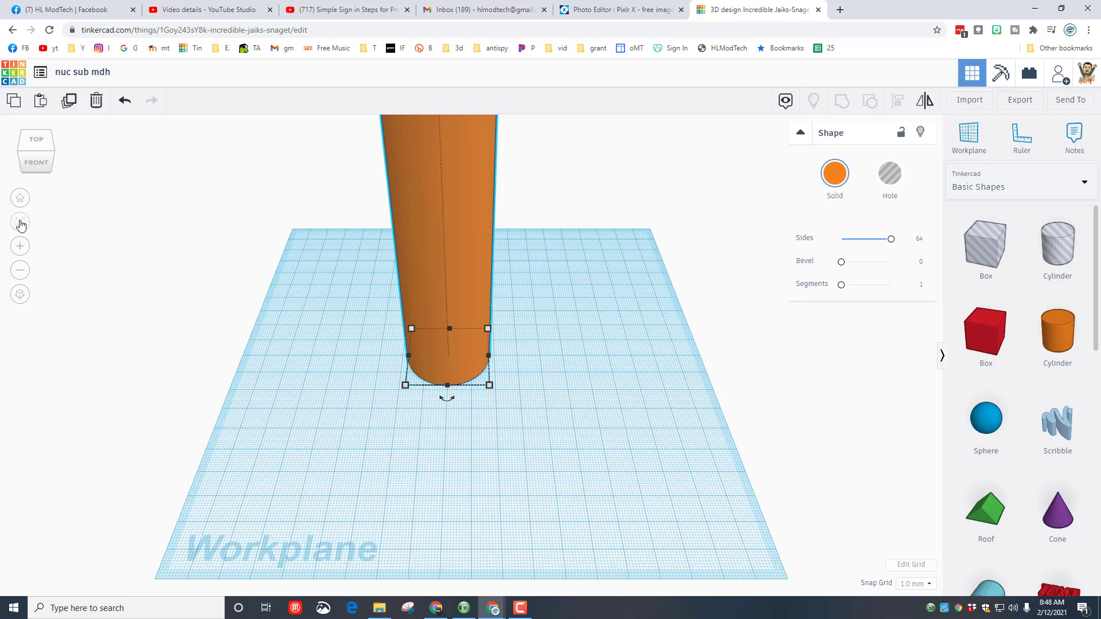
pyautogui.click(21, 225)
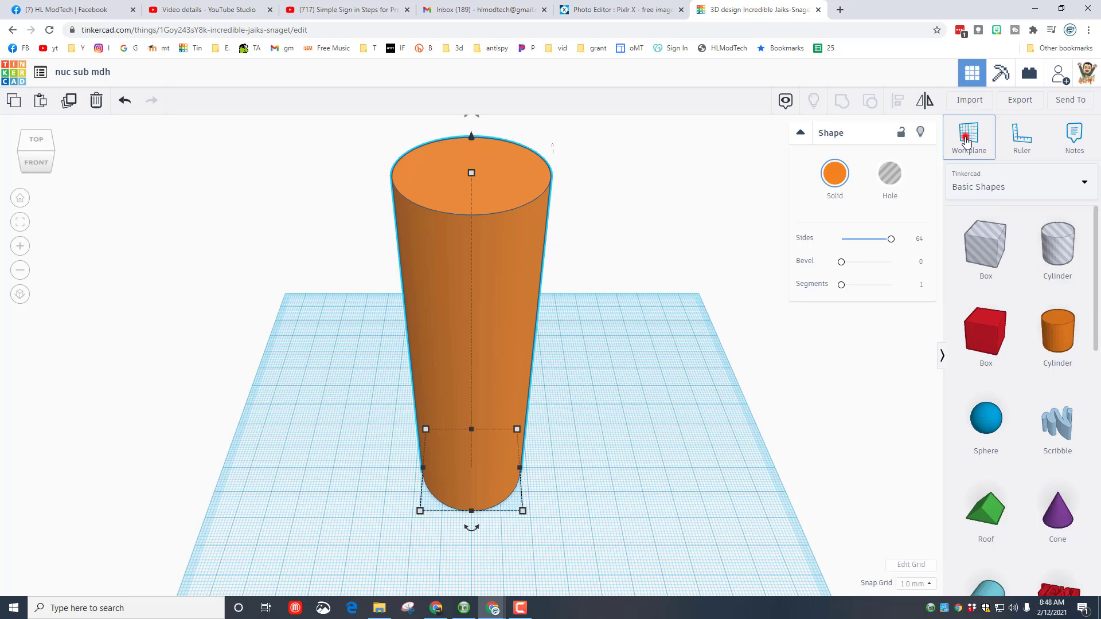
# - Put a paraboloid on the cylinder's top face, sized evenly to 35
pyautogui.click(501, 187)
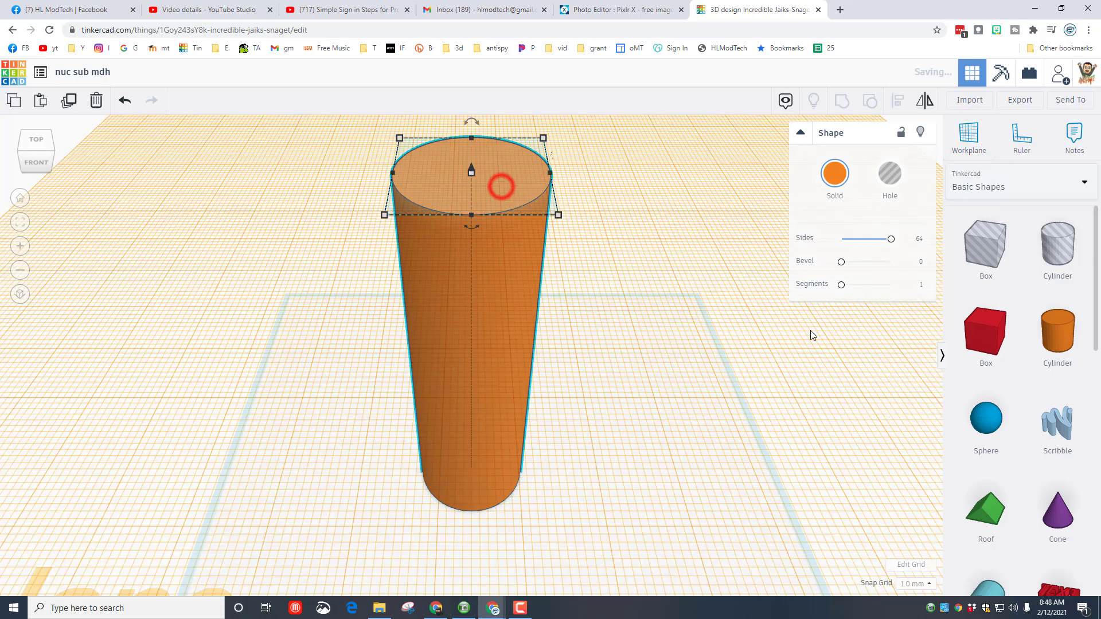
pyautogui.scroll(-6, 997, 441)
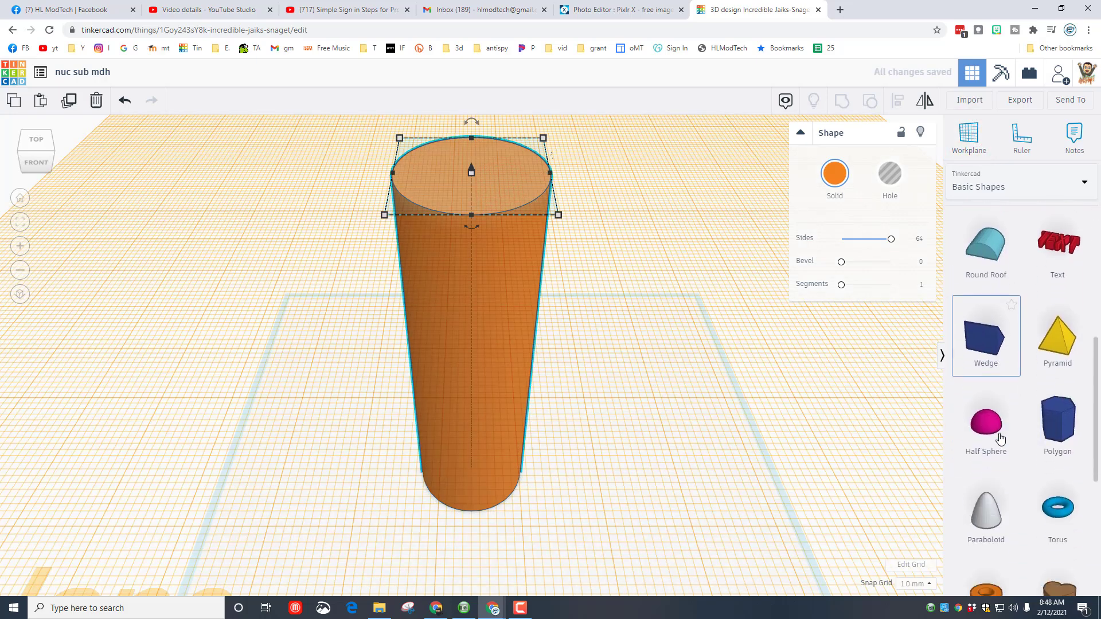
pyautogui.click(1001, 441)
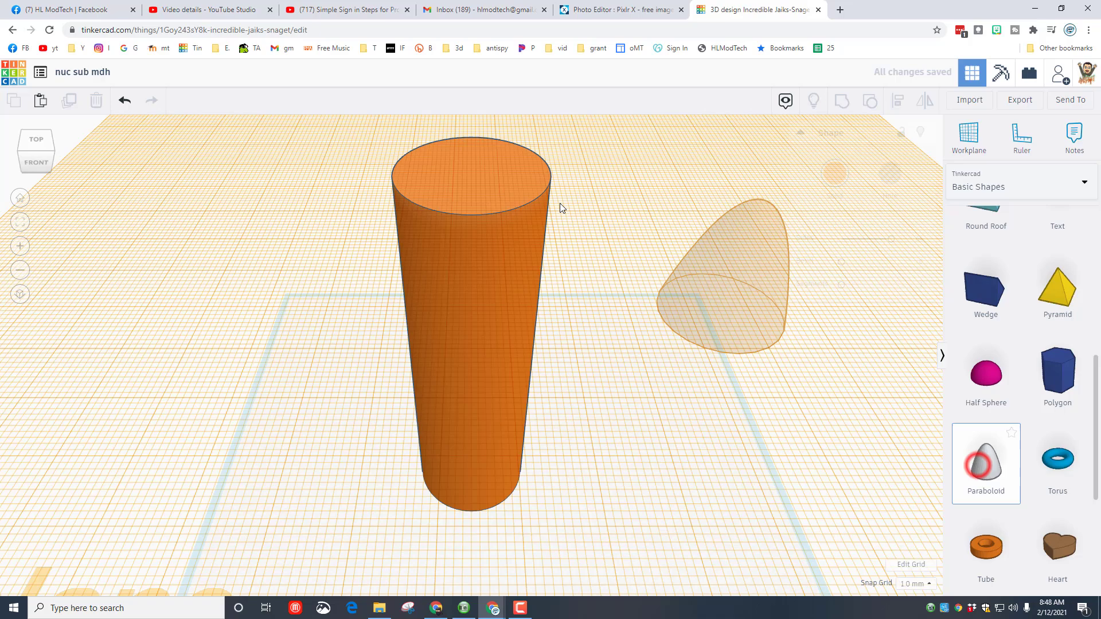
pyautogui.click(482, 183)
pyautogui.scroll(-4, 480, 205)
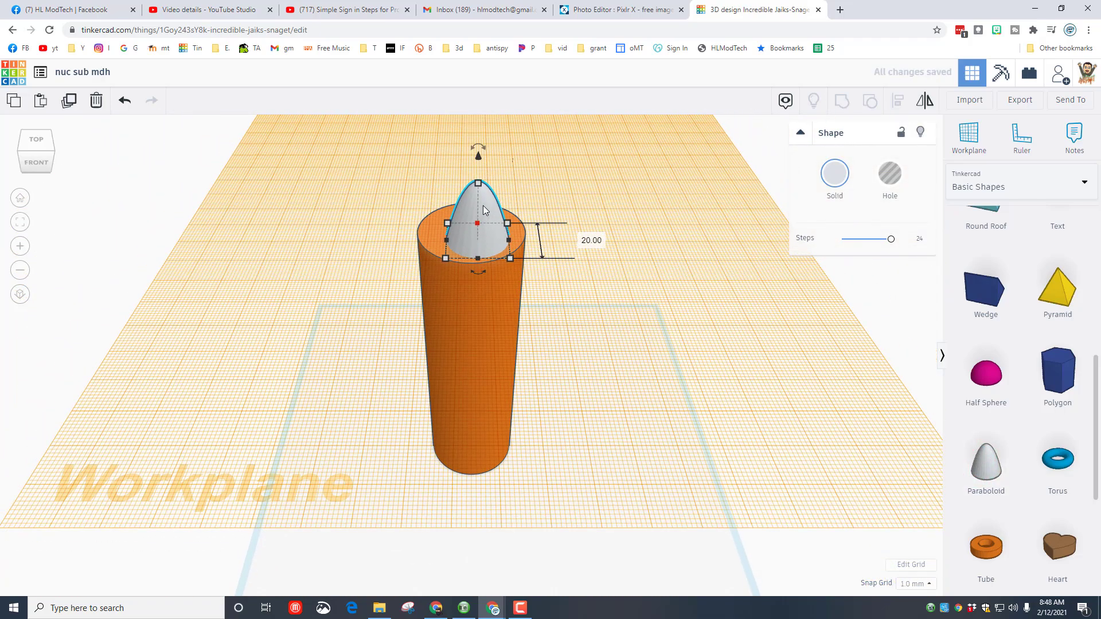
pyautogui.keyDown('shift'); pyautogui.moveTo(476, 188); pyautogui.dragTo(518, 156); pyautogui.keyUp('shift')
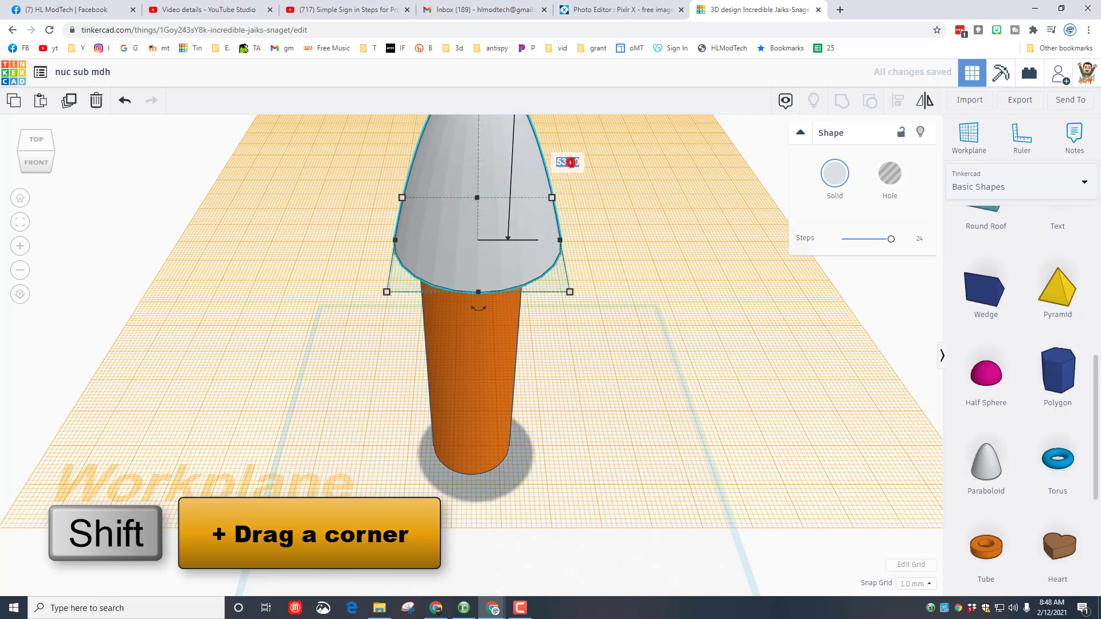
pyautogui.write('35')
pyautogui.press('Return')
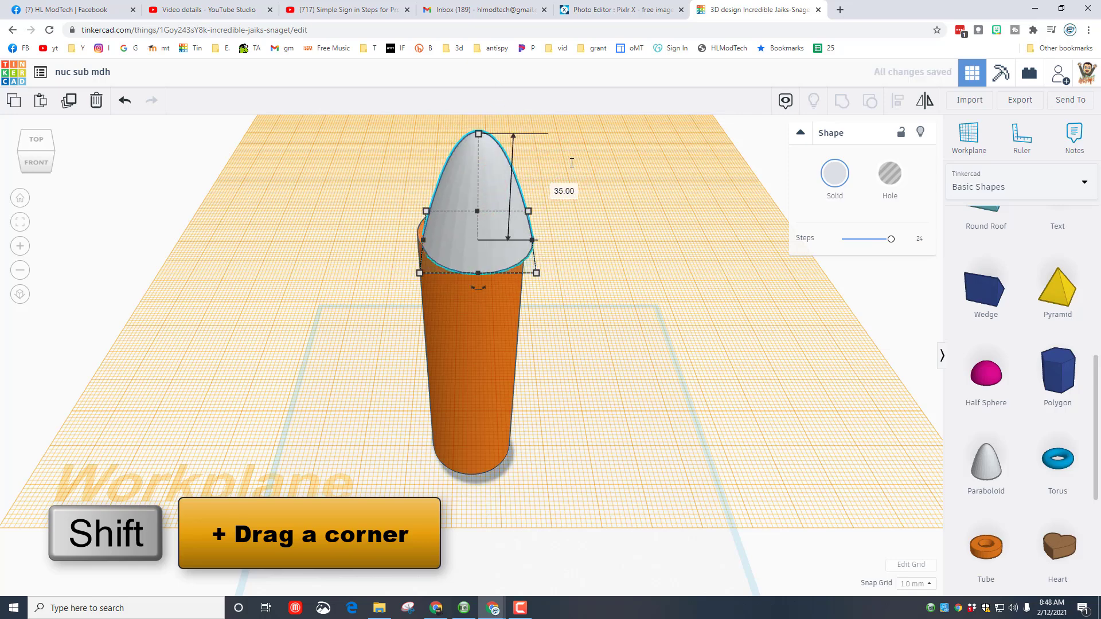
# - Align the paraboloid centred on the cylinder, using the cylinder as reference
pyautogui.click(340, 311)
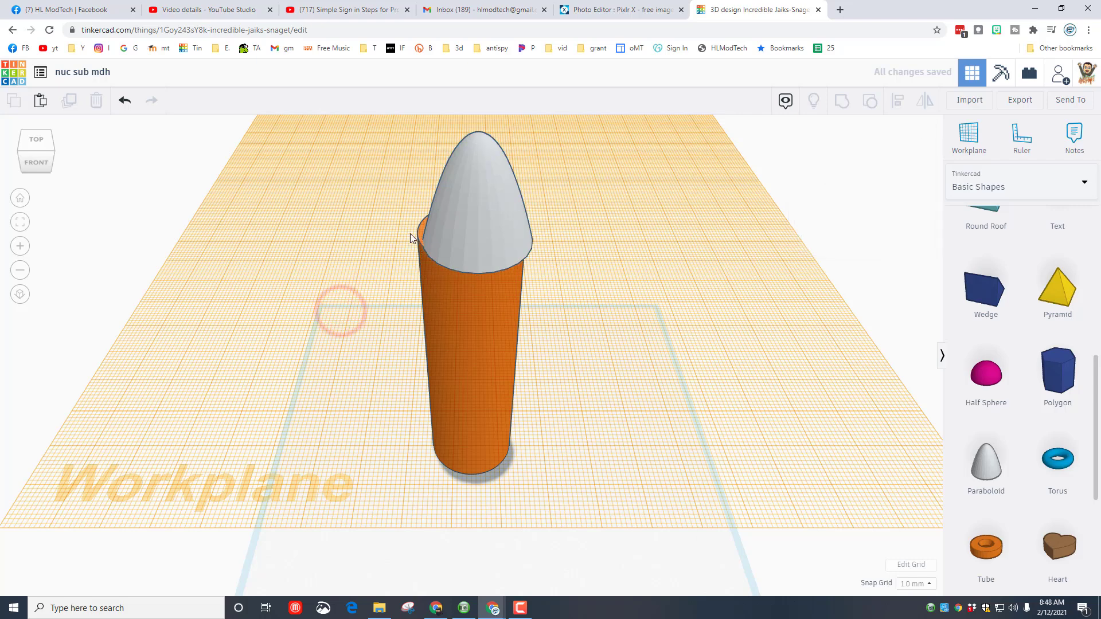
pyautogui.click(455, 230)
pyautogui.moveTo(373, 182); pyautogui.dragTo(518, 308)
pyautogui.click(902, 102)
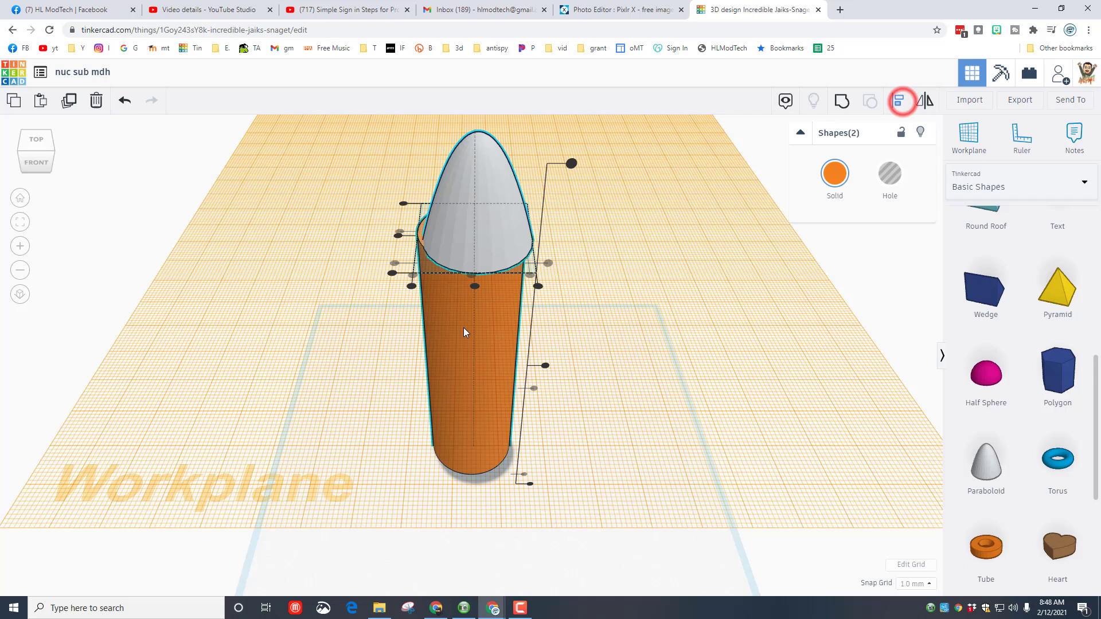
pyautogui.click(461, 332)
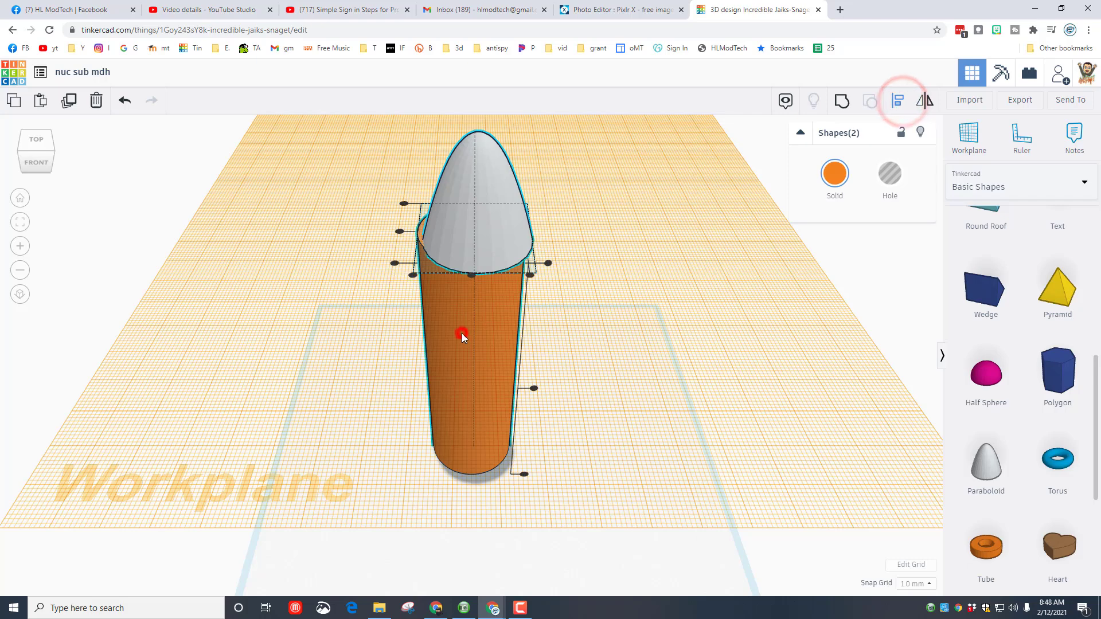
pyautogui.click(399, 232)
pyautogui.click(468, 274)
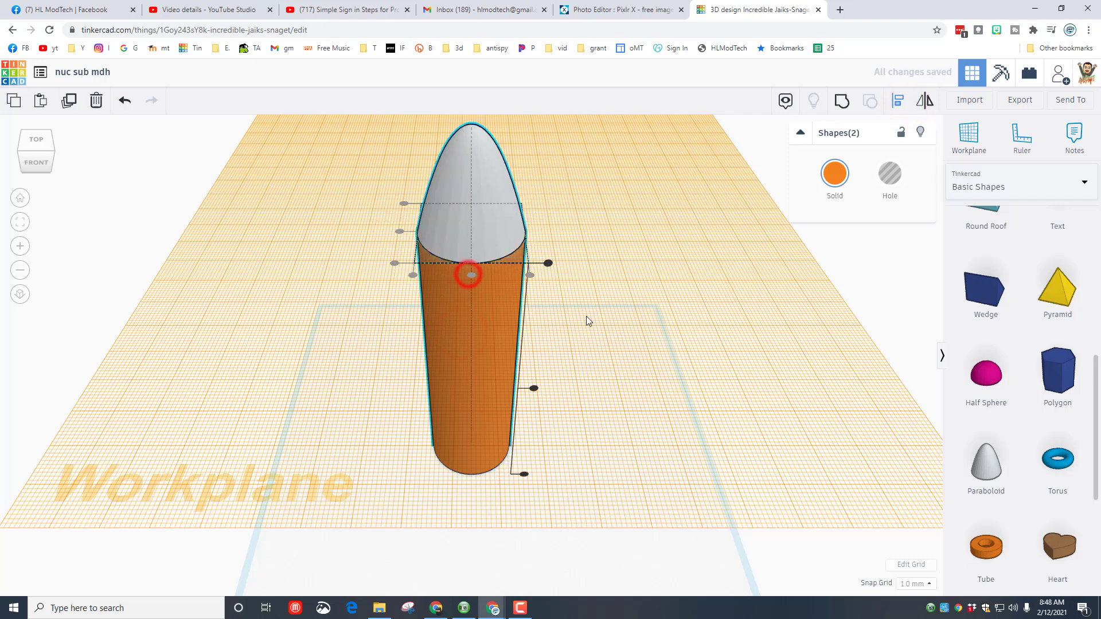
pyautogui.click(620, 309)
# - Set the paraboloid's height to 17 for a low dome cap
pyautogui.click(470, 209)
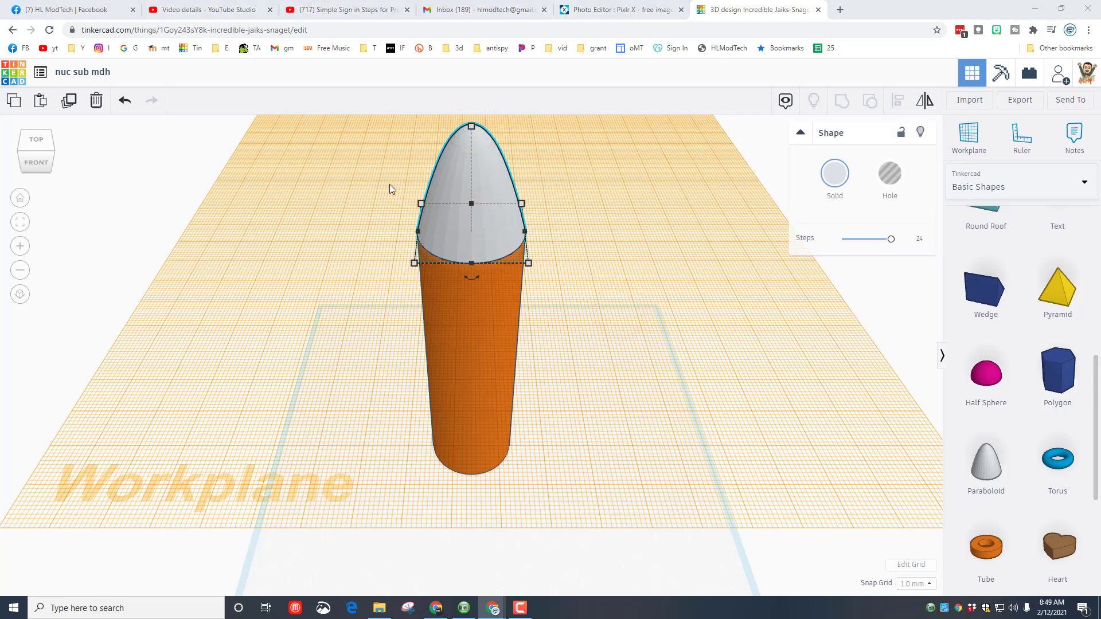
pyautogui.click(559, 183)
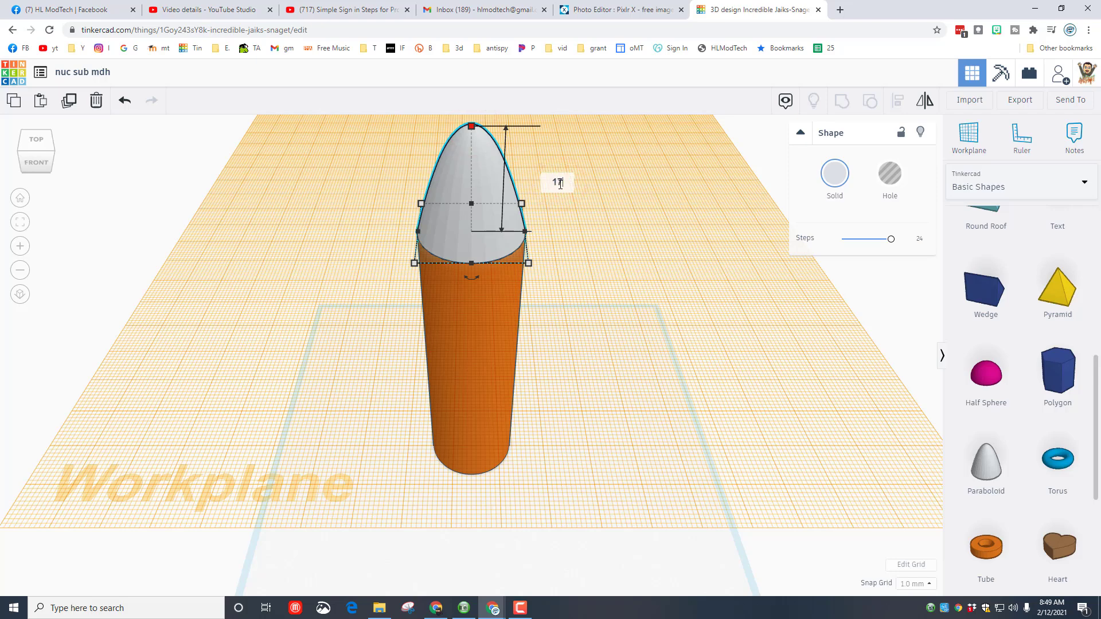
pyautogui.write('17')
pyautogui.press('Return')
pyautogui.click(297, 350)
pyautogui.moveTo(297, 350)
pyautogui.mouseDown(button='right')
pyautogui.moveTo(308, 300)
pyautogui.moveTo(280, 307)
pyautogui.moveTo(305, 357)
pyautogui.mouseUp(button='right')
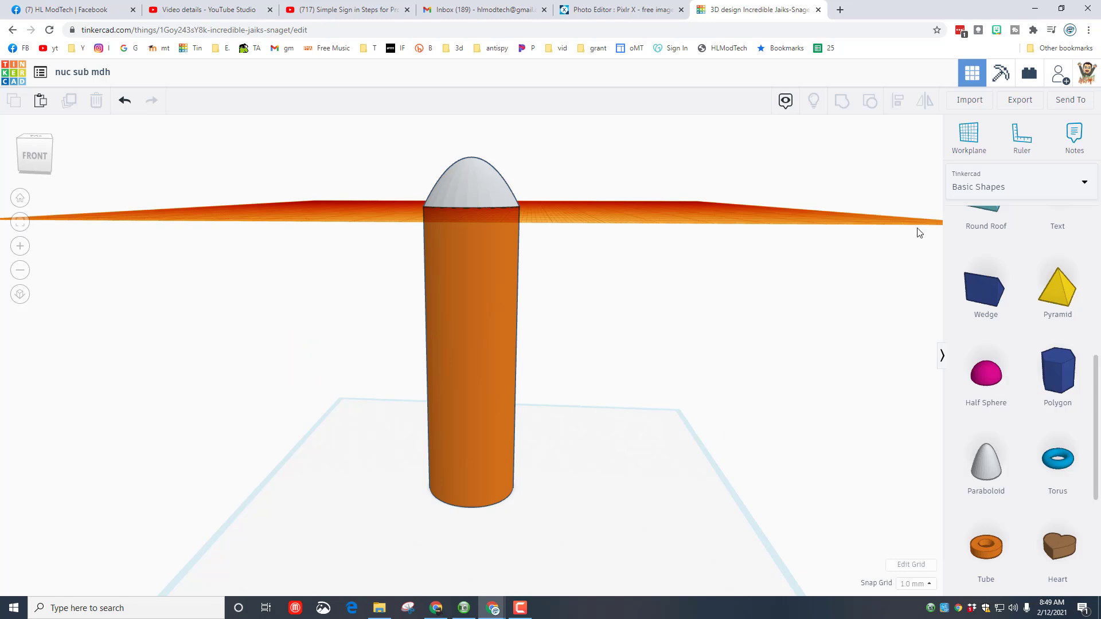
# - Rotate the cylinder and nose -90° onto their side and drop them to the ground
pyautogui.click(694, 473)
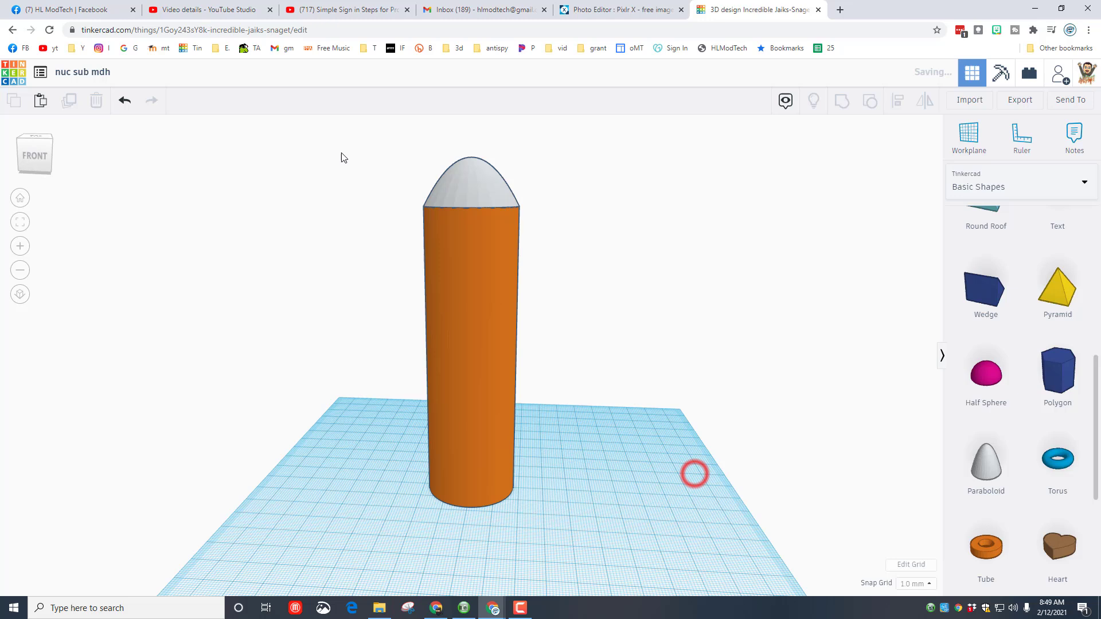
pyautogui.moveTo(386, 179); pyautogui.dragTo(565, 401)
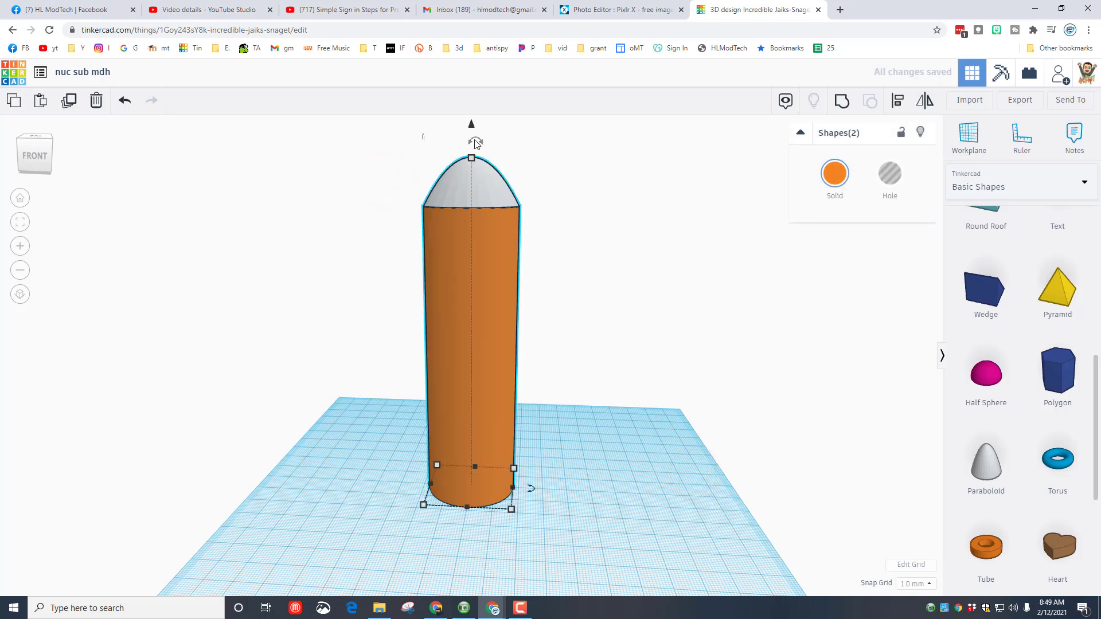
pyautogui.moveTo(473, 139); pyautogui.dragTo(393, 217)
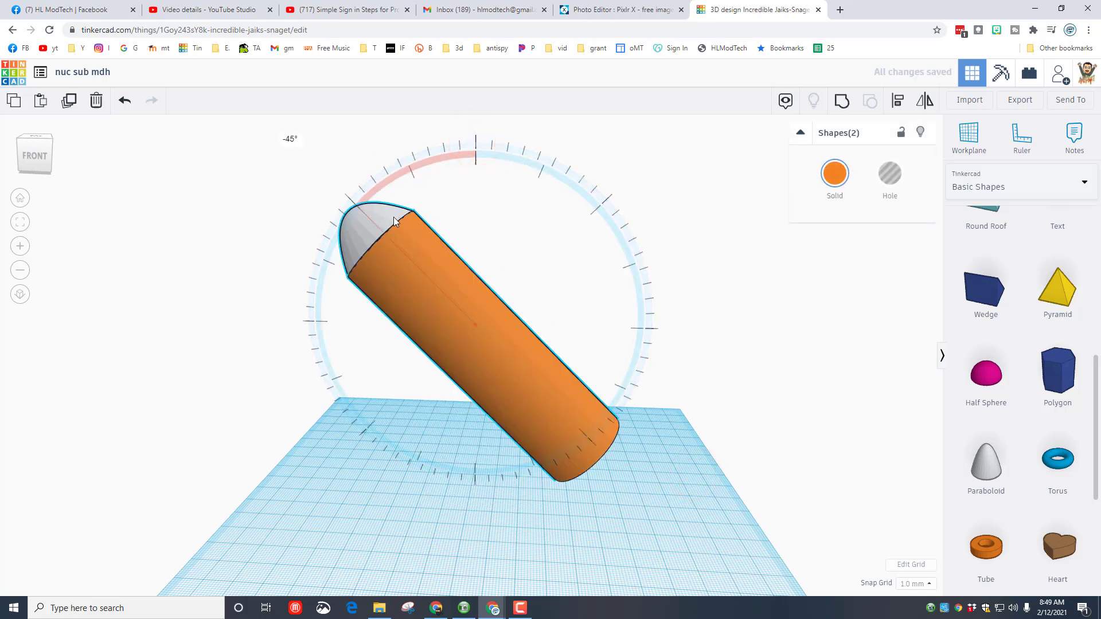
pyautogui.moveTo(405, 267); pyautogui.dragTo(367, 321)
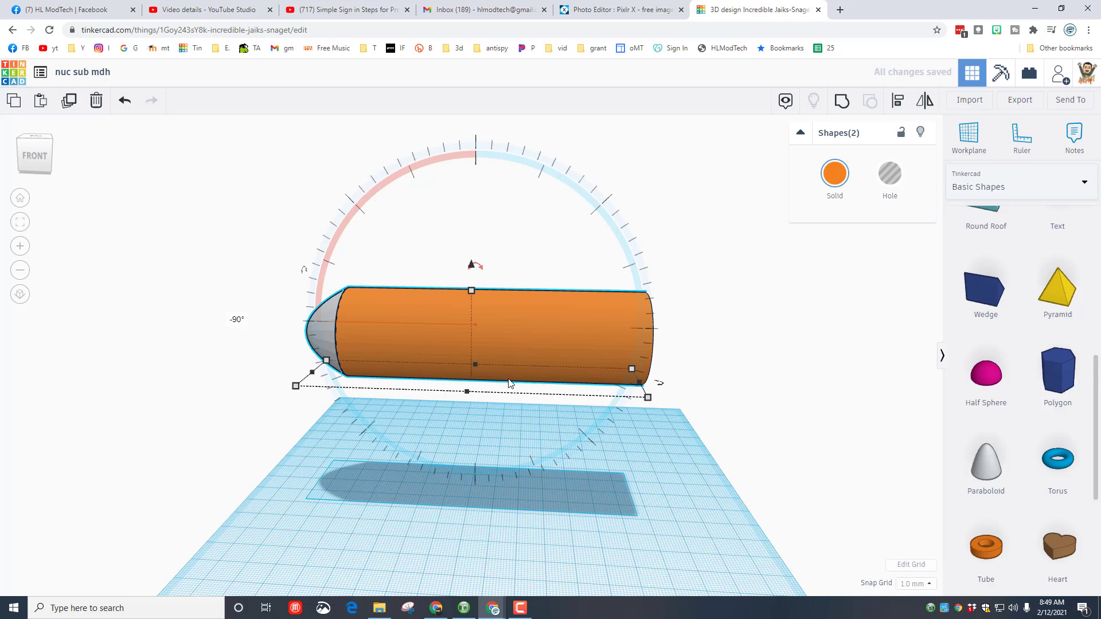
pyautogui.press('d')
# - Shift the horizontal hull 13 mm to the left
pyautogui.click(468, 517)
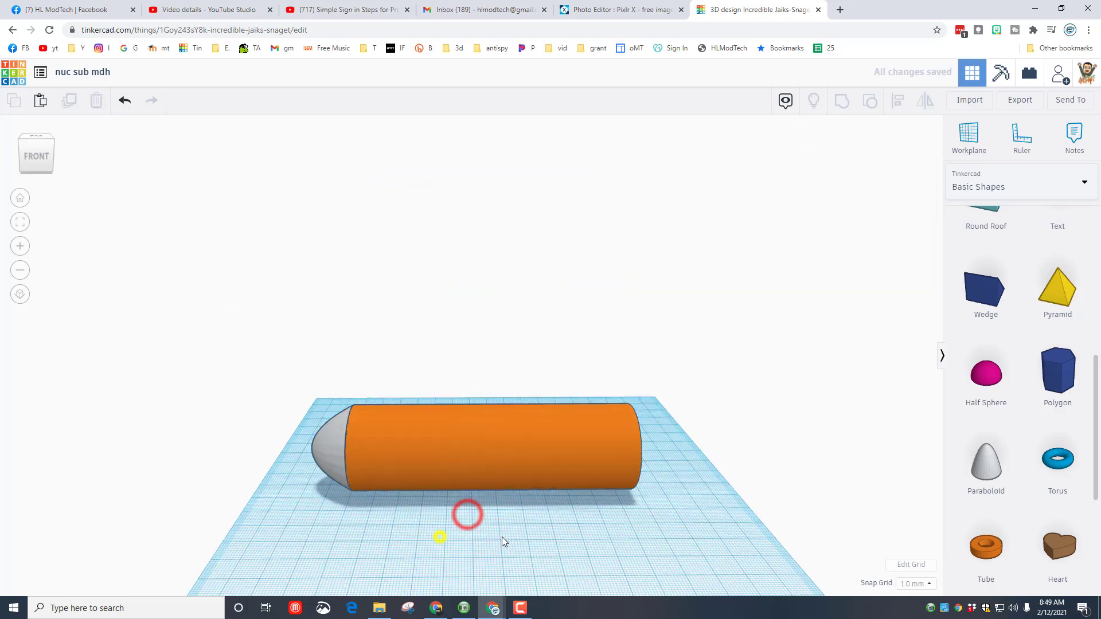
pyautogui.moveTo(501, 536); pyautogui.dragTo(274, 447, button='right')
pyautogui.moveTo(270, 421); pyautogui.dragTo(473, 509)
pyautogui.moveTo(552, 478)
pyautogui.mouseDown()
pyautogui.moveTo(524, 477)
pyautogui.moveTo(537, 490)
pyautogui.mouseUp()
pyautogui.click(570, 527)
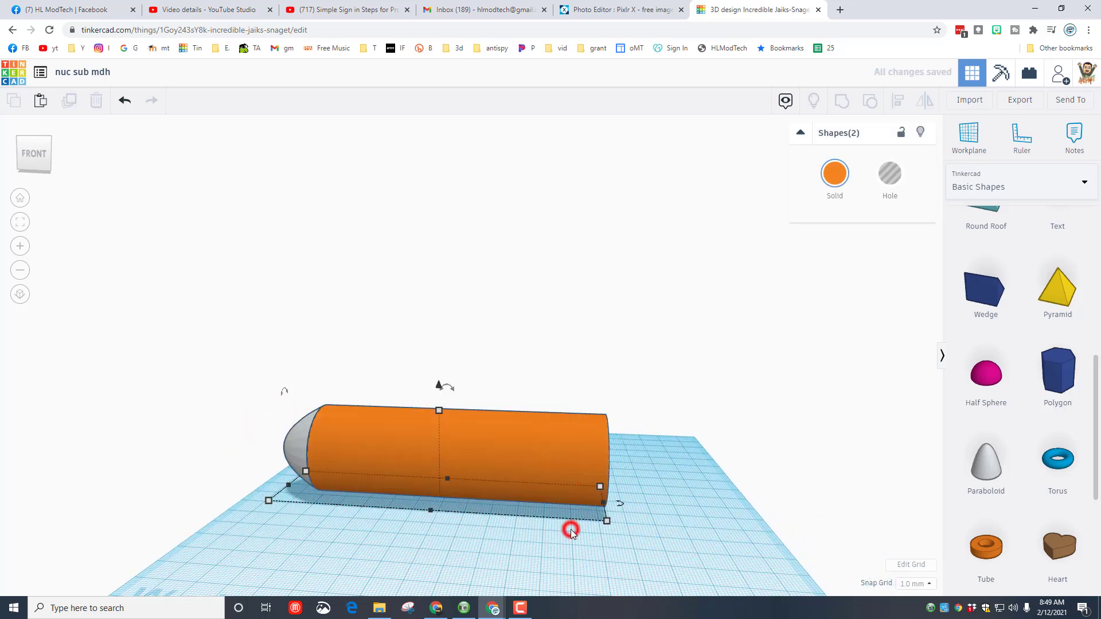
pyautogui.moveTo(634, 539); pyautogui.dragTo(571, 474, button='right')
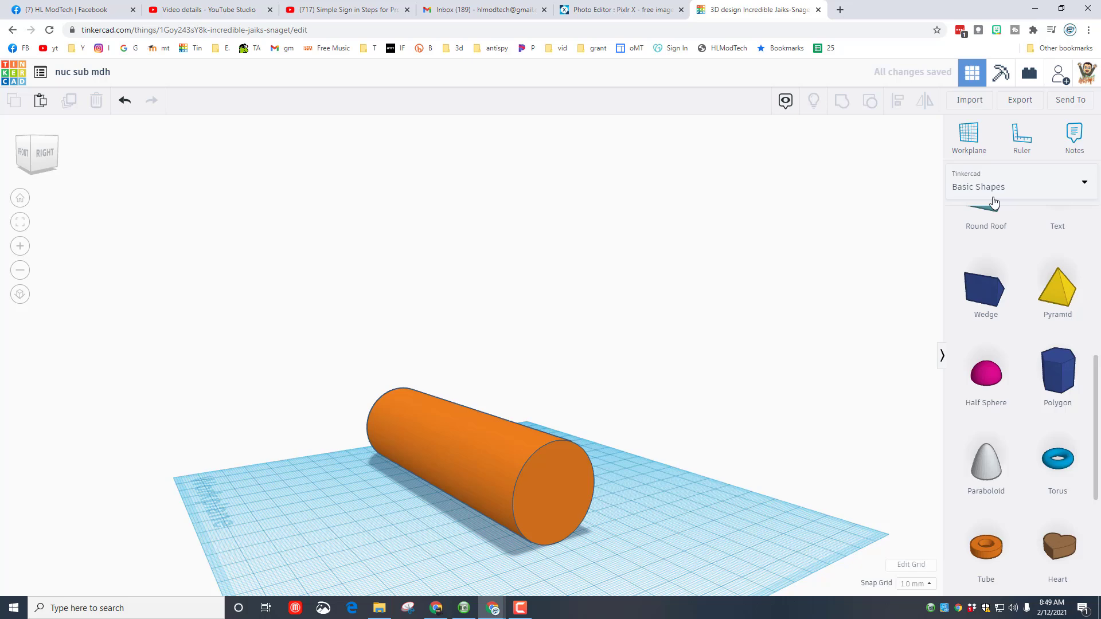
# - Add a 35 mm paraboloid nose cone on the cylinder's end face
pyautogui.click(970, 148)
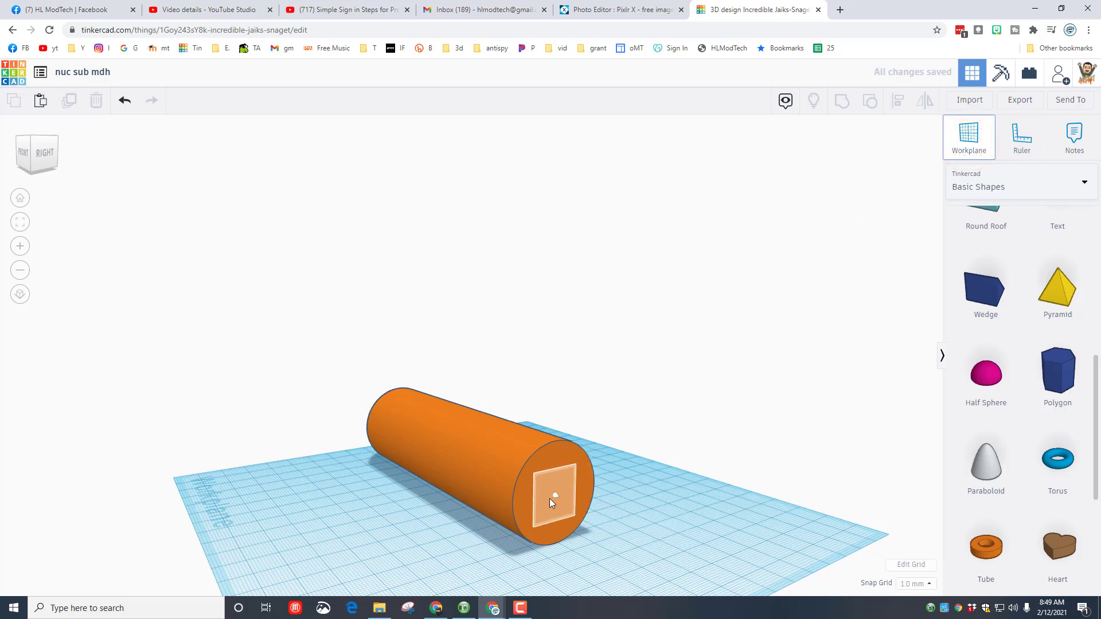
pyautogui.click(548, 498)
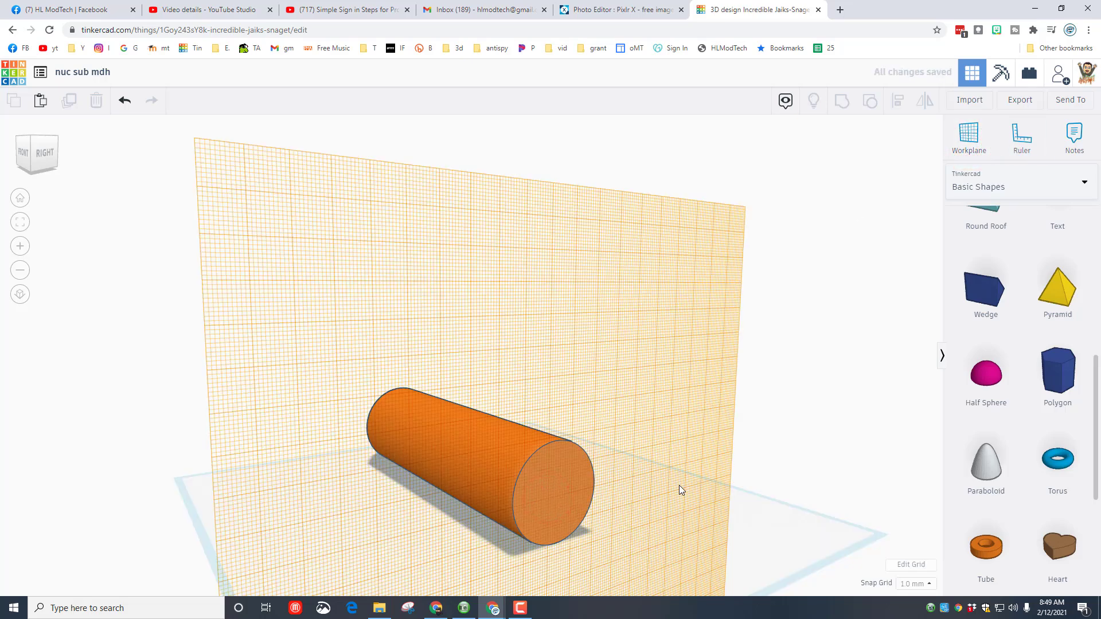
pyautogui.click(994, 477)
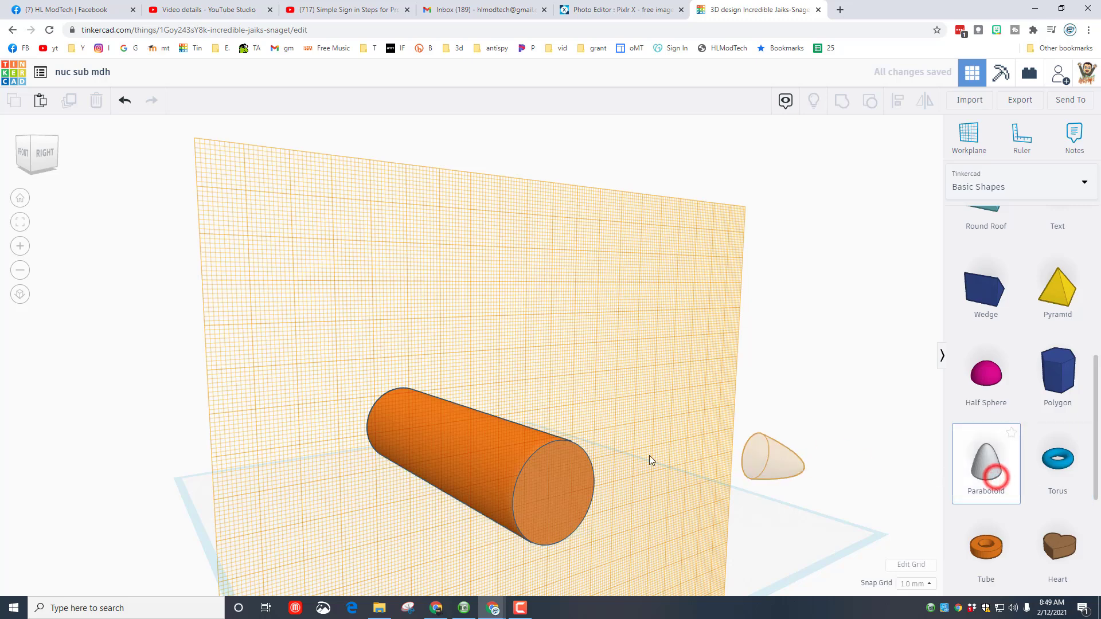
pyautogui.click(548, 486)
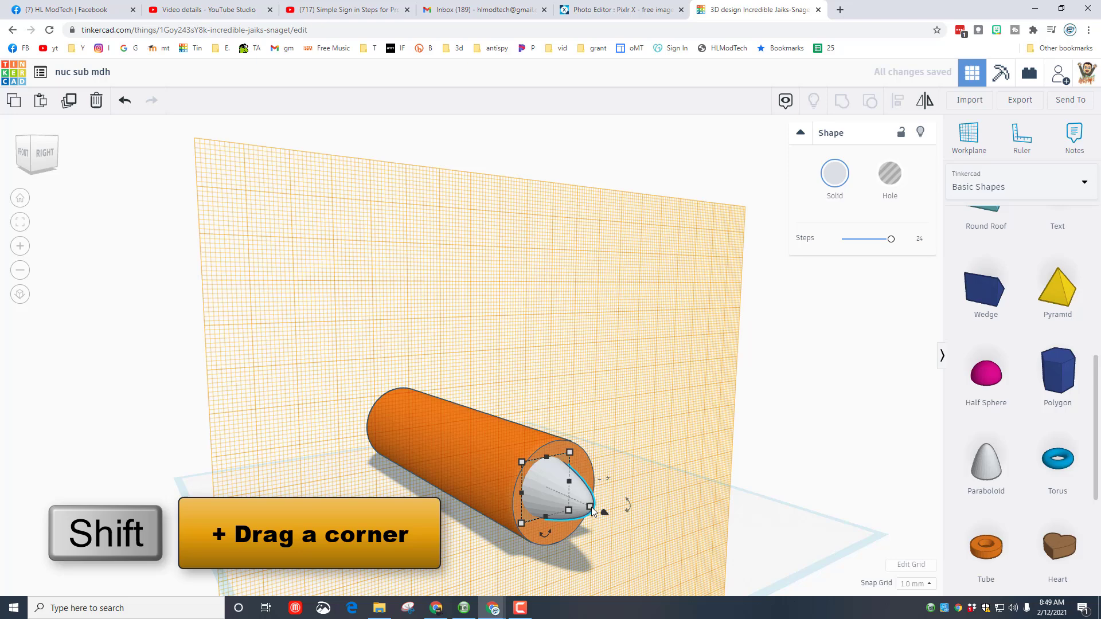
pyautogui.keyDown('shift'); pyautogui.moveTo(590, 507); pyautogui.dragTo(660, 549); pyautogui.keyUp('shift')
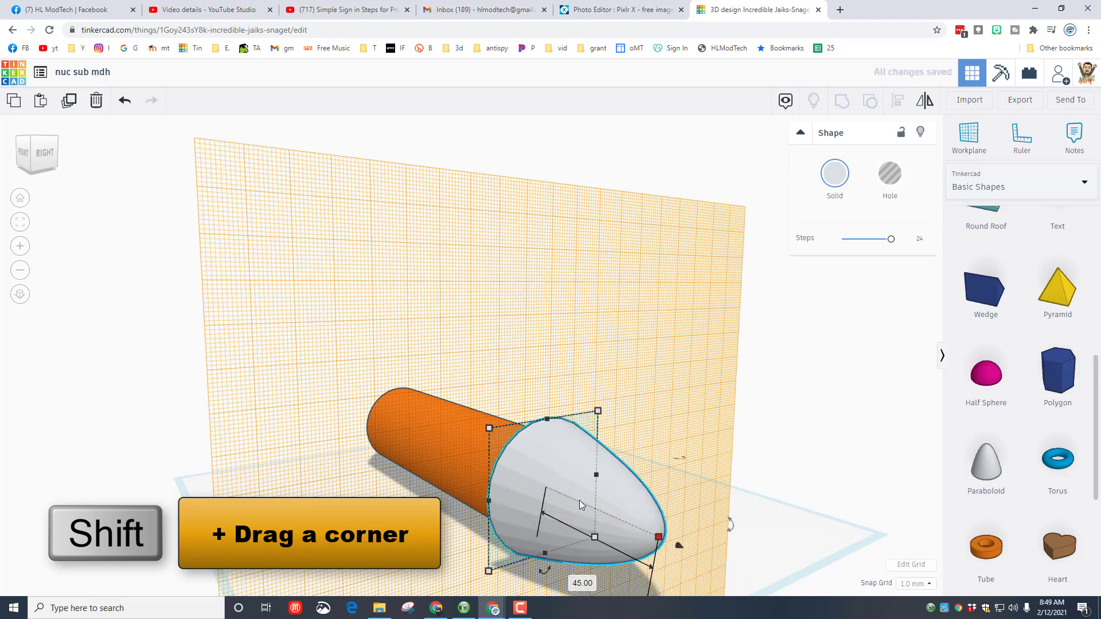
pyautogui.click(589, 582)
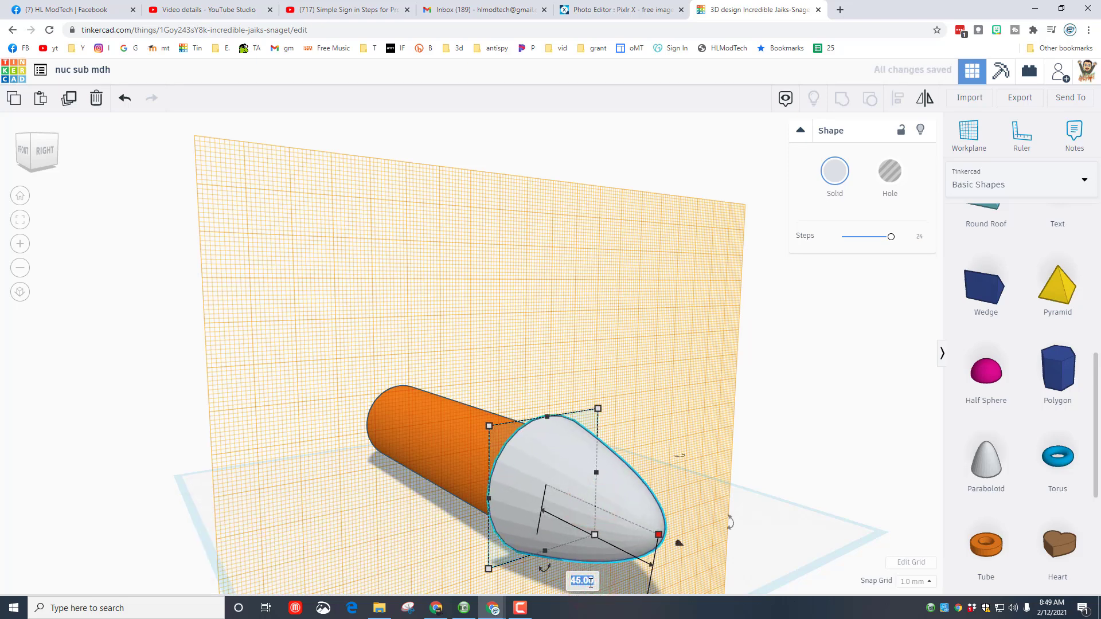
pyautogui.write('35')
pyautogui.press('Return')
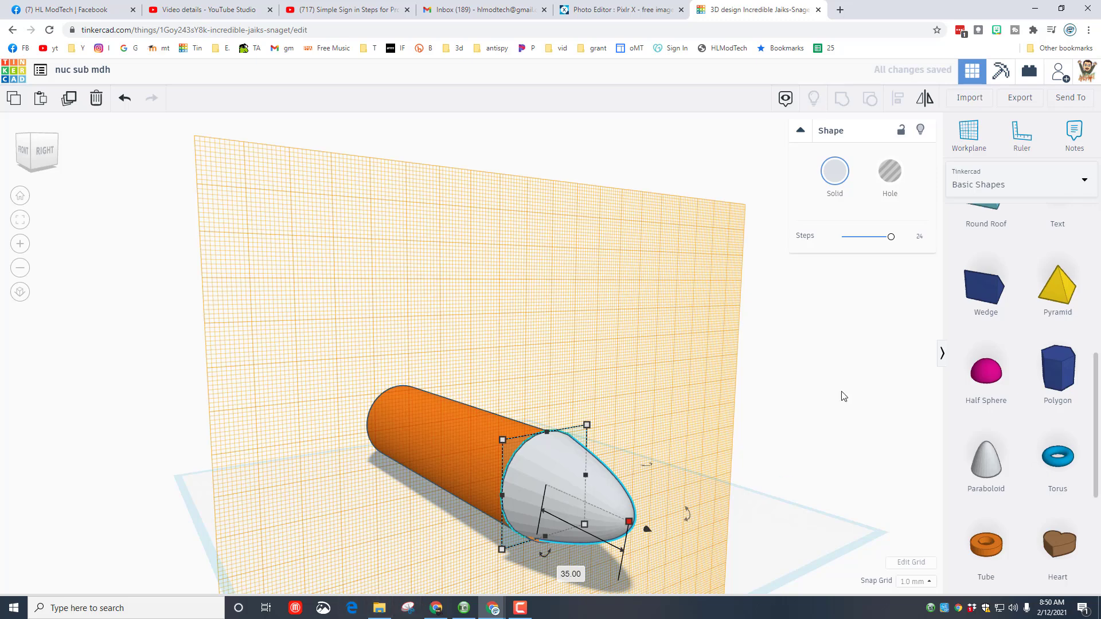
# - Reset the workplane to ground and centre the nose cone on the cylinder's end
pyautogui.press('w')
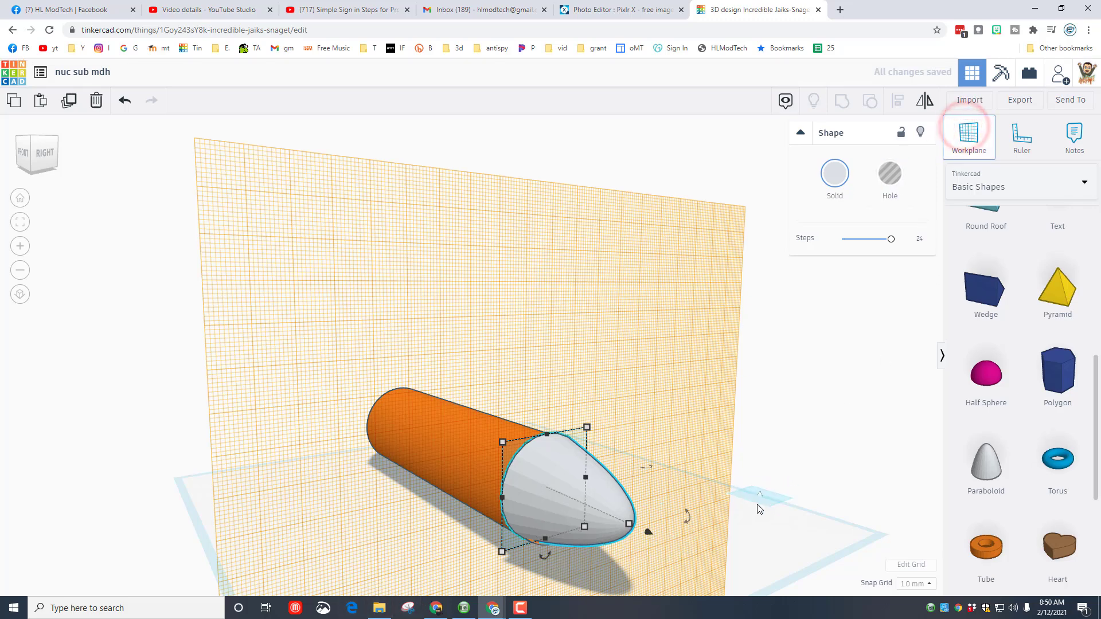
pyautogui.click(755, 509)
pyautogui.moveTo(312, 339); pyautogui.dragTo(666, 566)
pyautogui.click(897, 103)
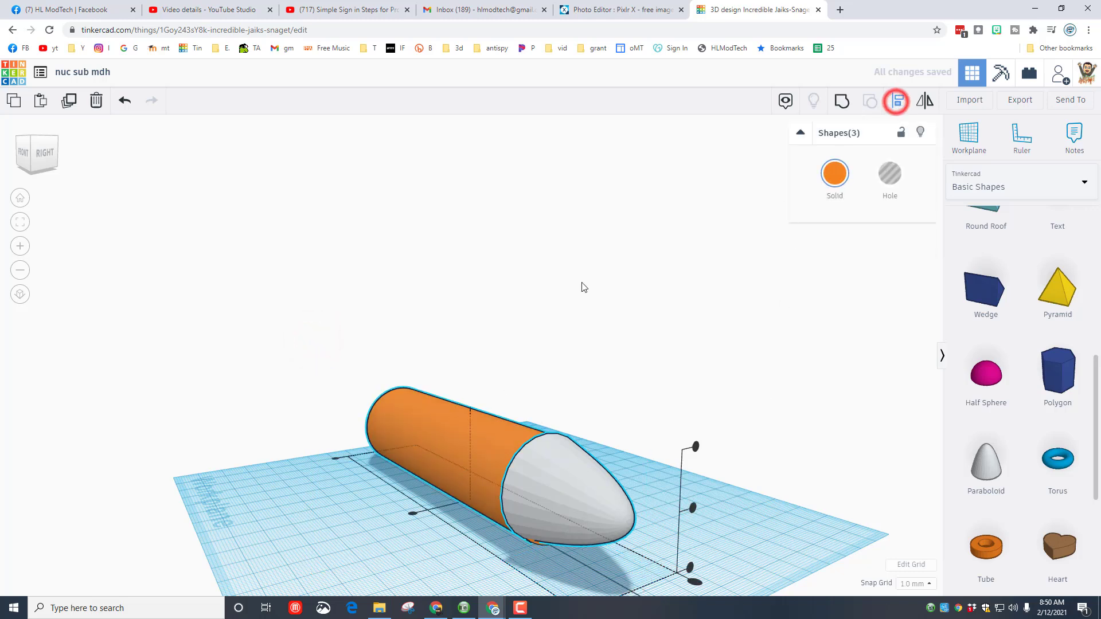
pyautogui.click(507, 441)
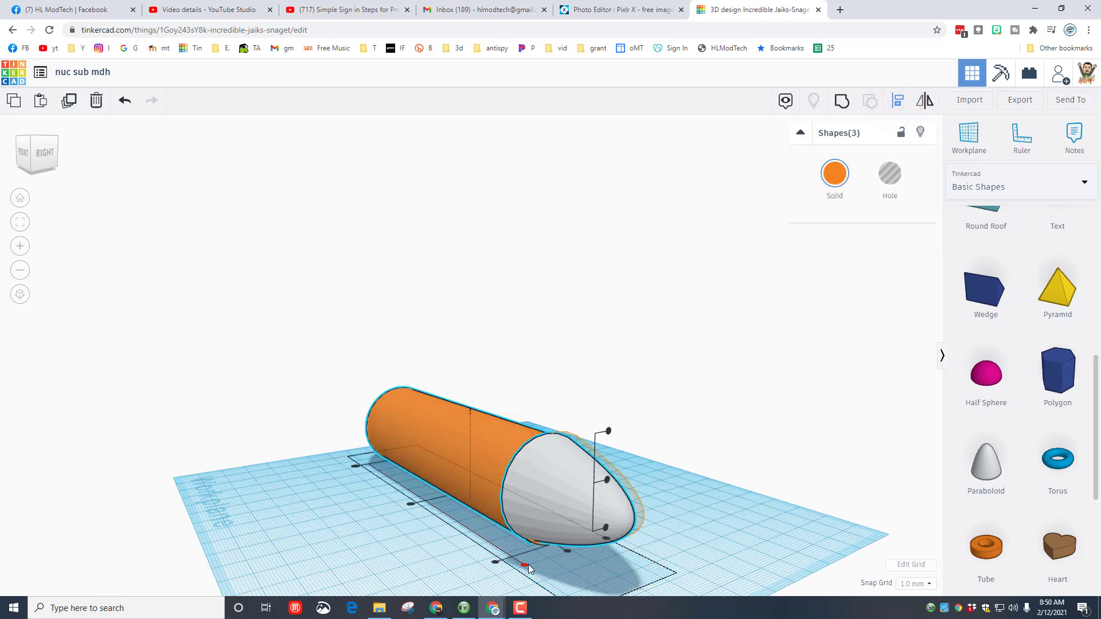
pyautogui.click(565, 552)
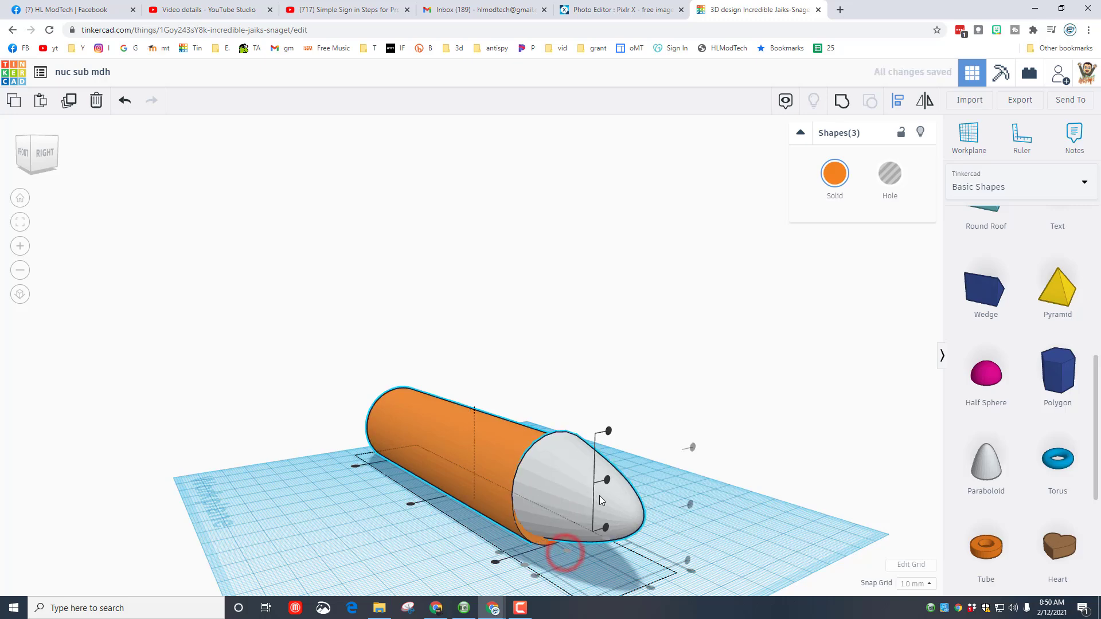
pyautogui.click(606, 480)
pyautogui.click(431, 521)
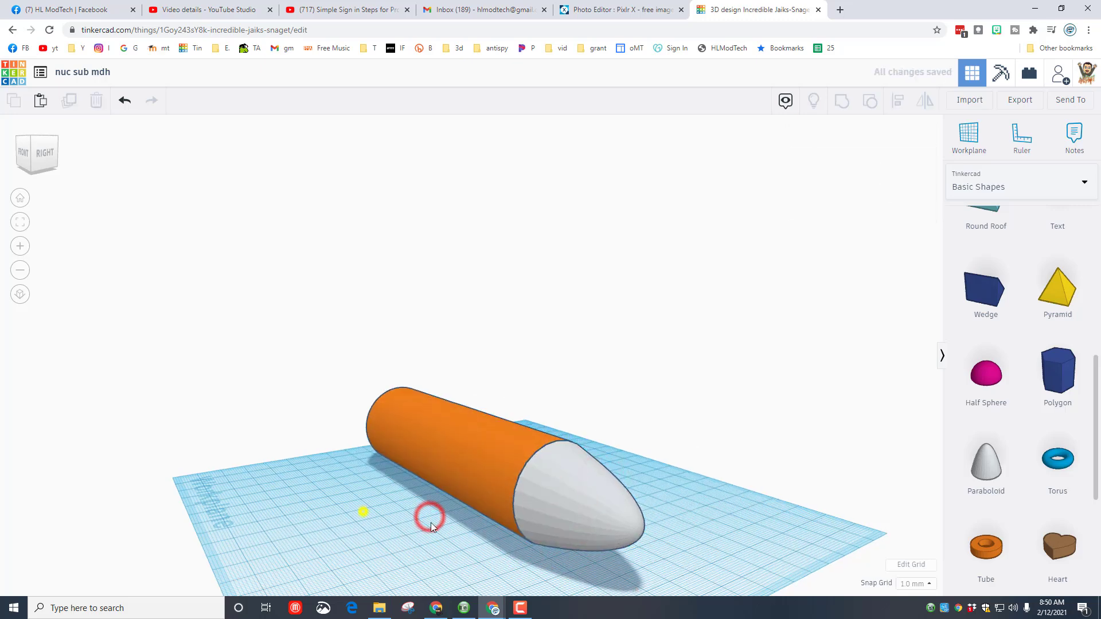
pyautogui.moveTo(431, 521); pyautogui.dragTo(528, 538, button='right')
# - Stretch the nose cone's length to 47 mm
pyautogui.click(646, 456)
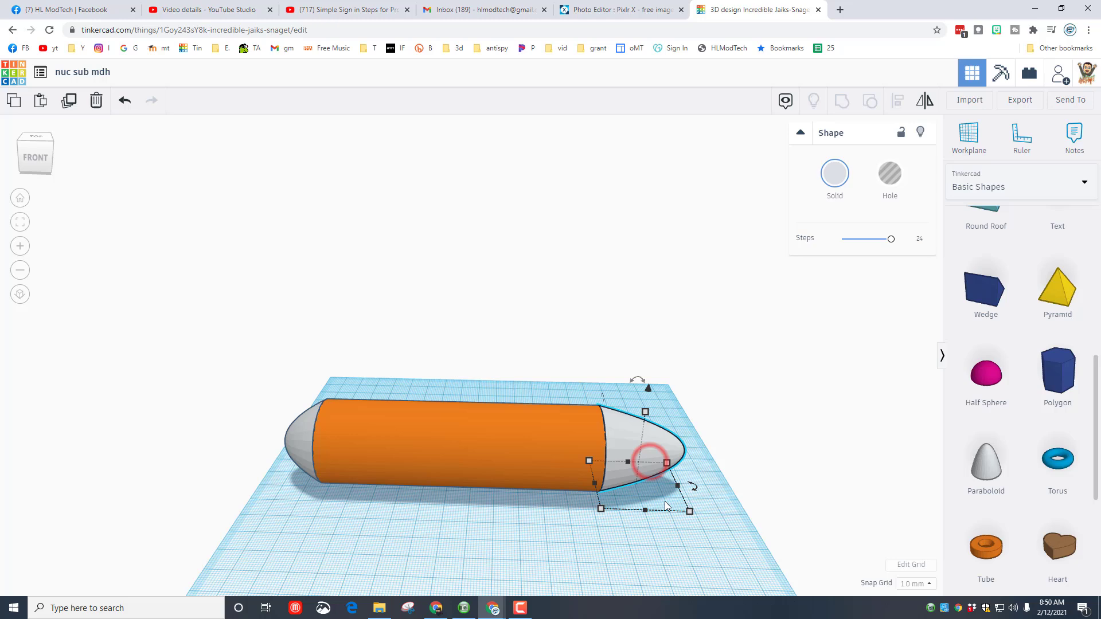
pyautogui.click(688, 511)
pyautogui.click(668, 549)
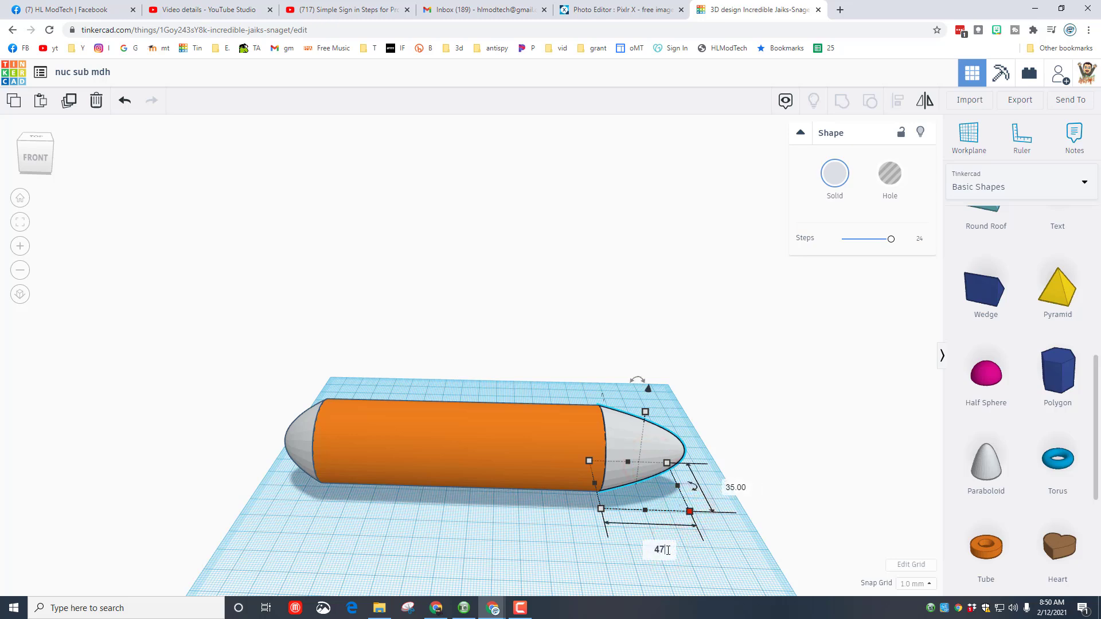
pyautogui.write('47')
pyautogui.press('Return')
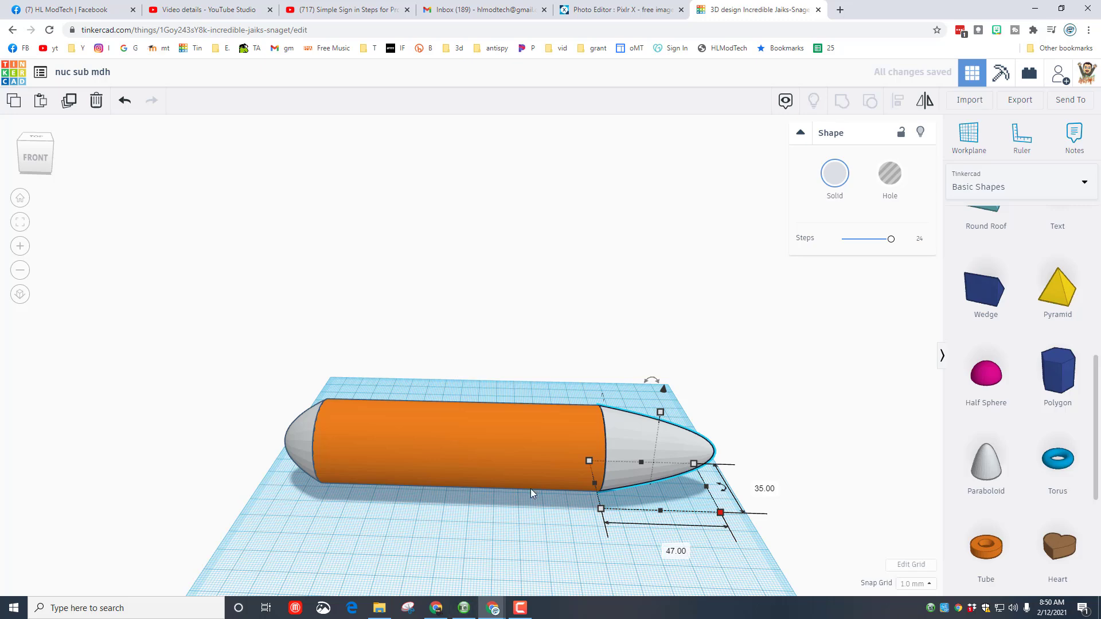
pyautogui.click(556, 530)
# - Browse All Shape Generators to page 13, where the Swept NACA shape is
pyautogui.moveTo(603, 527); pyautogui.dragTo(544, 524, button='right')
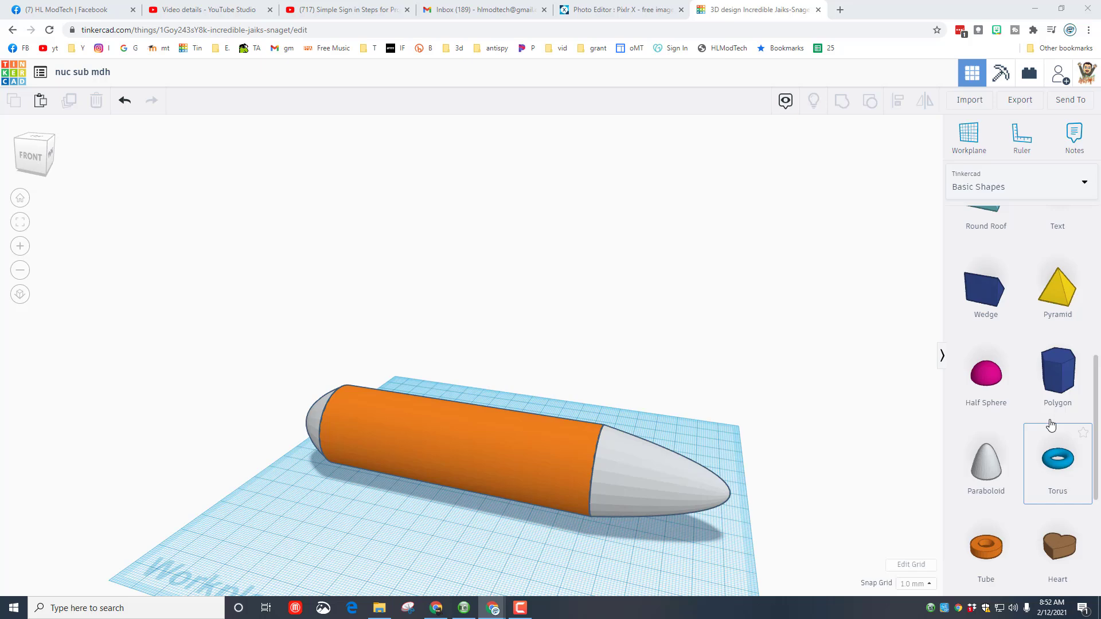
pyautogui.click(1001, 184)
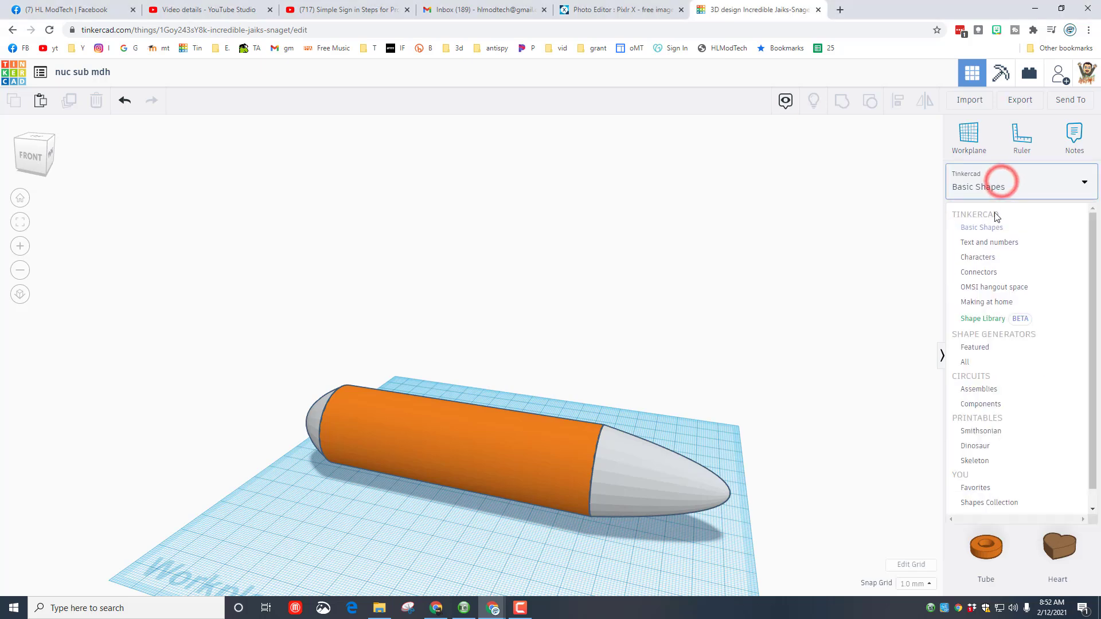
pyautogui.click(986, 360)
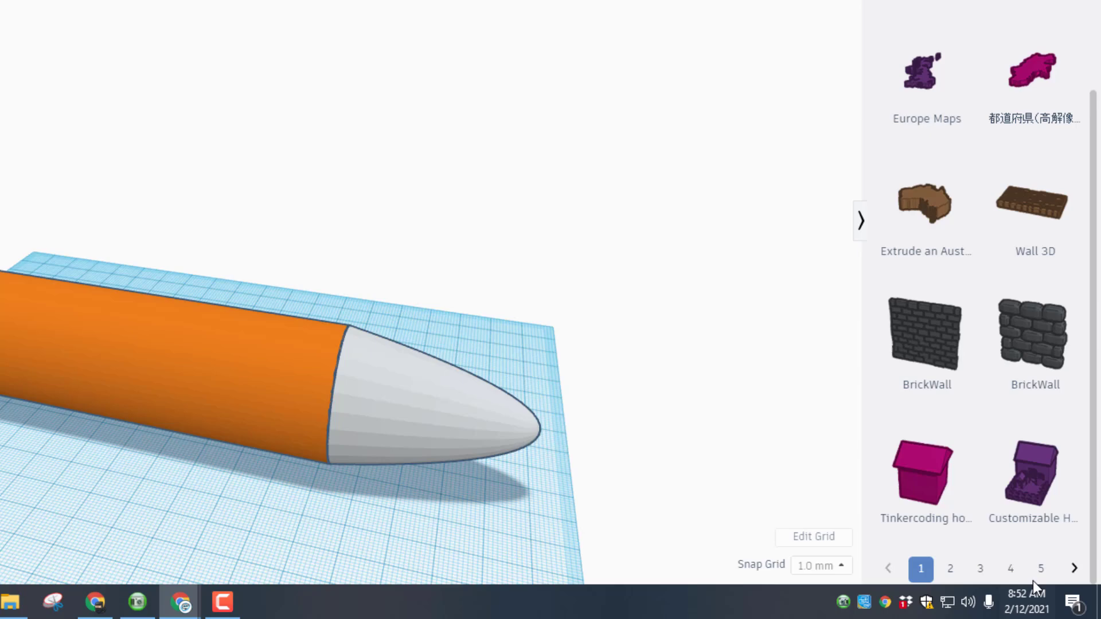
pyautogui.click(1058, 586)
pyautogui.scroll(-3, 1018, 565)
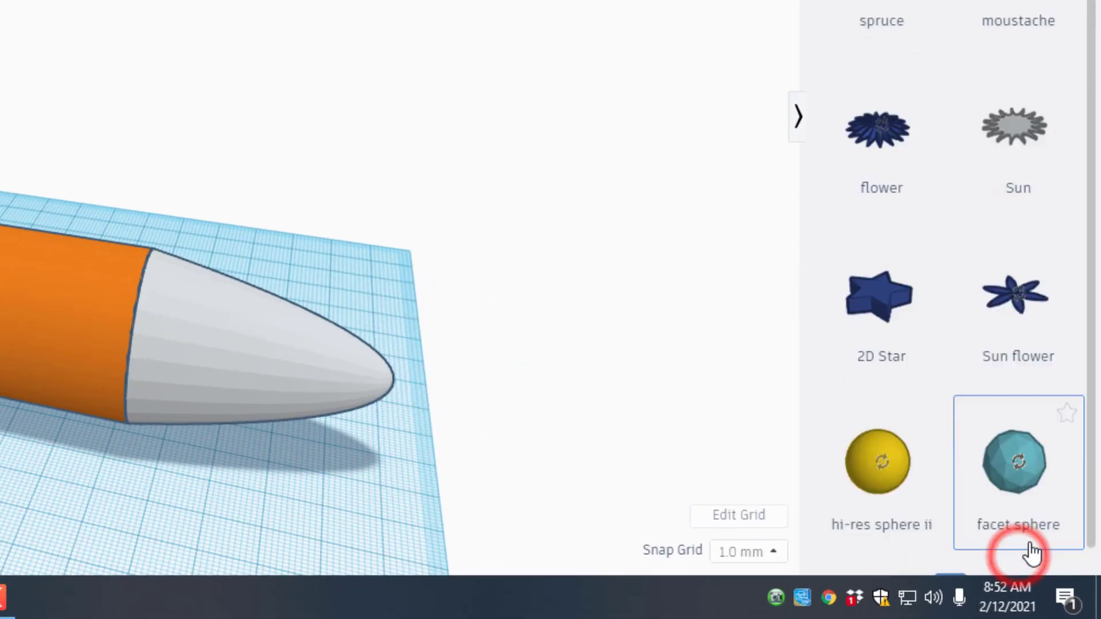
pyautogui.click(1062, 555)
pyautogui.scroll(-1, 1060, 547)
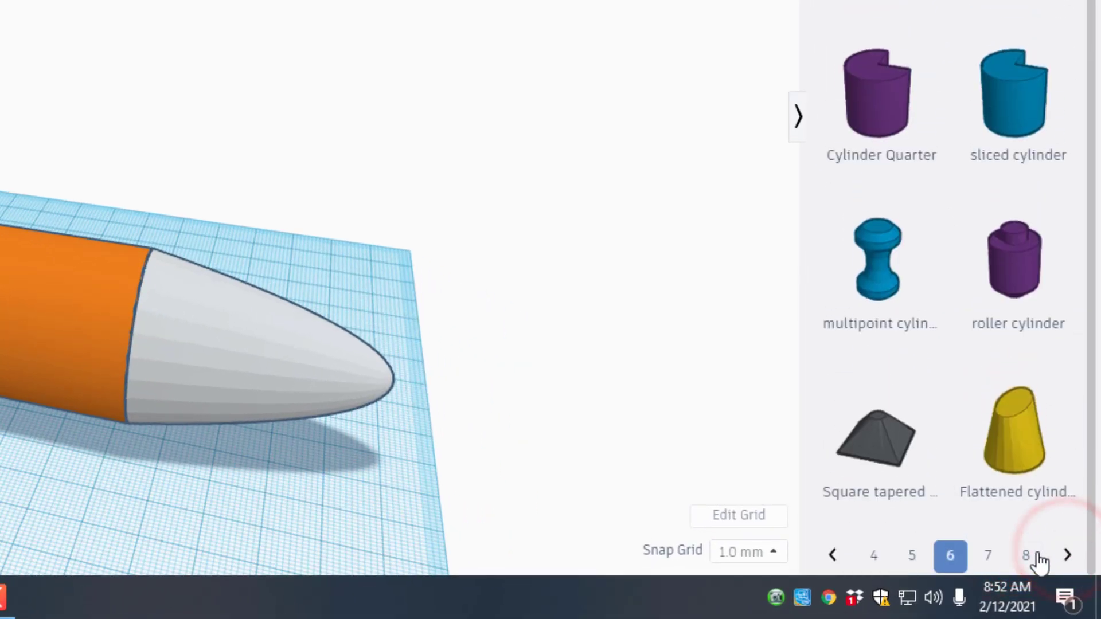
pyautogui.click(1029, 554)
pyautogui.click(1025, 554)
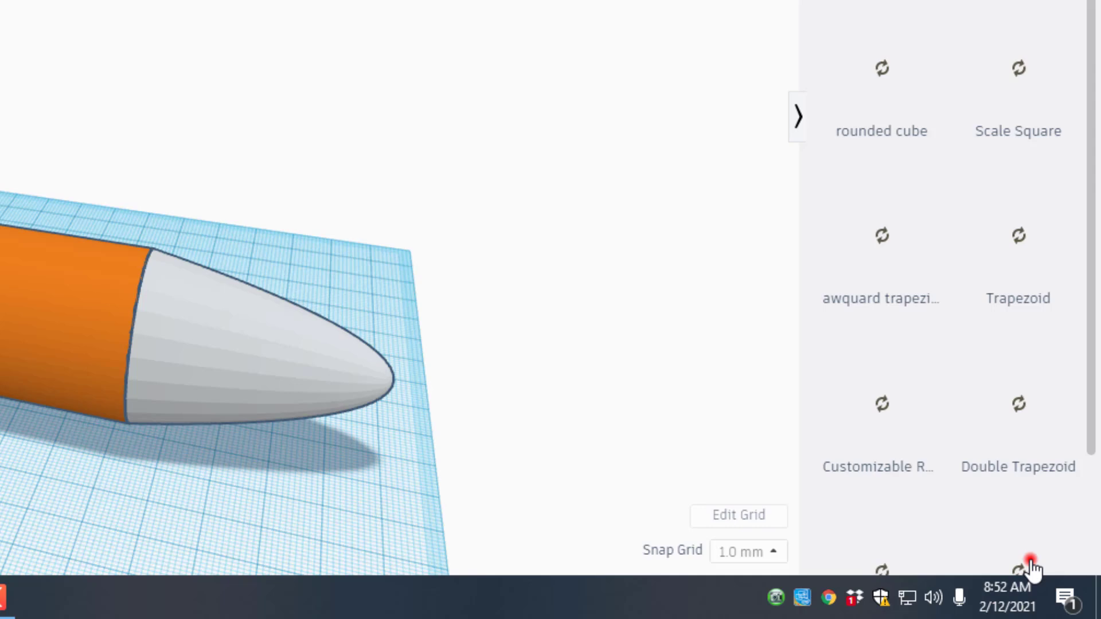
pyautogui.scroll(-1, 1014, 535)
pyautogui.click(1031, 555)
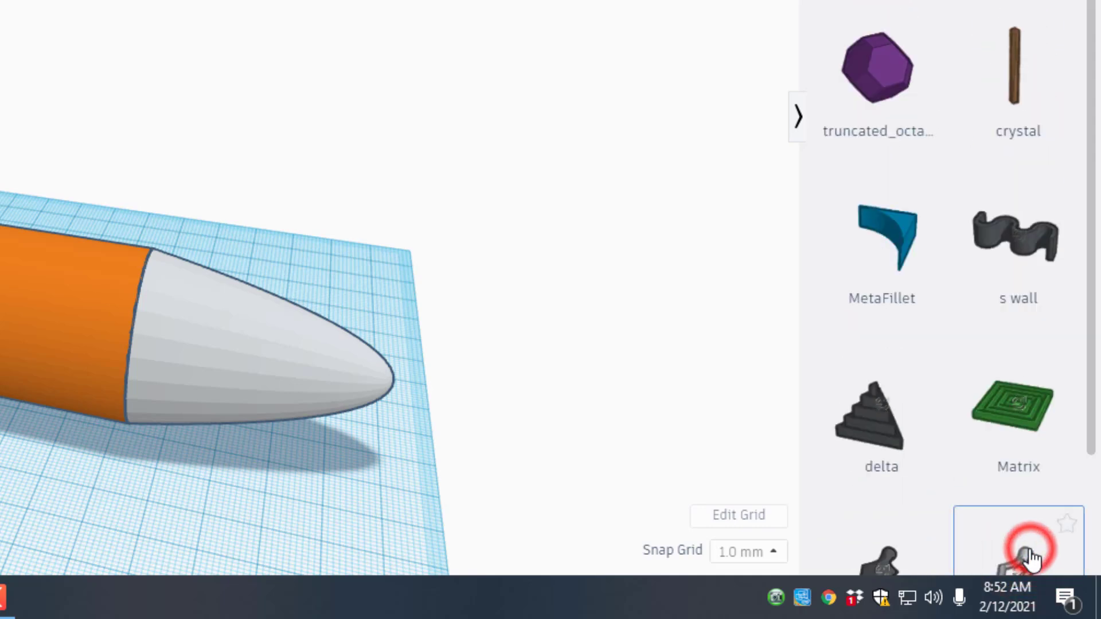
pyautogui.scroll(-2, 1026, 548)
pyautogui.click(990, 556)
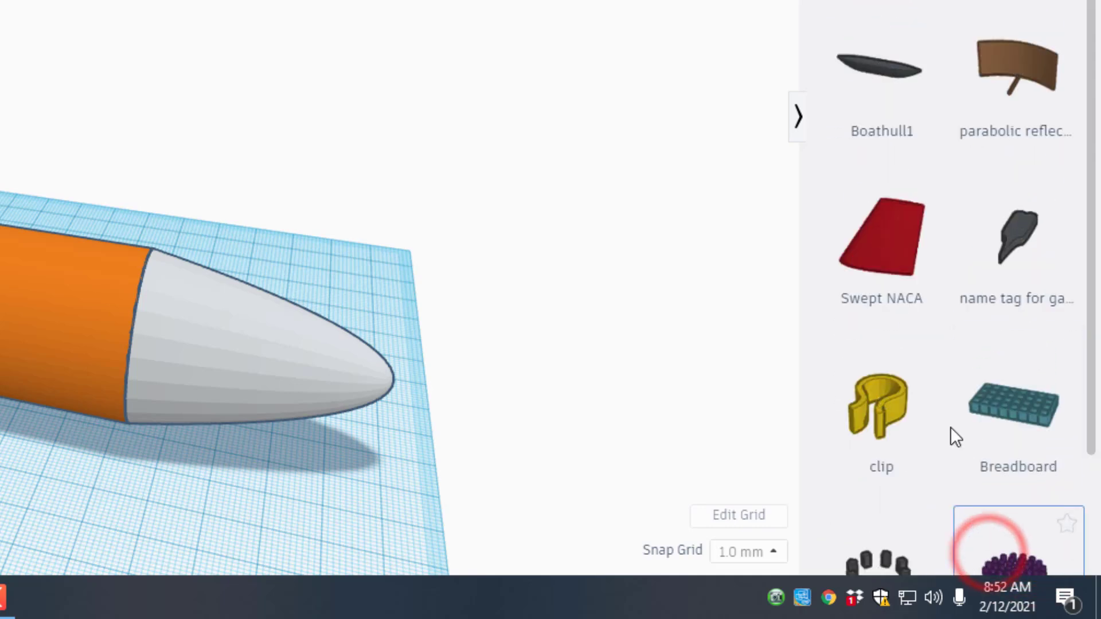
# - Place a Swept NACA fin beside the hull and scale it evenly to 12 mm
pyautogui.click(897, 265)
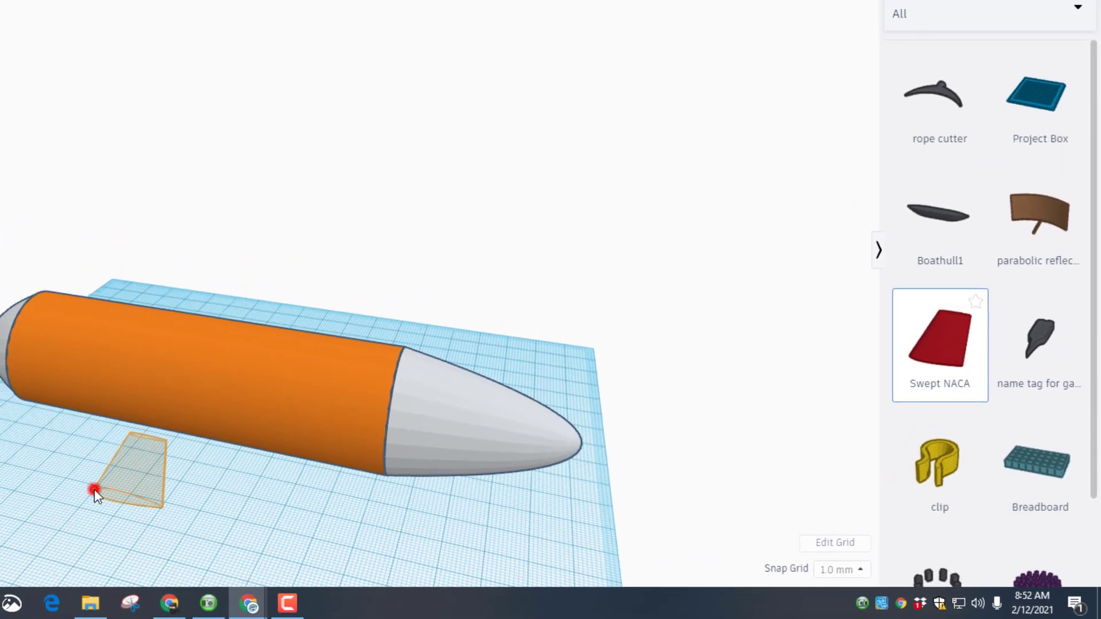
pyautogui.click(94, 490)
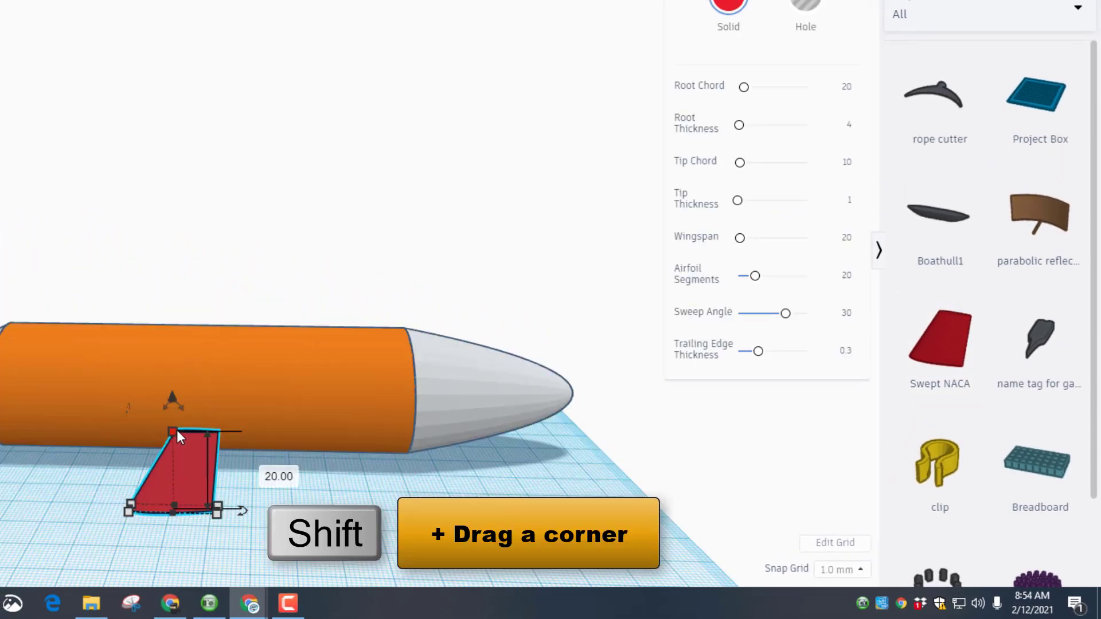
pyautogui.keyDown('shift'); pyautogui.moveTo(172, 431); pyautogui.dragTo(177, 461); pyautogui.keyUp('shift')
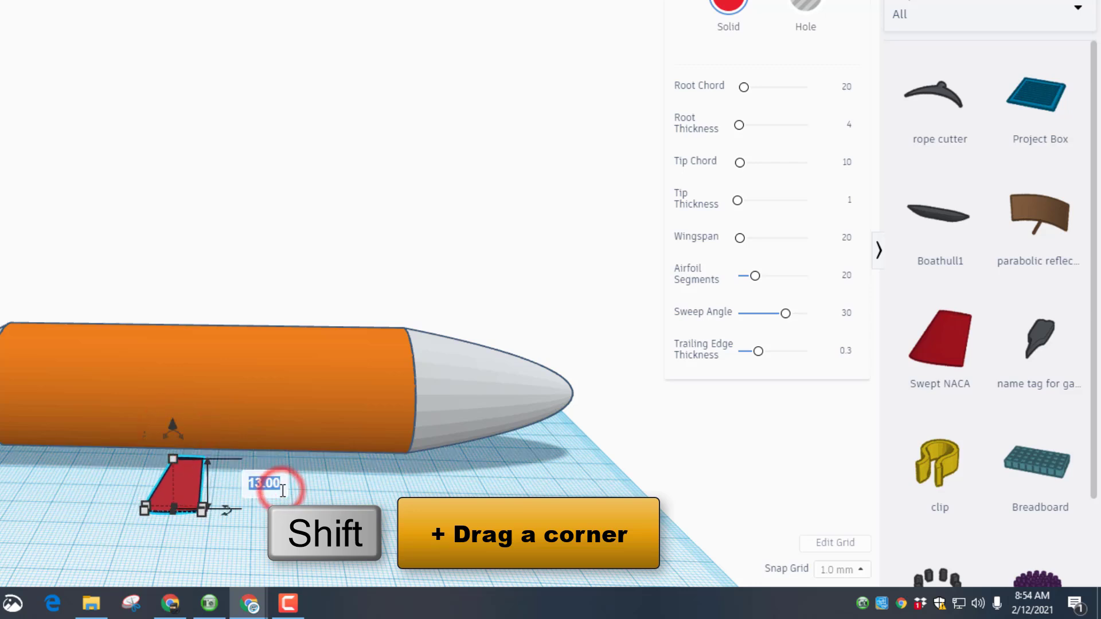
pyautogui.write('12')
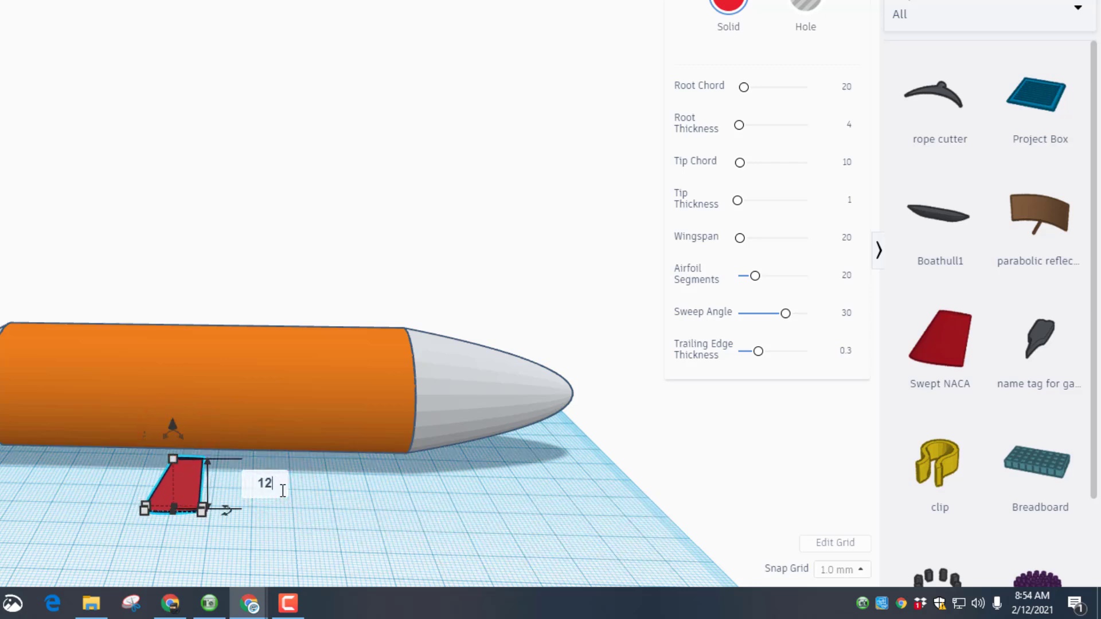
pyautogui.press('Return')
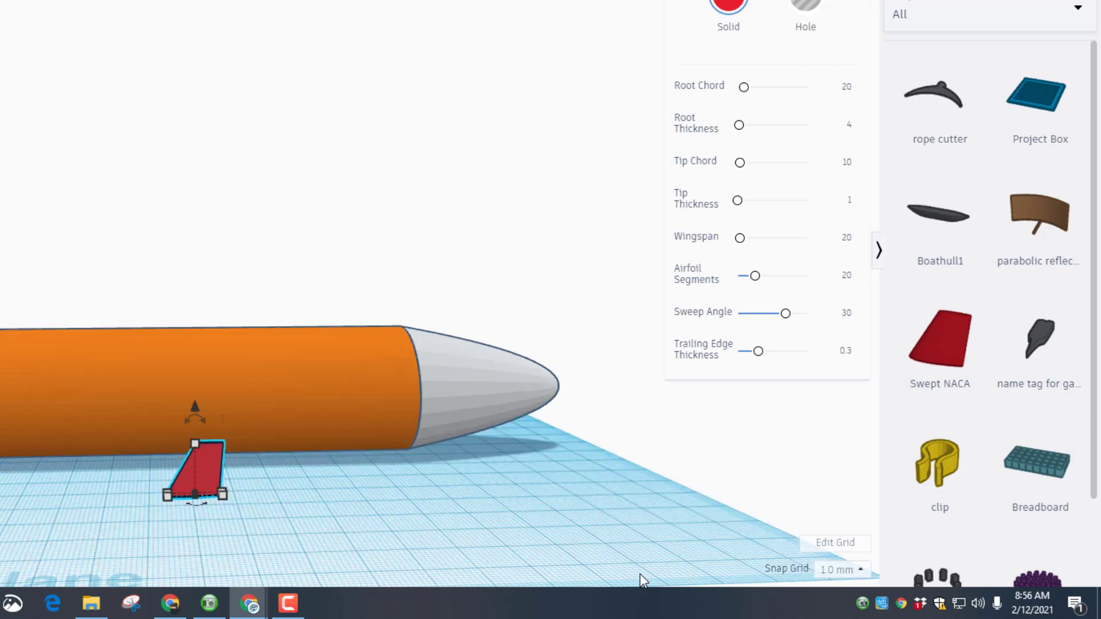
# - Set snapping to 5.0 mm and raise the fin onto the hull top with Ctrl+Up
pyautogui.click(826, 571)
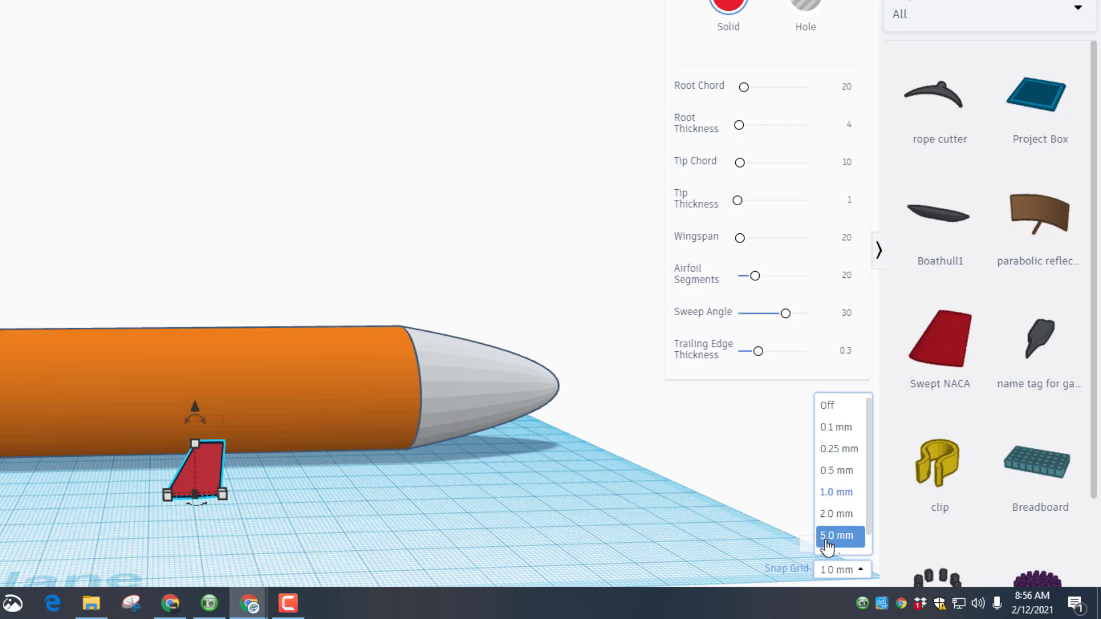
pyautogui.click(828, 536)
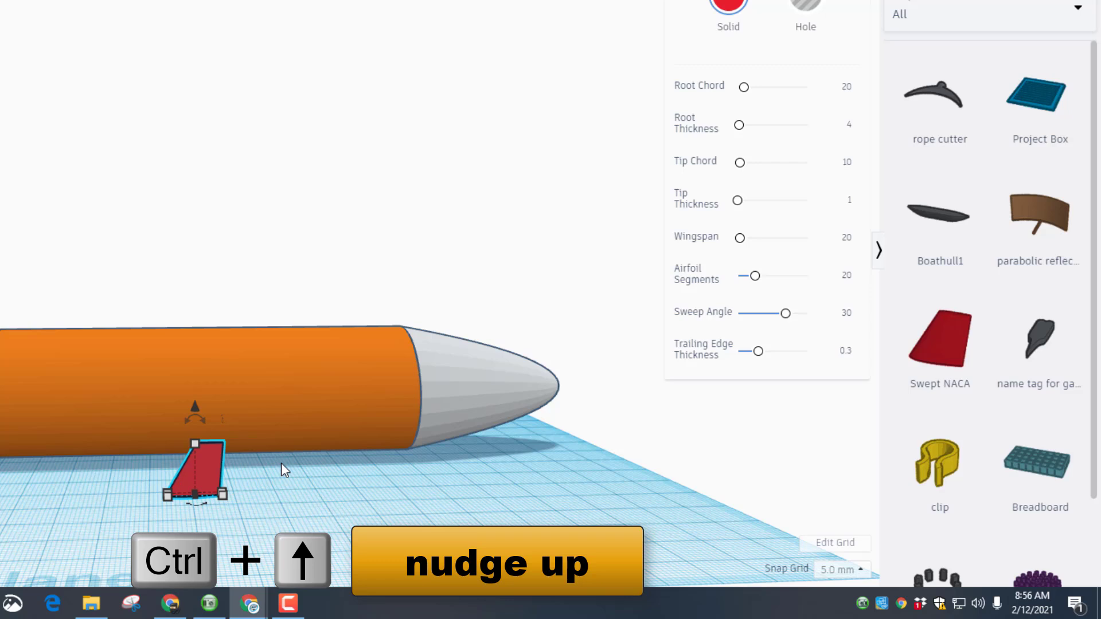
pyautogui.hotkey('ctrl', 'Up')
pyautogui.hotkey('ctrl', 'Up')
pyautogui.hotkey('ctrl', 'Up')
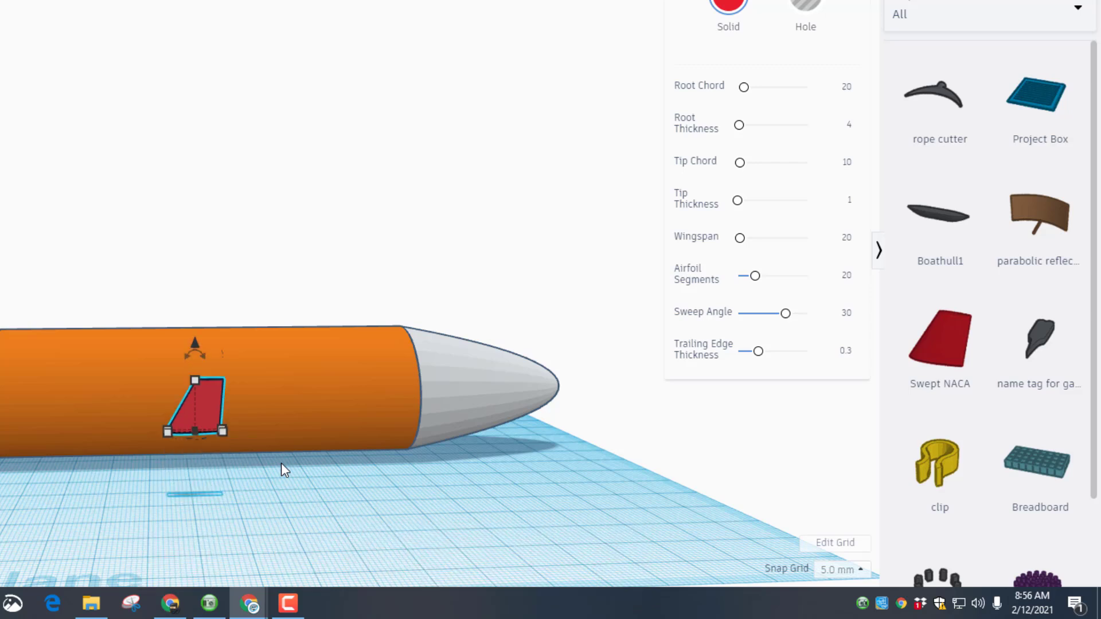
pyautogui.hotkey('ctrl', 'Up')
pyautogui.hotkey('ctrl', 'Up')
pyautogui.hotkey('ctrl', 'Up')
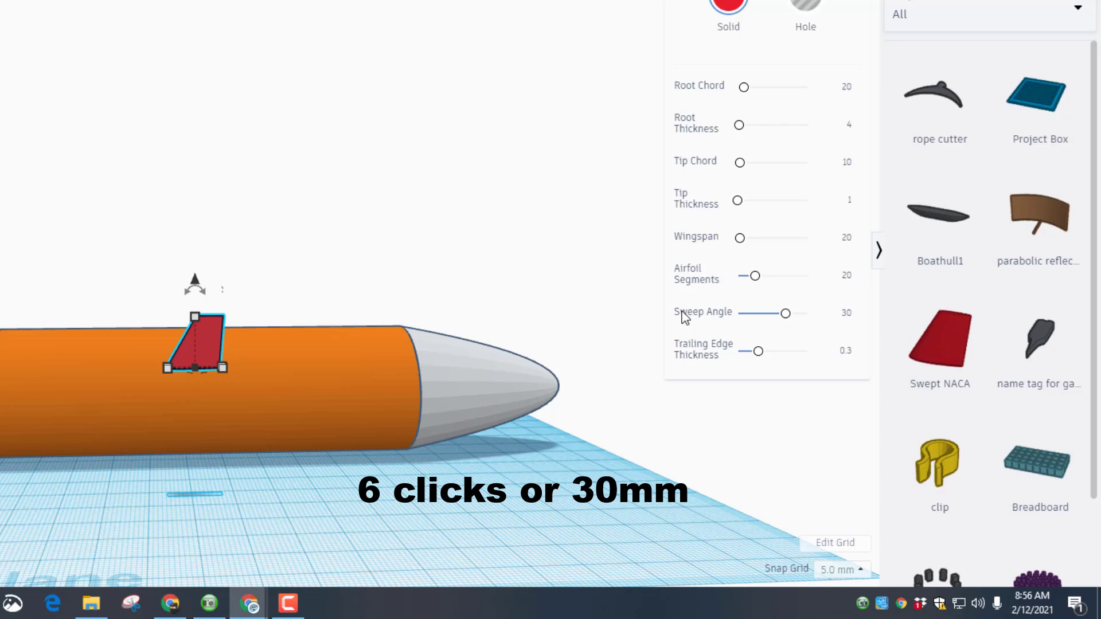
# - Duplicate the fin, drop the copy down, mirror it upside down, then select both fins
pyautogui.click(239, 484)
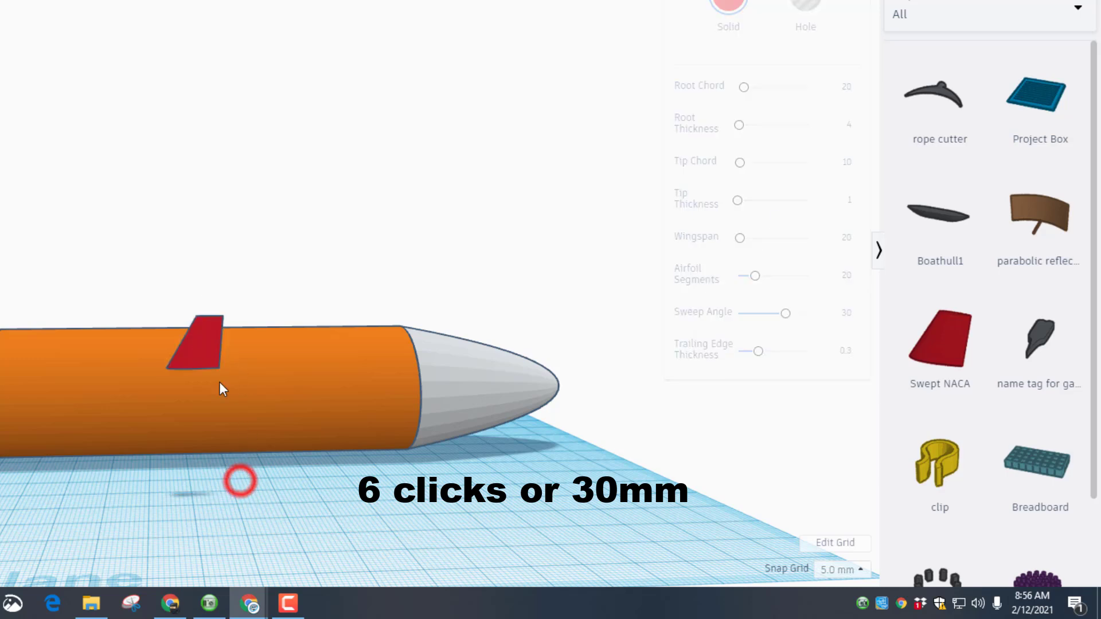
pyautogui.click(178, 351)
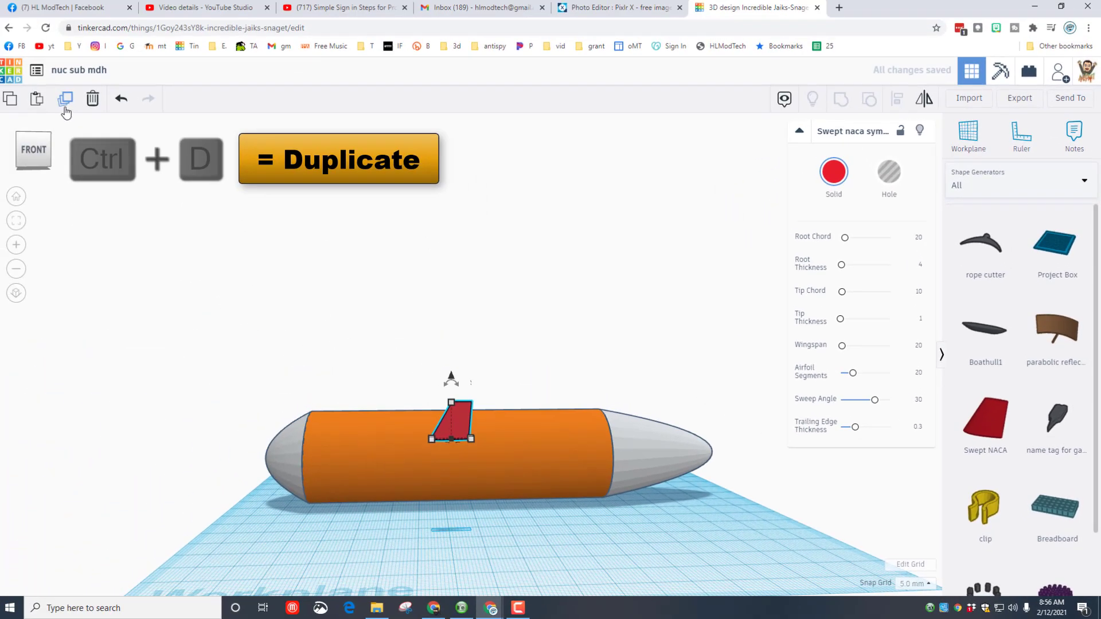
pyautogui.hotkey('ctrl', 'd')
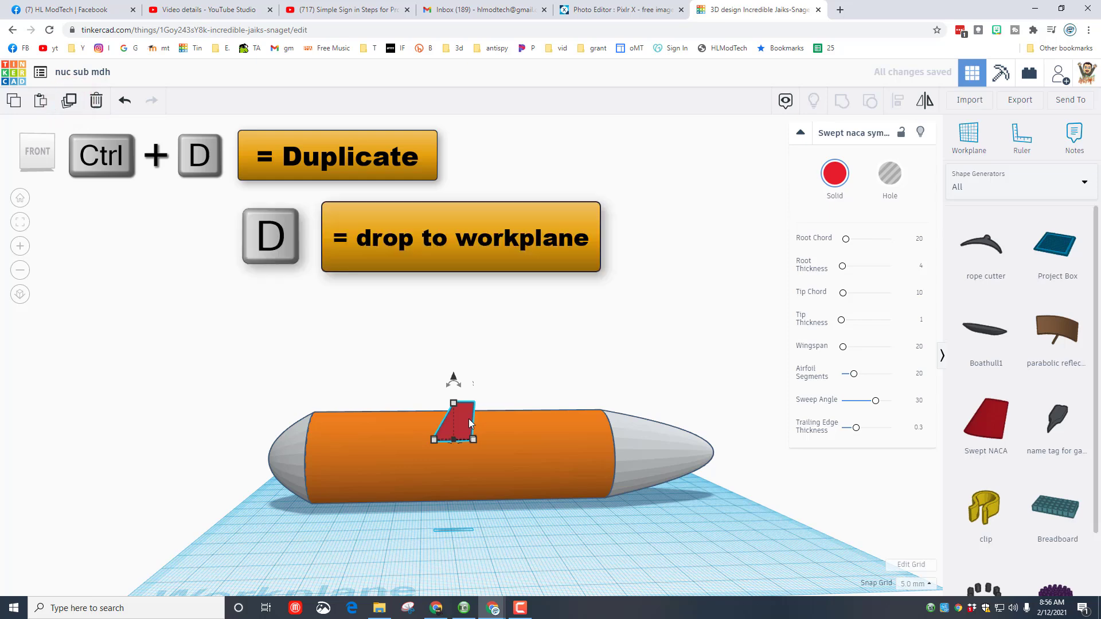
pyautogui.press('d')
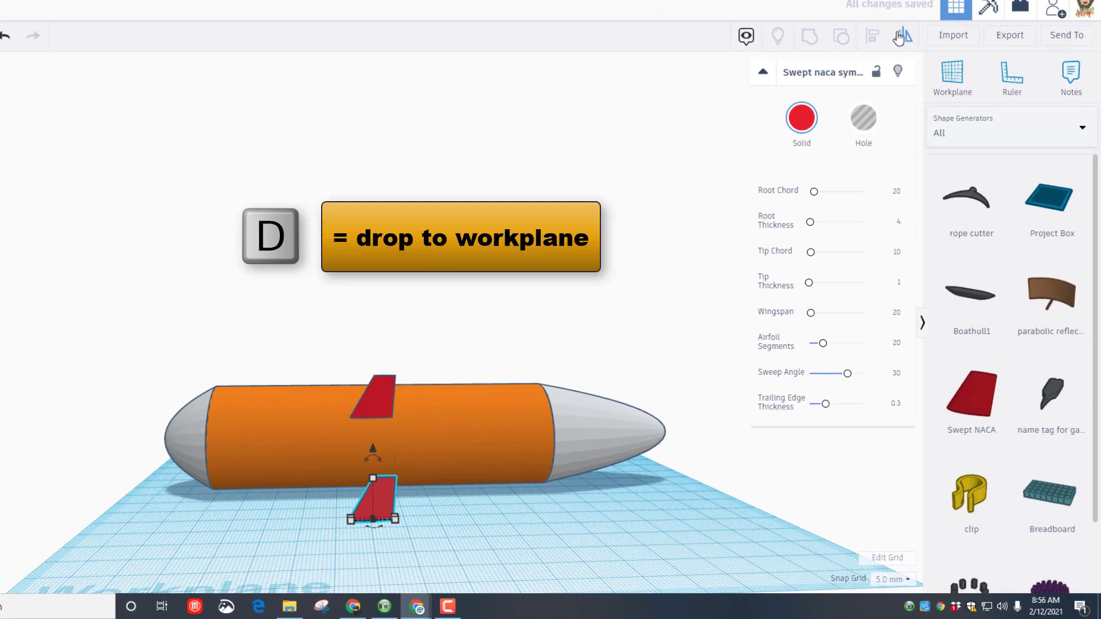
pyautogui.press('m')
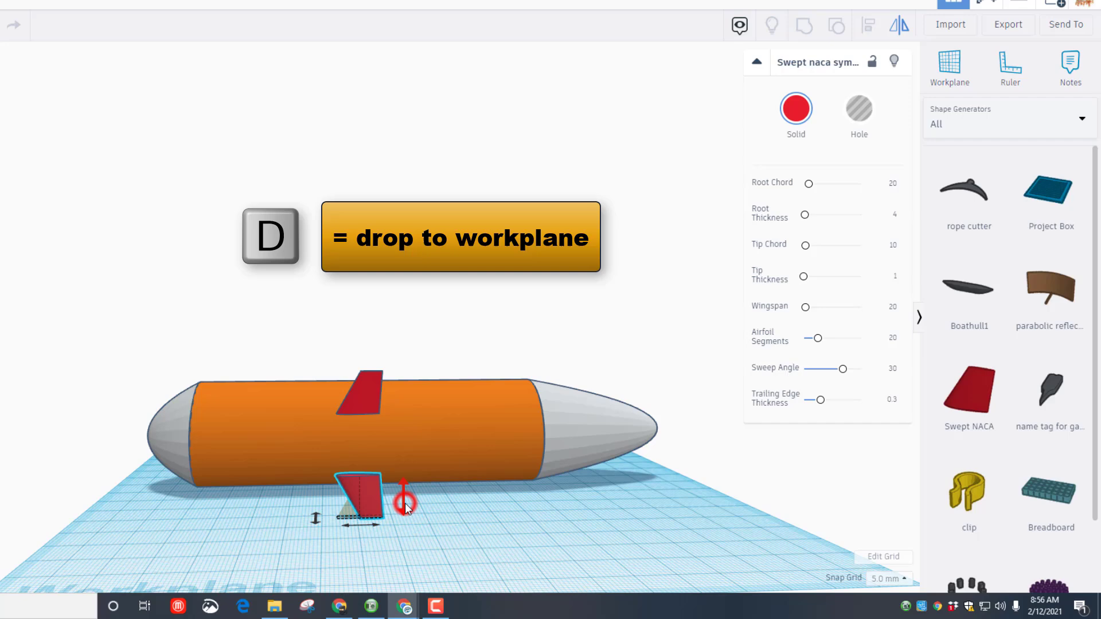
pyautogui.click(373, 539)
pyautogui.moveTo(319, 536); pyautogui.dragTo(599, 331, button='right')
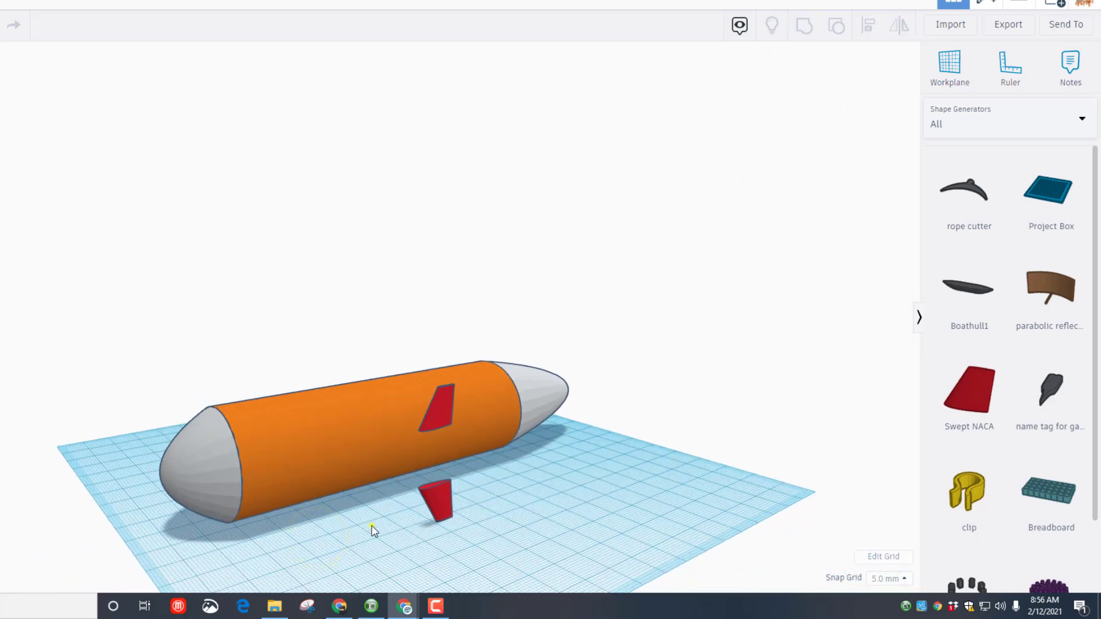
pyautogui.moveTo(372, 526); pyautogui.dragTo(468, 398, button='right')
pyautogui.moveTo(482, 458); pyautogui.dragTo(495, 479)
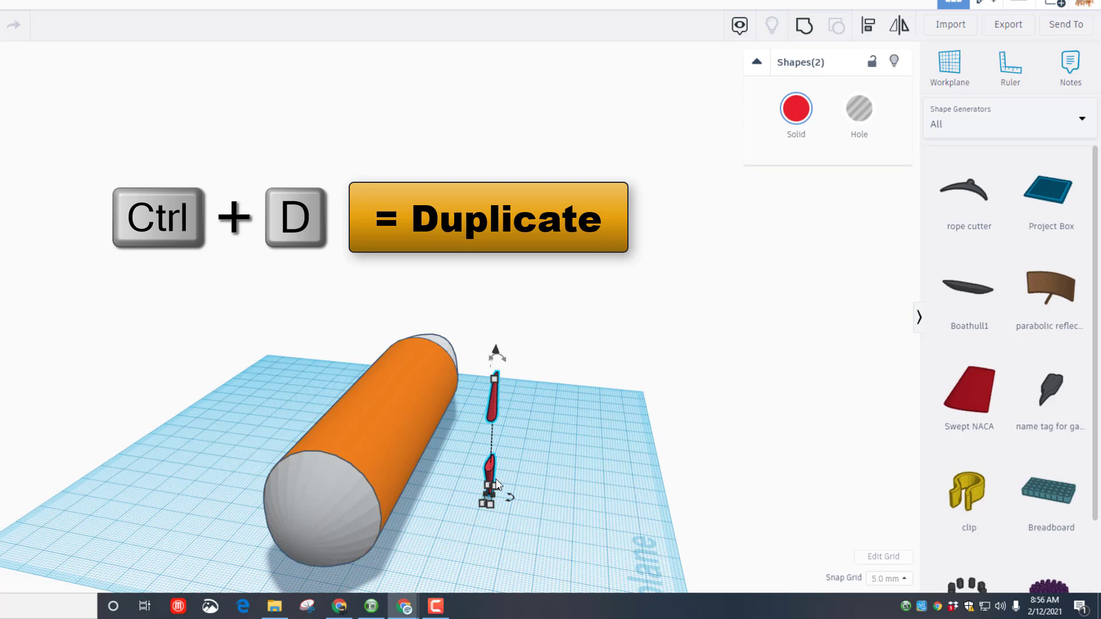
# - Duplicate both fins, rotate the copies 90°, and group all four fins
pyautogui.hotkey('ctrl', 'd')
pyautogui.moveTo(507, 367); pyautogui.dragTo(532, 442)
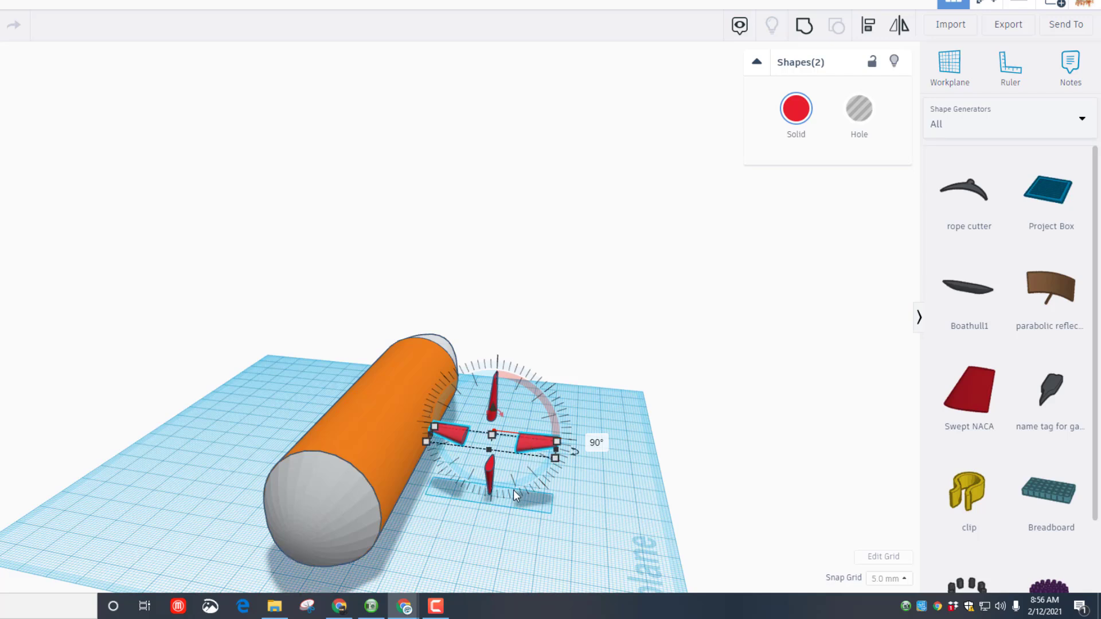
pyautogui.click(469, 520)
pyautogui.moveTo(465, 526); pyautogui.dragTo(468, 392, button='right')
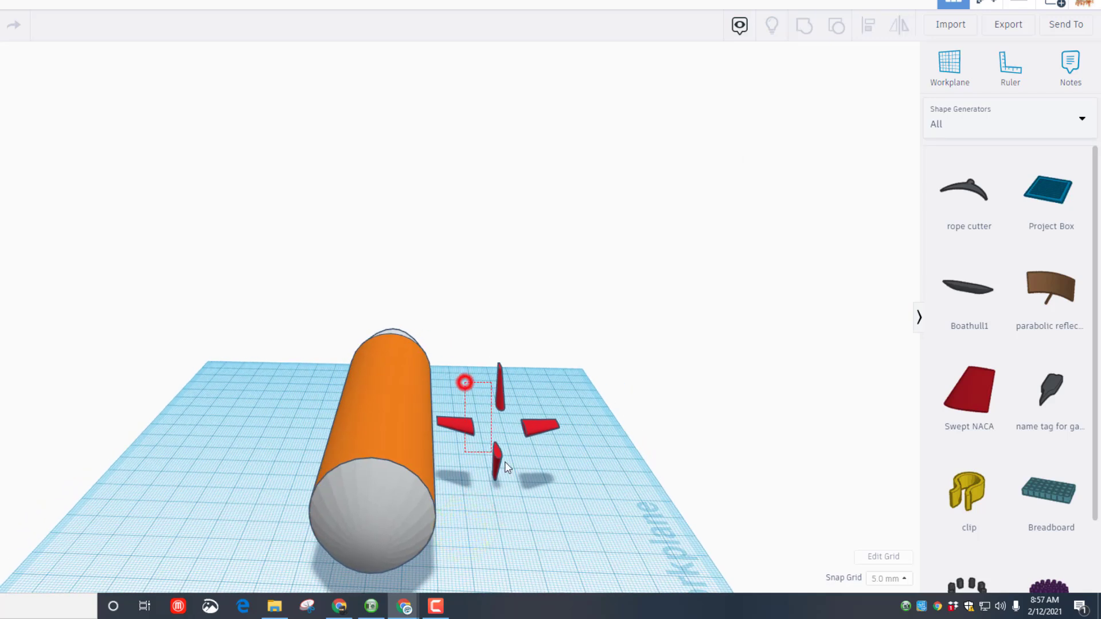
pyautogui.moveTo(507, 466); pyautogui.dragTo(556, 476)
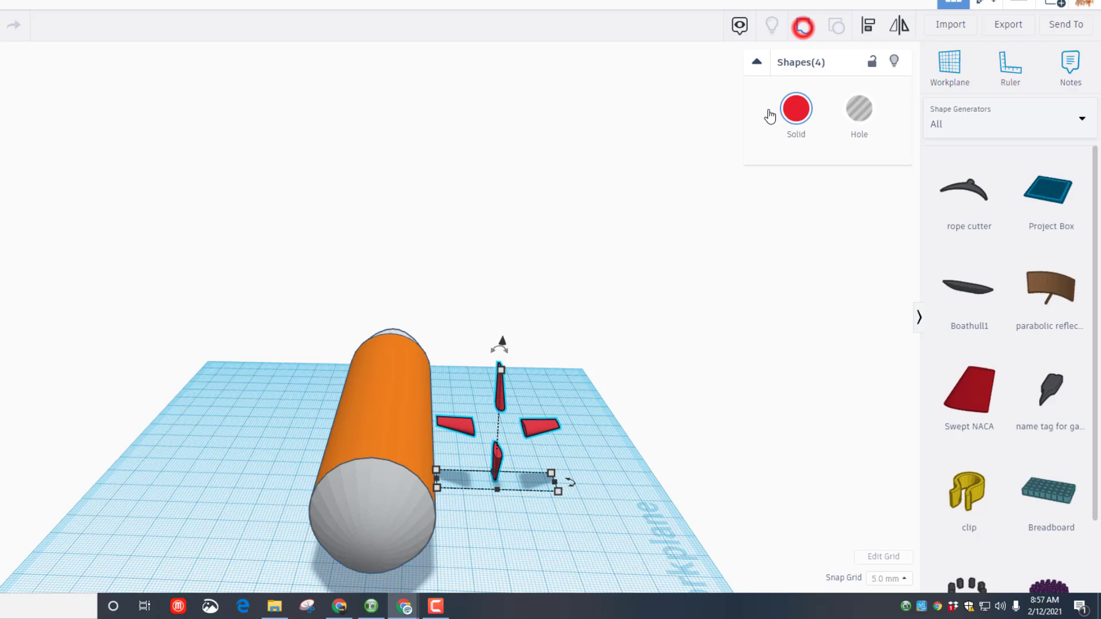
pyautogui.hotkey('ctrl', 'g')
# - Move the fin group to the nose end and centre it on the cylinder's axis
pyautogui.moveTo(596, 378); pyautogui.dragTo(295, 379, button='right')
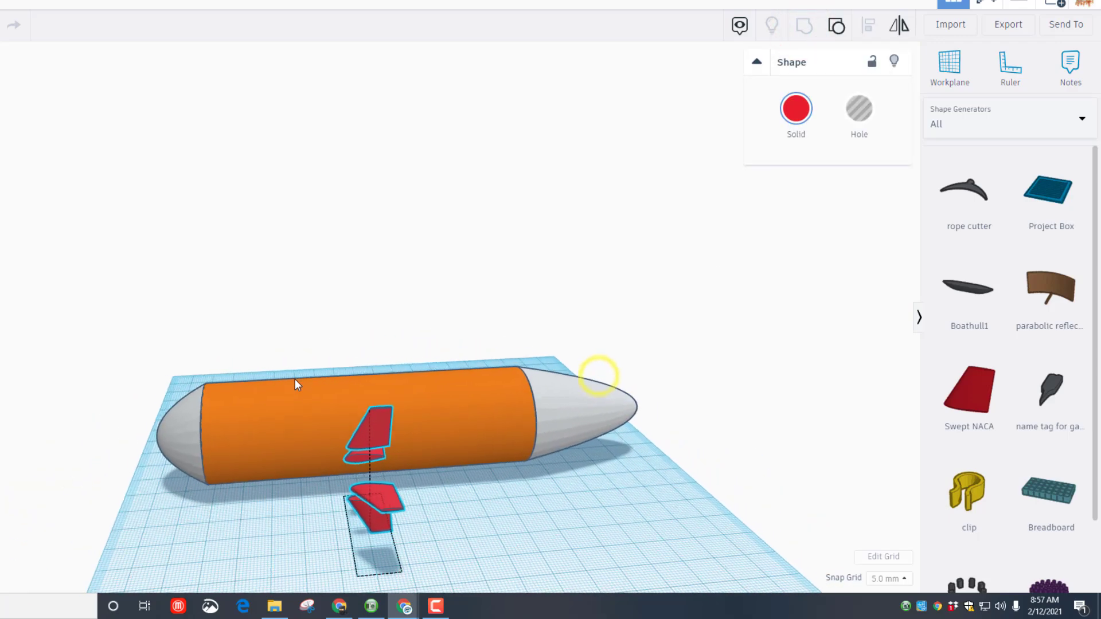
pyautogui.moveTo(373, 502); pyautogui.dragTo(566, 428)
pyautogui.click(627, 498)
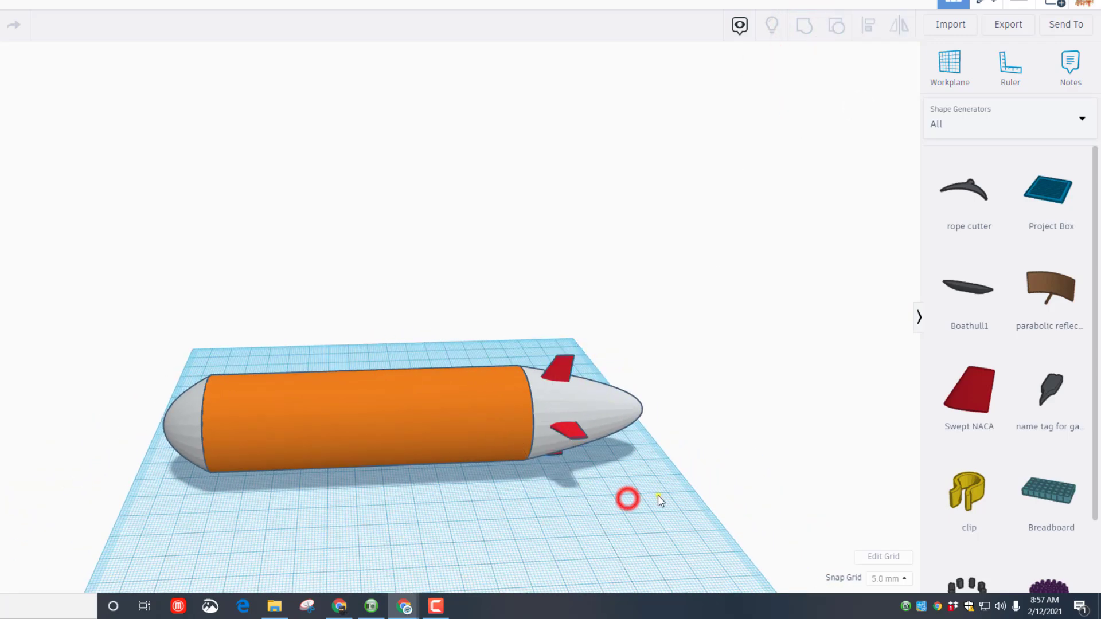
pyautogui.moveTo(658, 498); pyautogui.dragTo(572, 499, button='right')
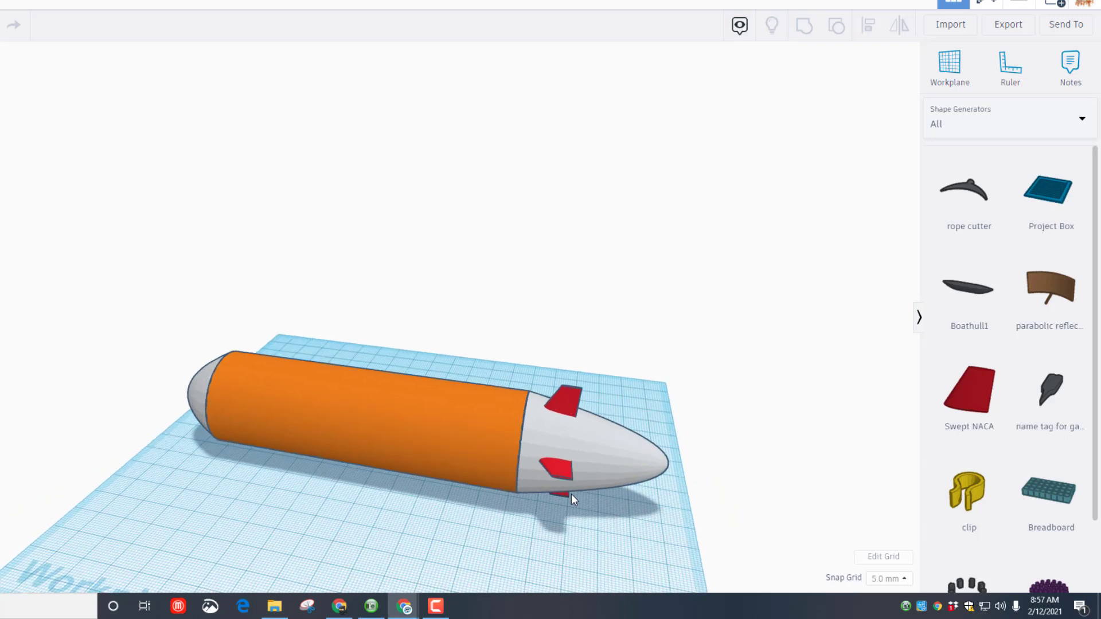
pyautogui.moveTo(576, 390); pyautogui.dragTo(185, 481)
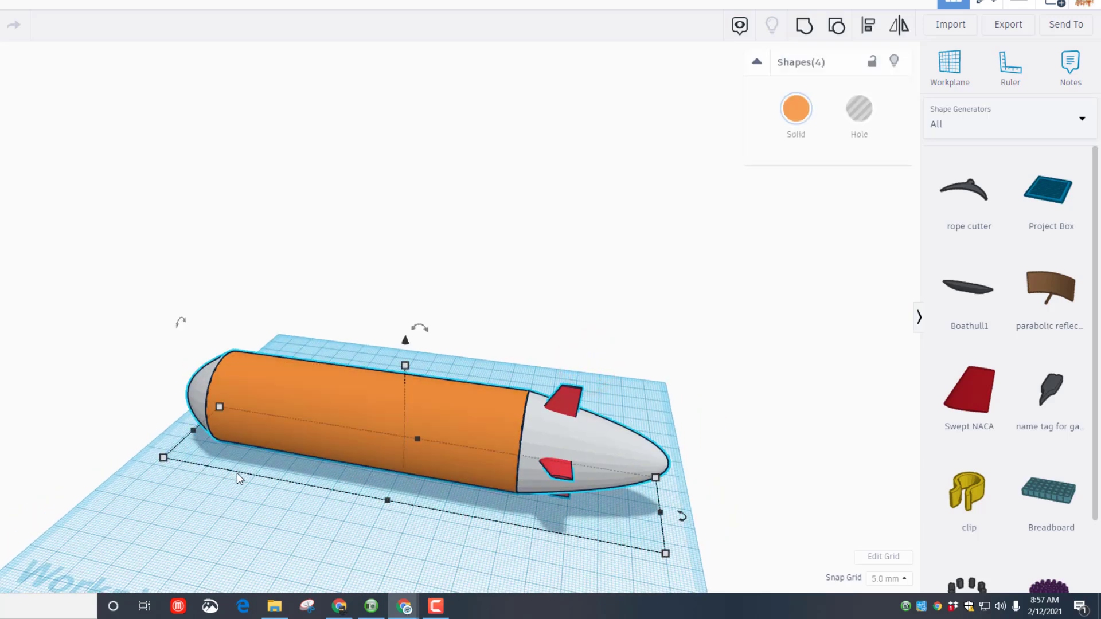
pyautogui.click(871, 27)
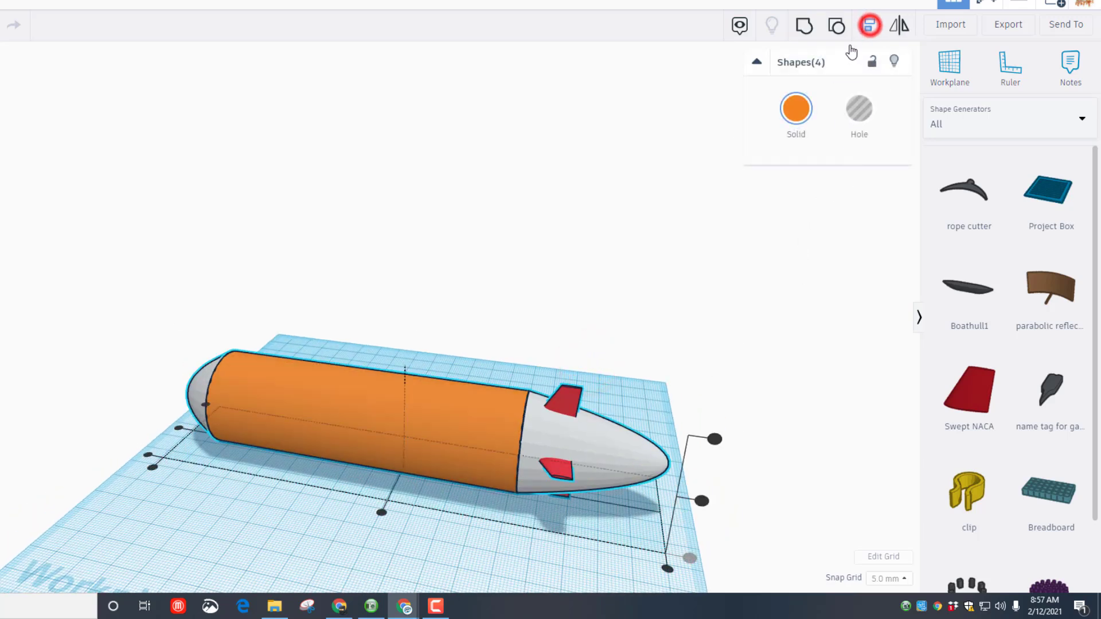
pyautogui.click(477, 417)
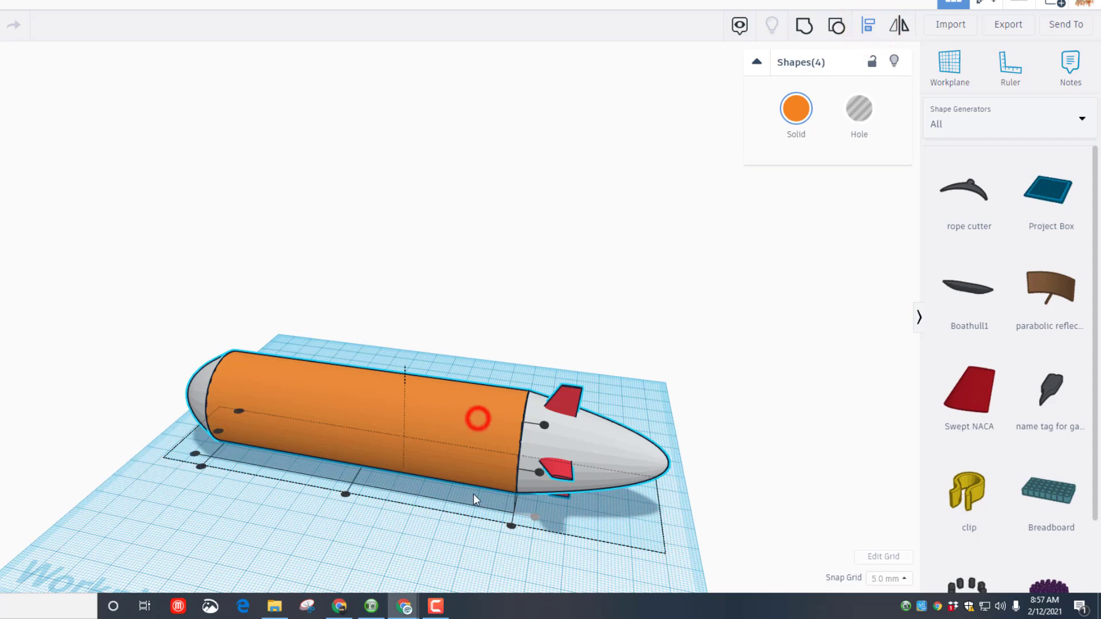
pyautogui.click(540, 474)
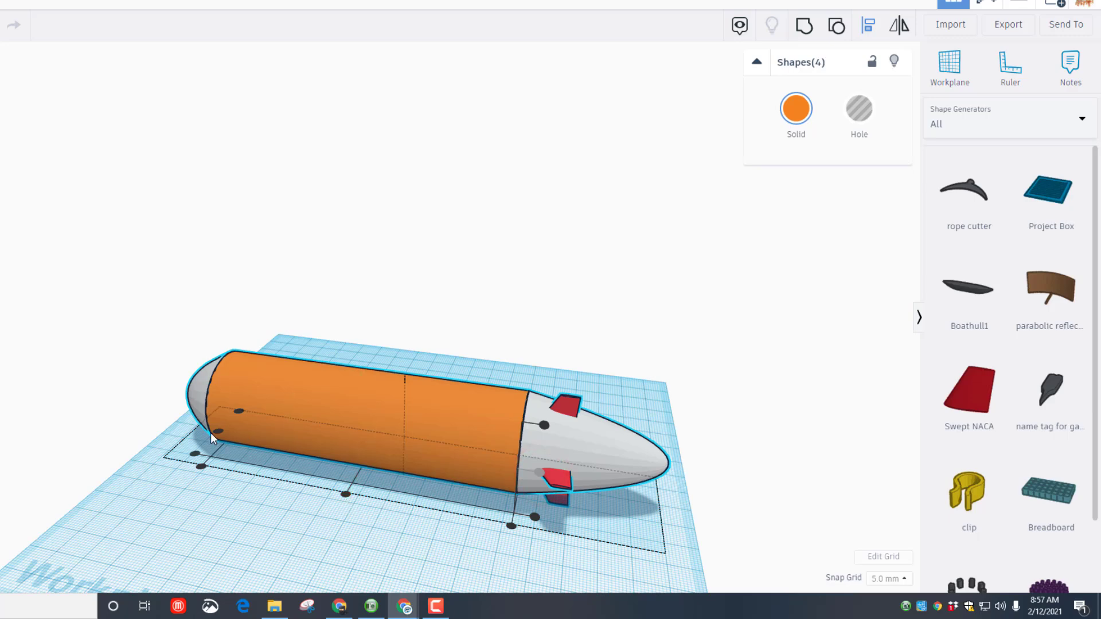
pyautogui.click(329, 528)
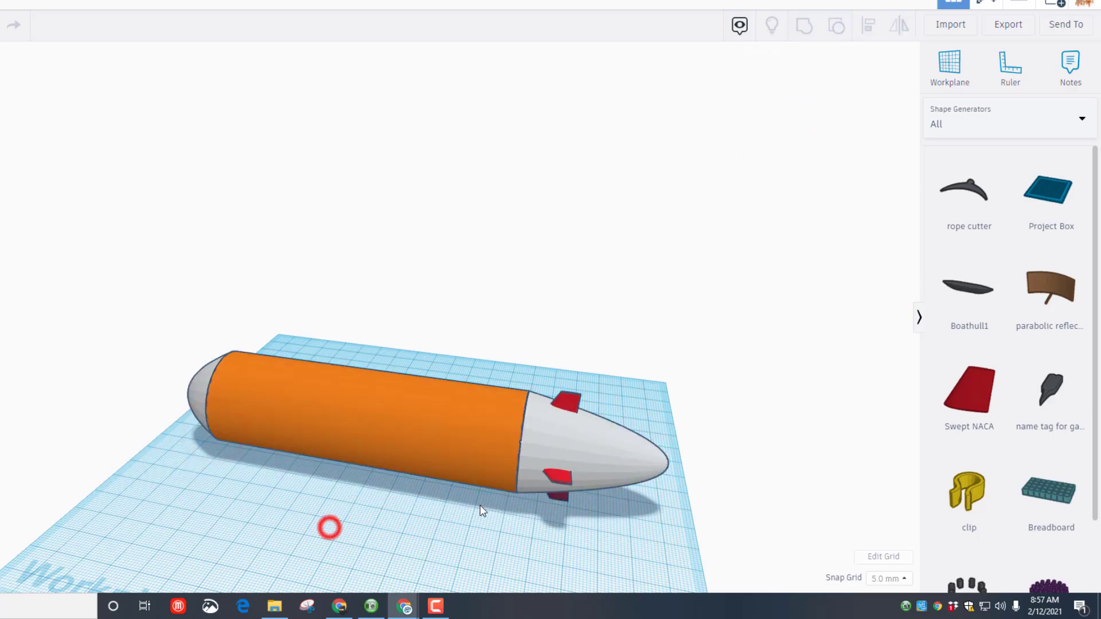
# - Align the fins with the nose cone and nudge them back along it
pyautogui.moveTo(482, 510); pyautogui.dragTo(147, 455, button='right')
pyautogui.click(537, 401)
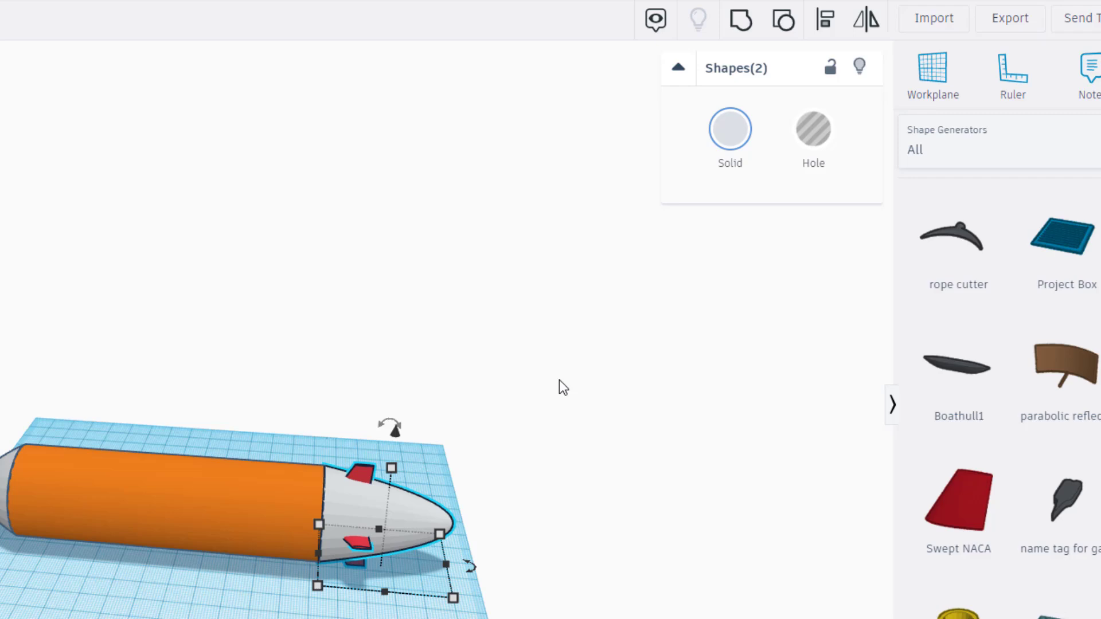
pyautogui.click(825, 19)
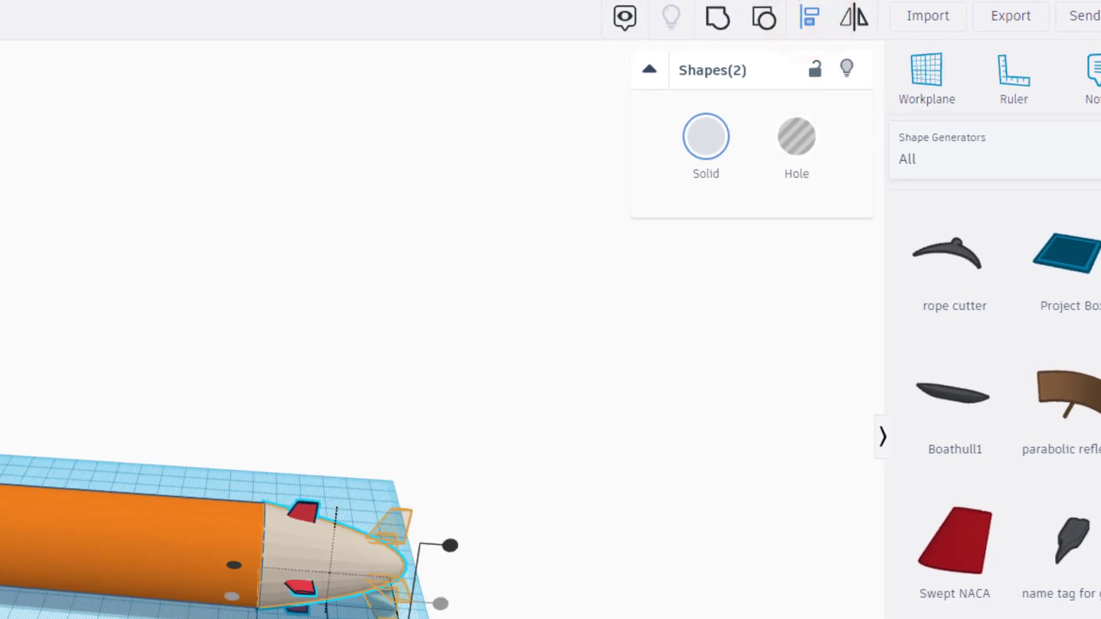
pyautogui.click(450, 546)
pyautogui.click(338, 617)
pyautogui.click(389, 596)
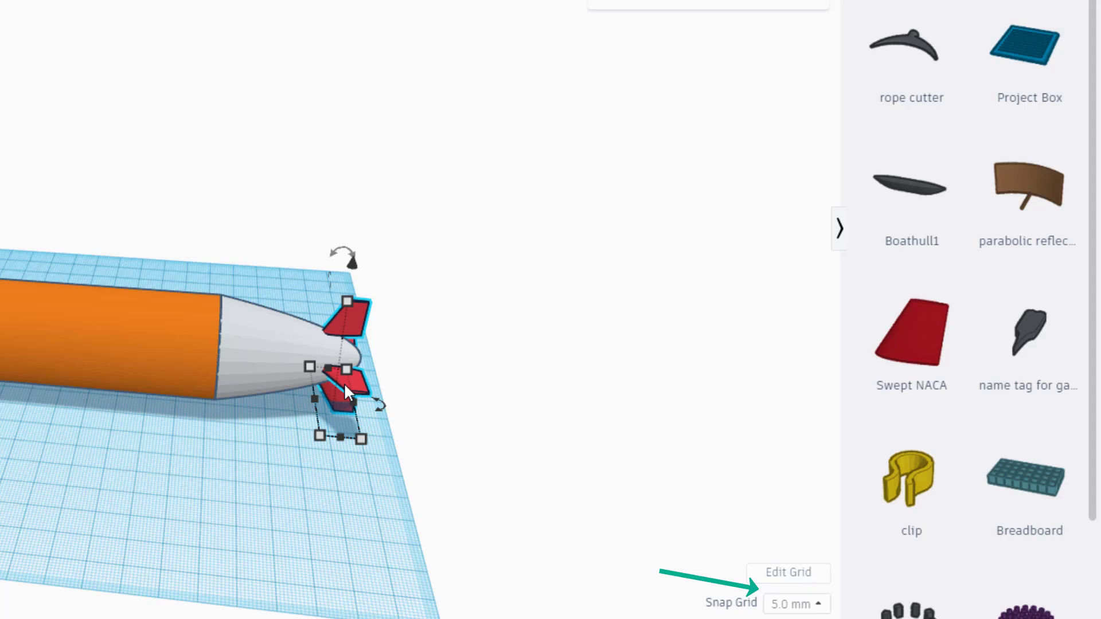
pyautogui.press('Left')
pyautogui.press('Left')
pyautogui.press('Left')
pyautogui.press('Left')
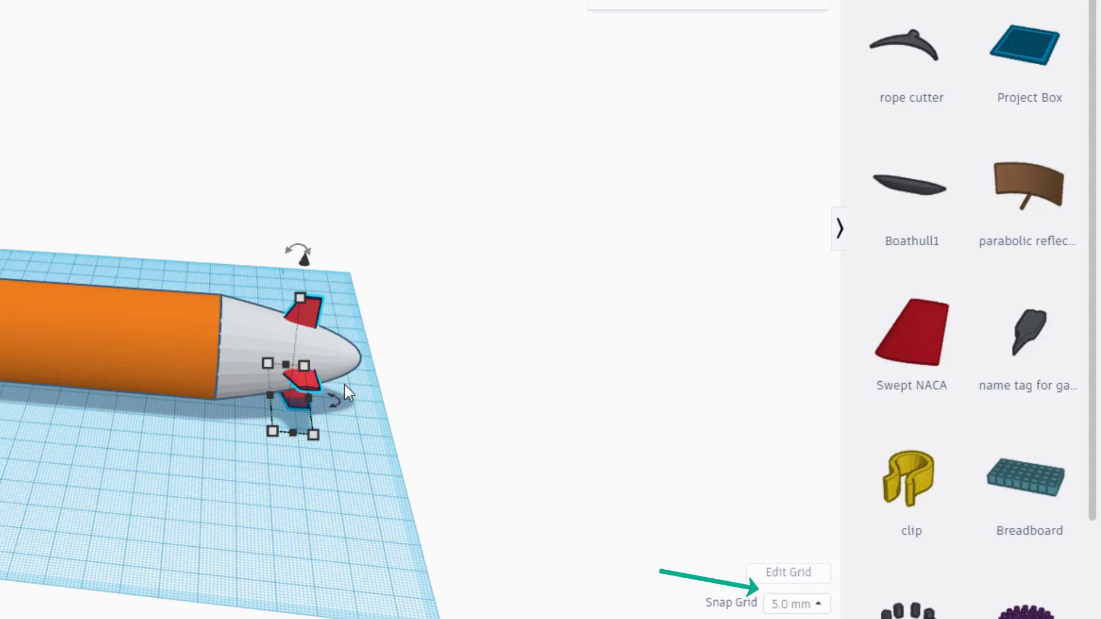
# - Set the snap grid to 1.0 mm and view the rocket nose-on
pyautogui.click(796, 603)
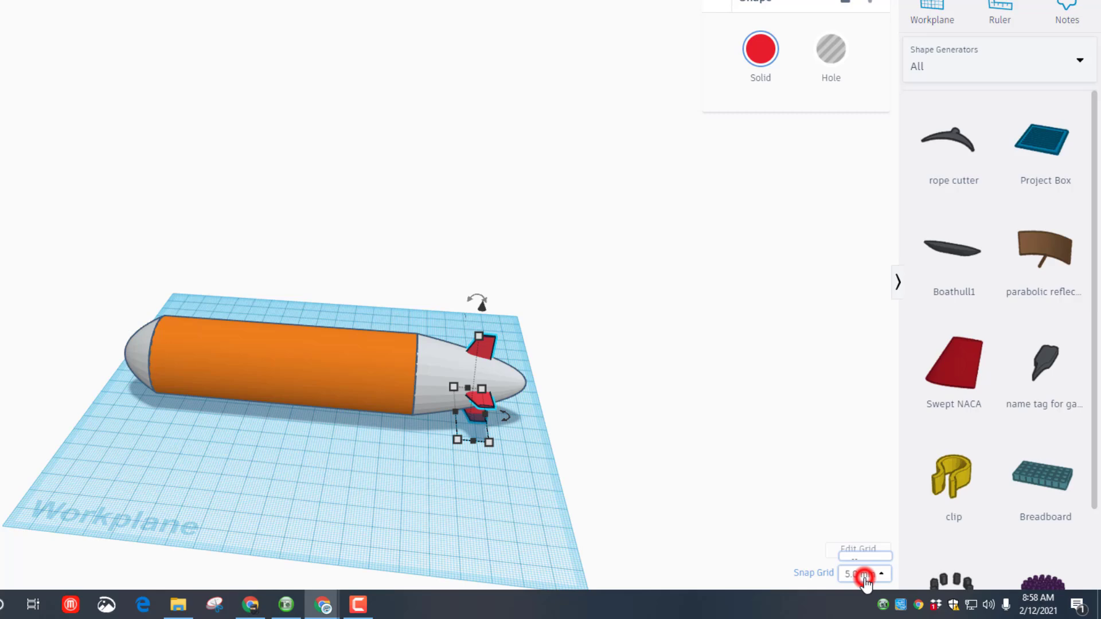
pyautogui.click(859, 502)
pyautogui.click(454, 458)
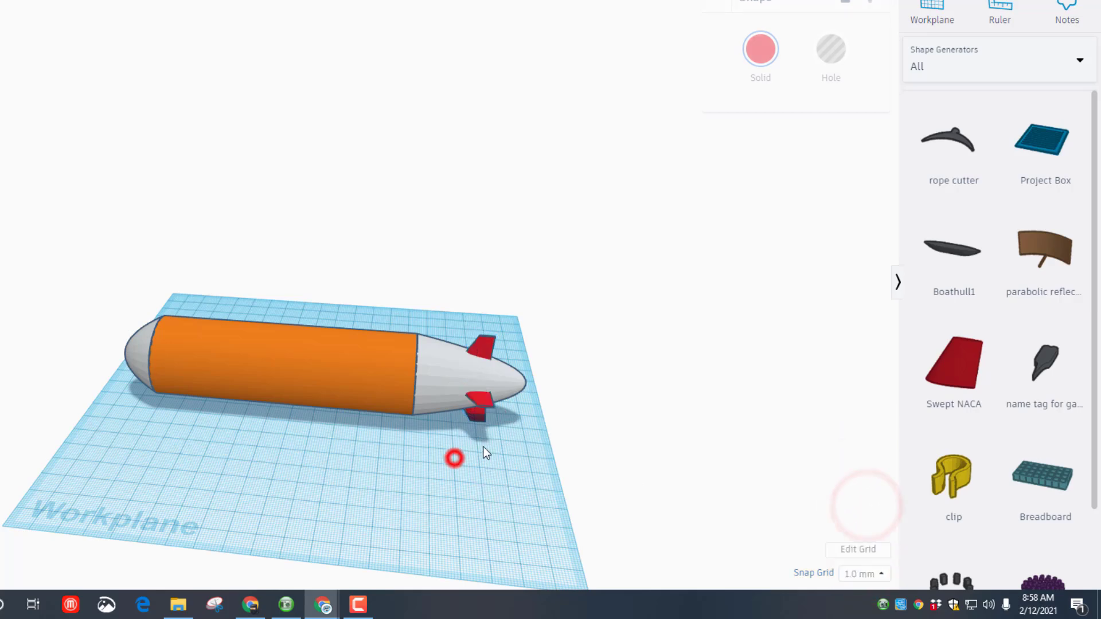
pyautogui.moveTo(506, 453); pyautogui.dragTo(408, 453, button='right')
# - Page back through the shape generators and place a progear shape on the workplane
pyautogui.scroll(-2, 954, 543)
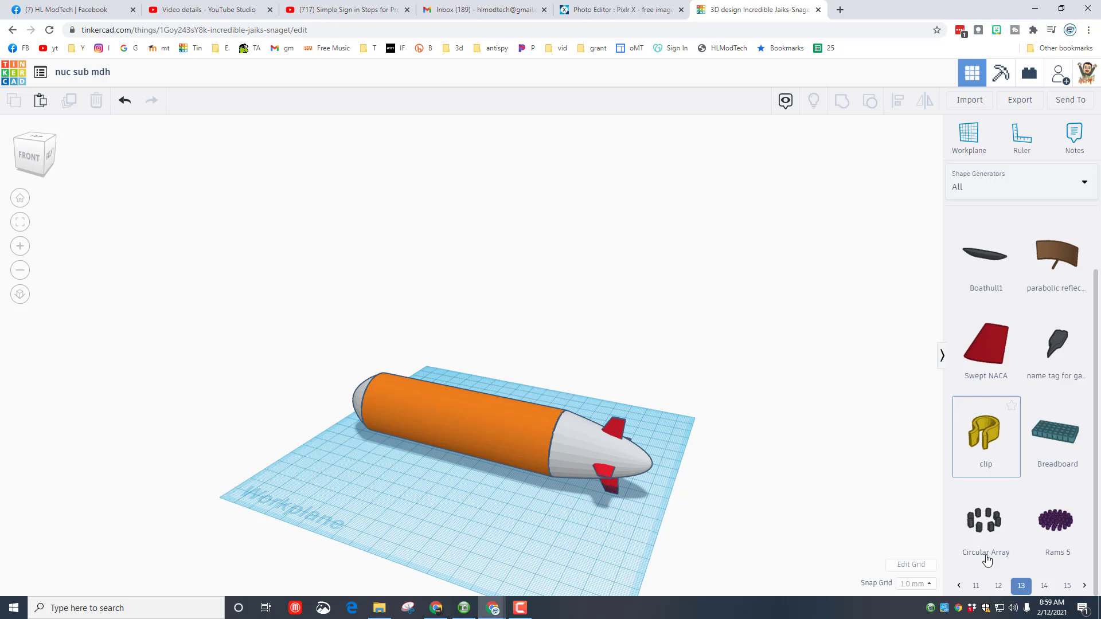
pyautogui.click(970, 585)
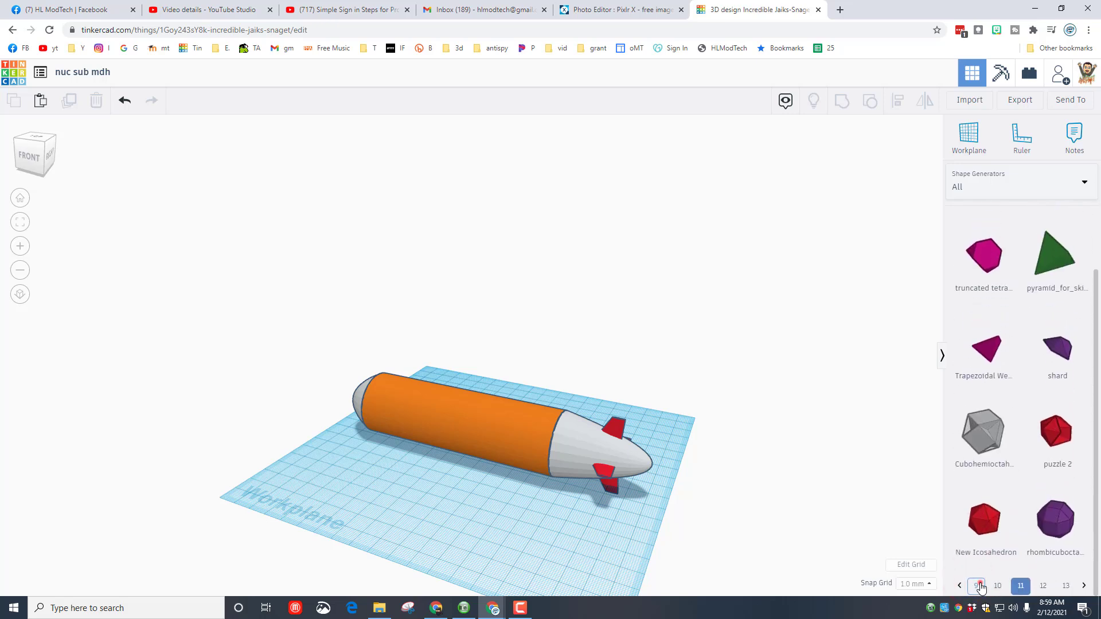
pyautogui.click(981, 585)
pyautogui.click(980, 585)
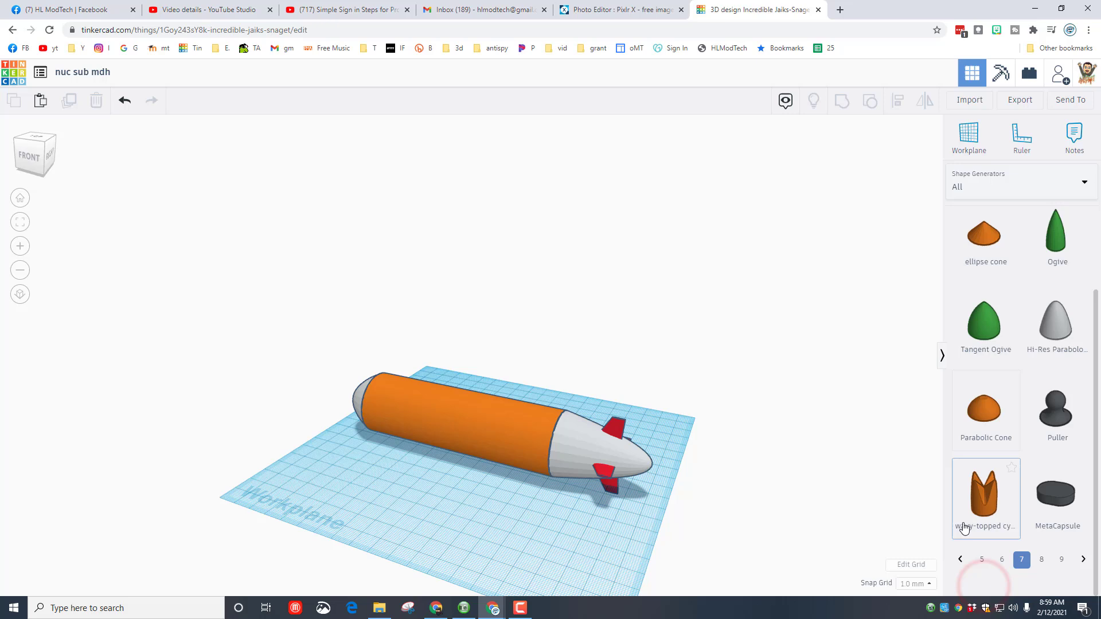
pyautogui.click(982, 585)
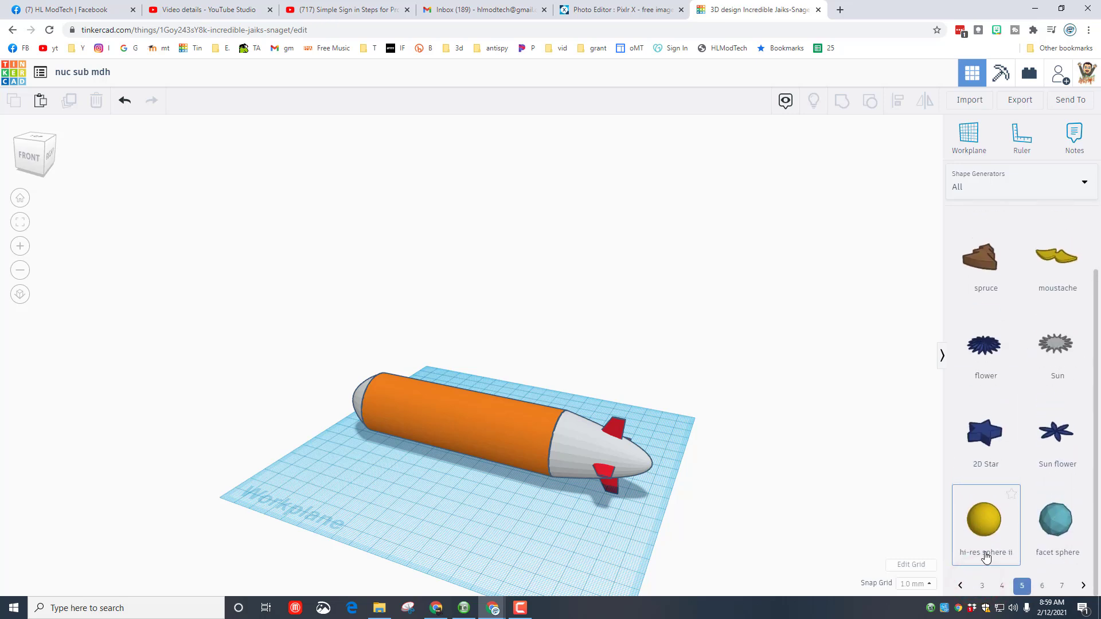
pyautogui.click(981, 584)
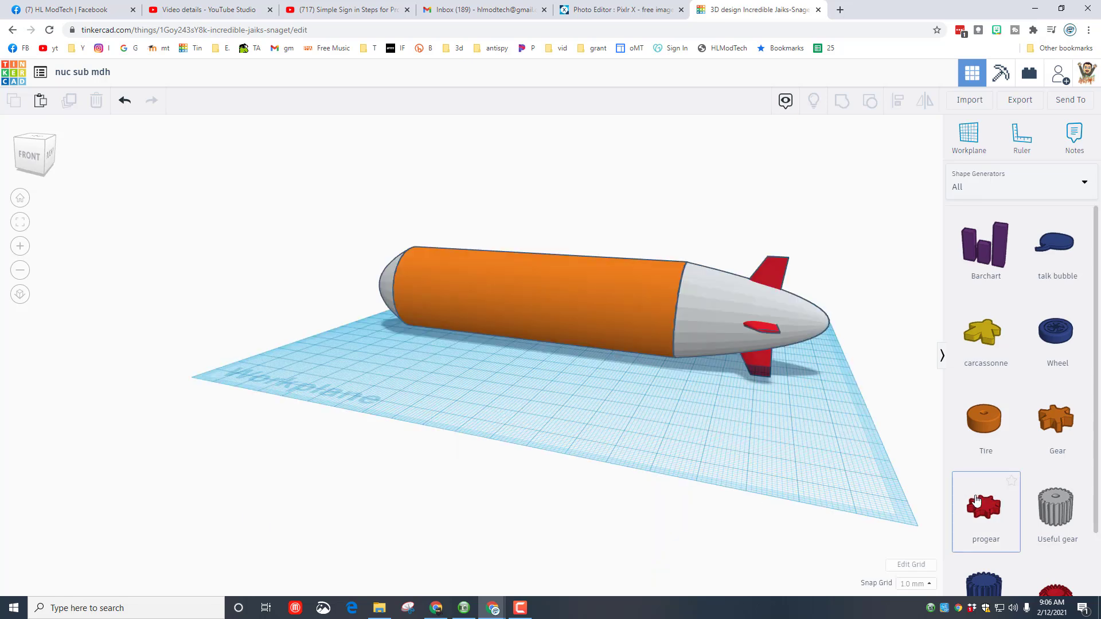
pyautogui.moveTo(984, 507); pyautogui.dragTo(722, 395)
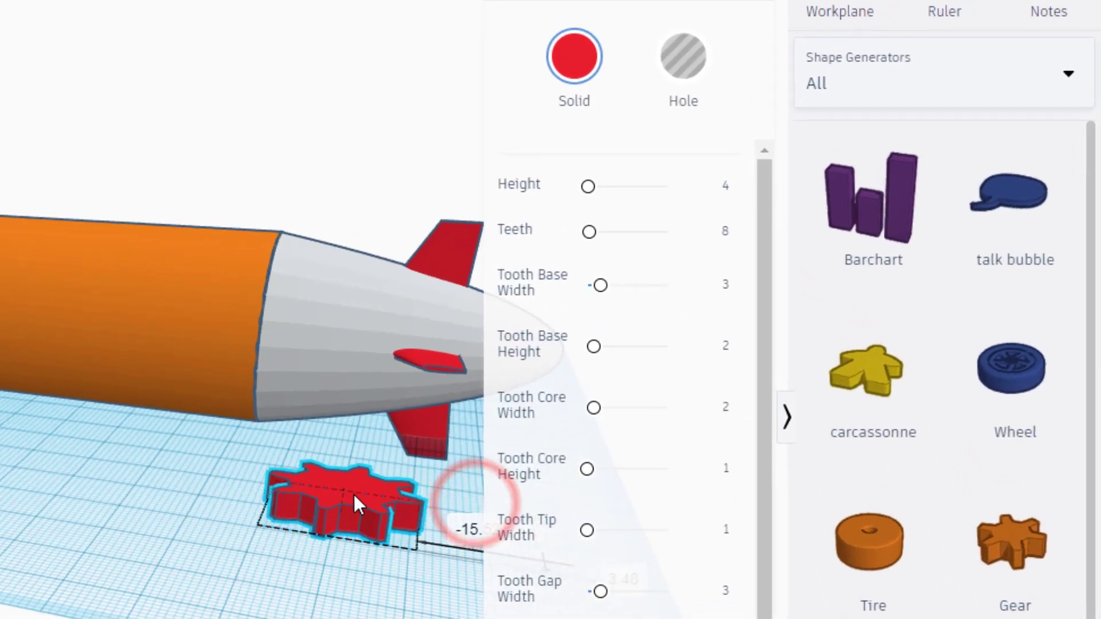
pyautogui.moveTo(354, 496); pyautogui.dragTo(356, 497)
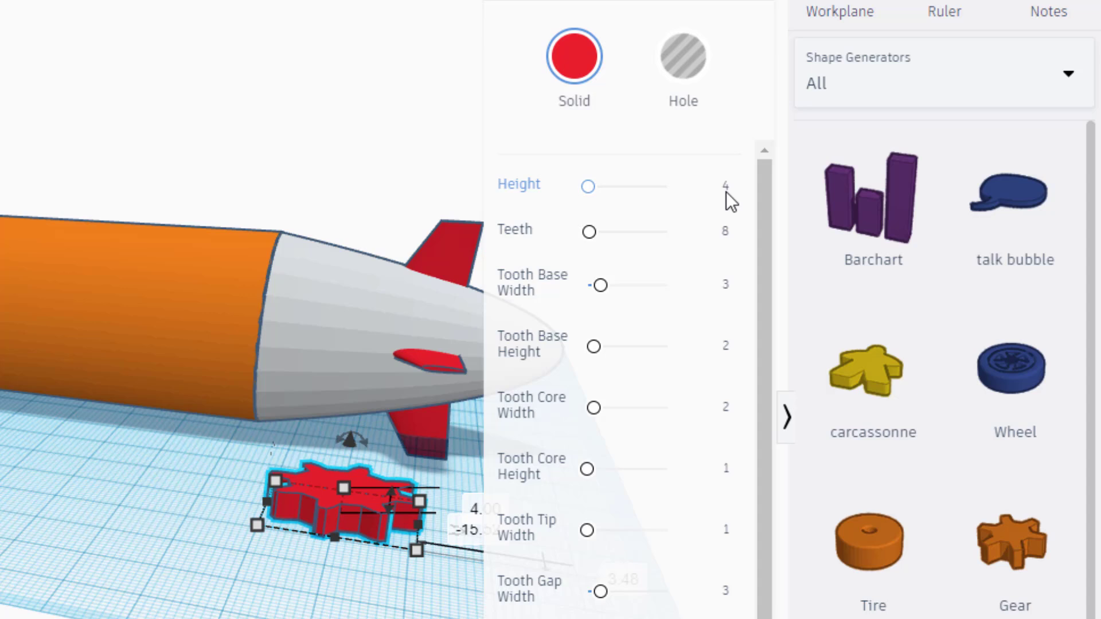
# - Give the progear 3 teeth, Tooth Base Height 4 and a 35° helical angle
pyautogui.click(710, 263)
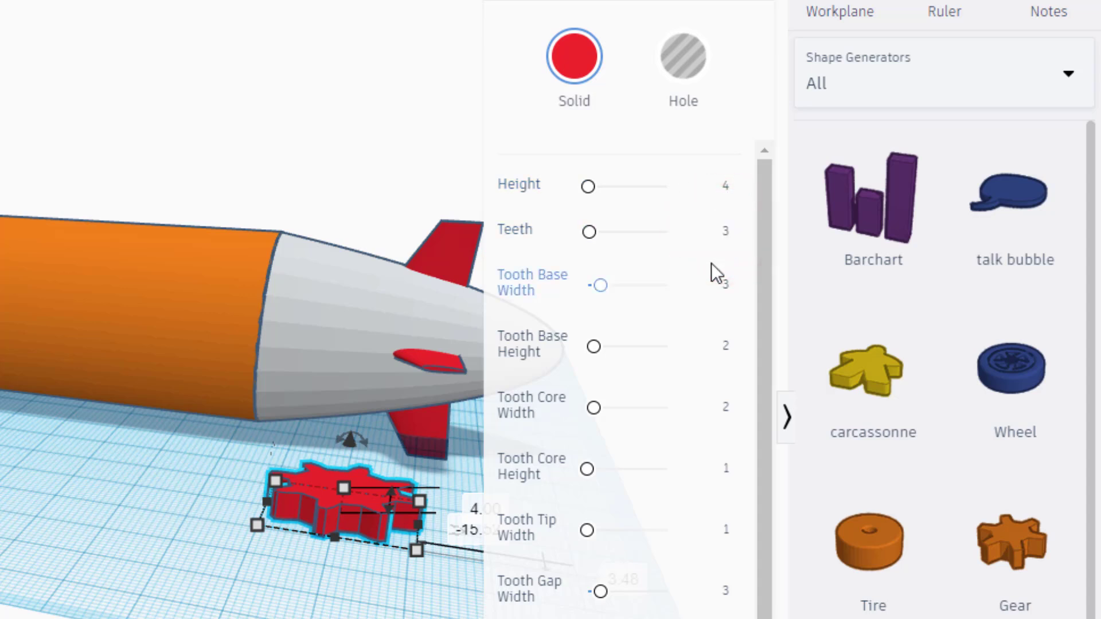
pyautogui.click(725, 346)
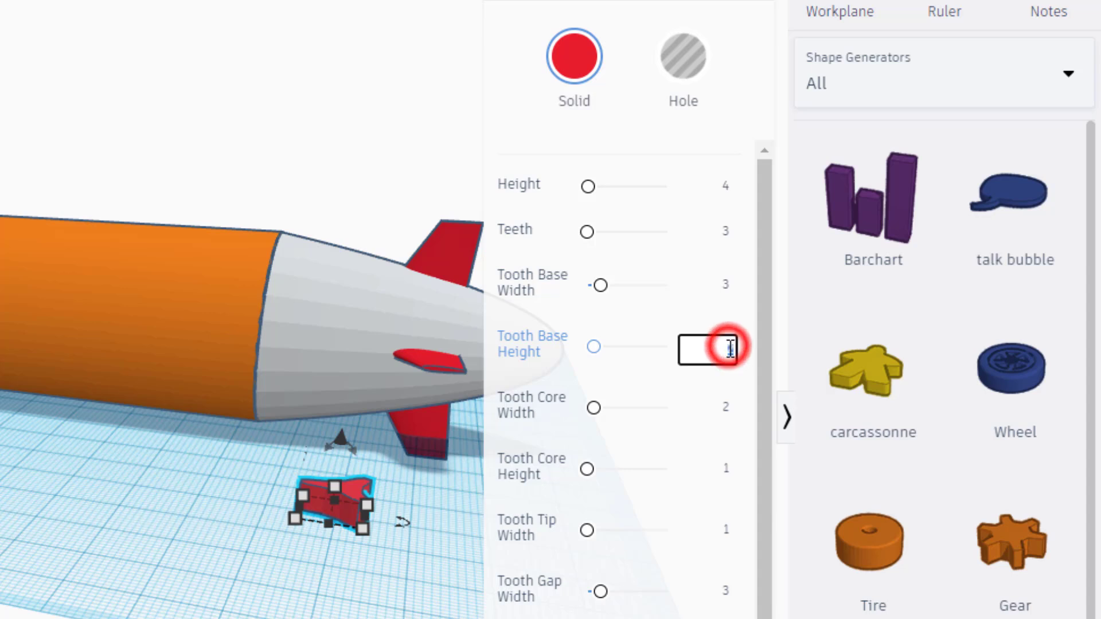
pyautogui.write('4')
pyautogui.press('Return')
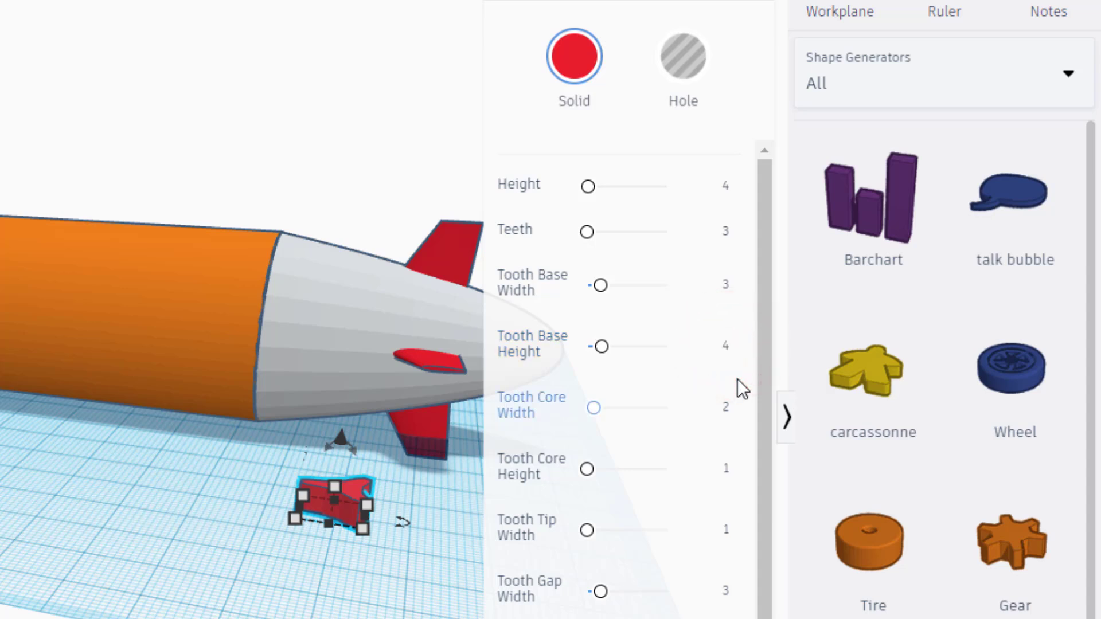
pyautogui.scroll(-2, 621, 591)
pyautogui.scroll(-1, 622, 597)
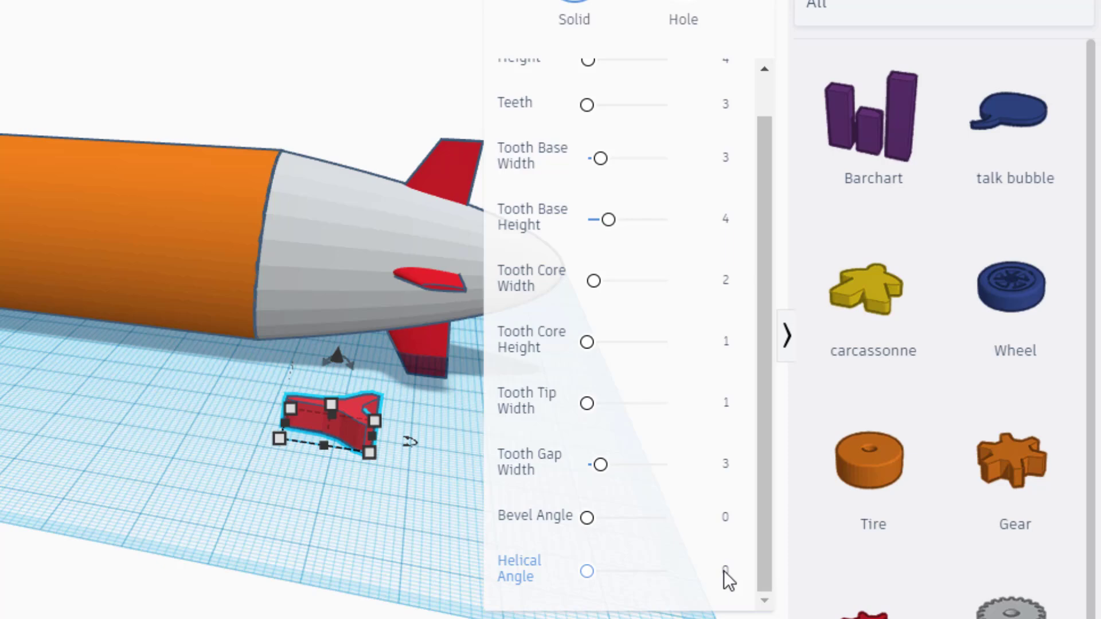
pyautogui.click(727, 571)
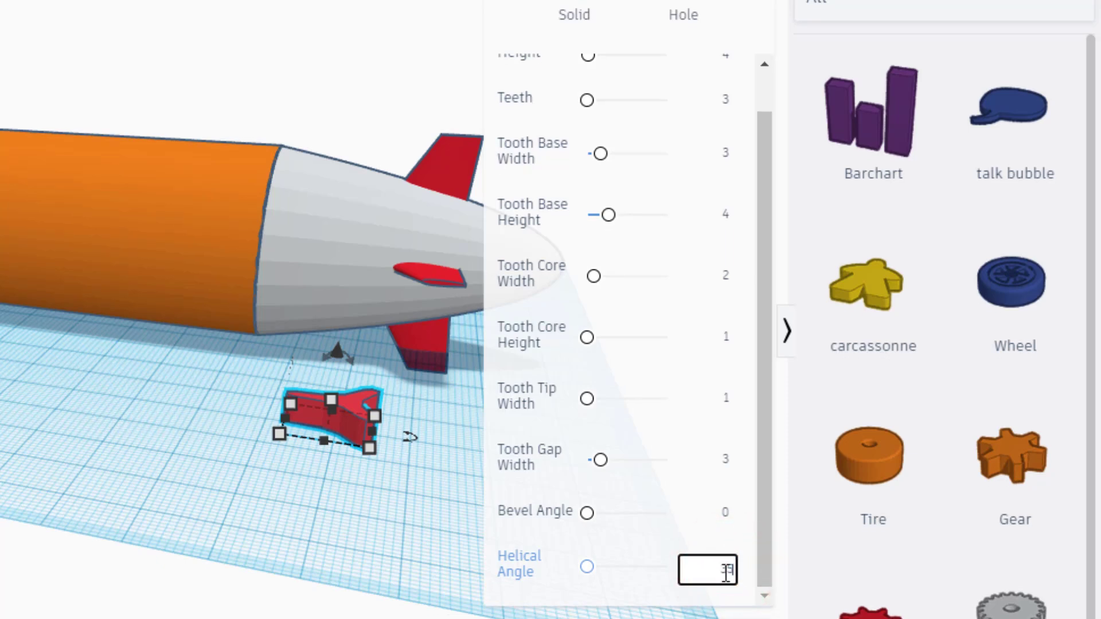
pyautogui.moveTo(270, 424); pyautogui.dragTo(111, 514, button='right')
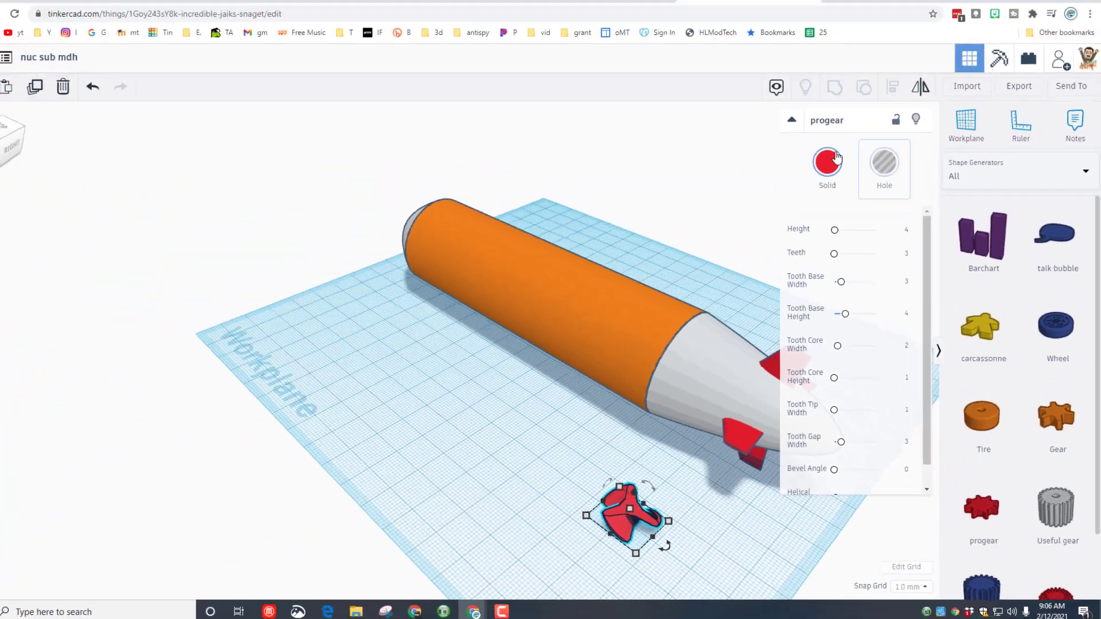
pyautogui.click(834, 174)
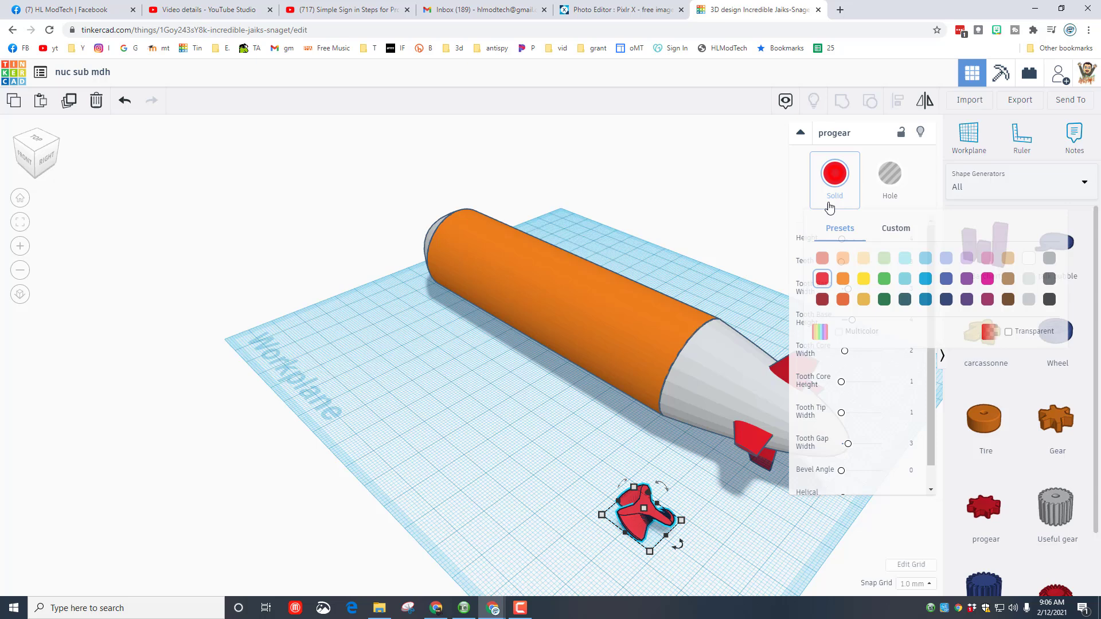
# - Colour the propeller dark grey and rotate it to stand upright
pyautogui.click(1048, 282)
pyautogui.click(581, 444)
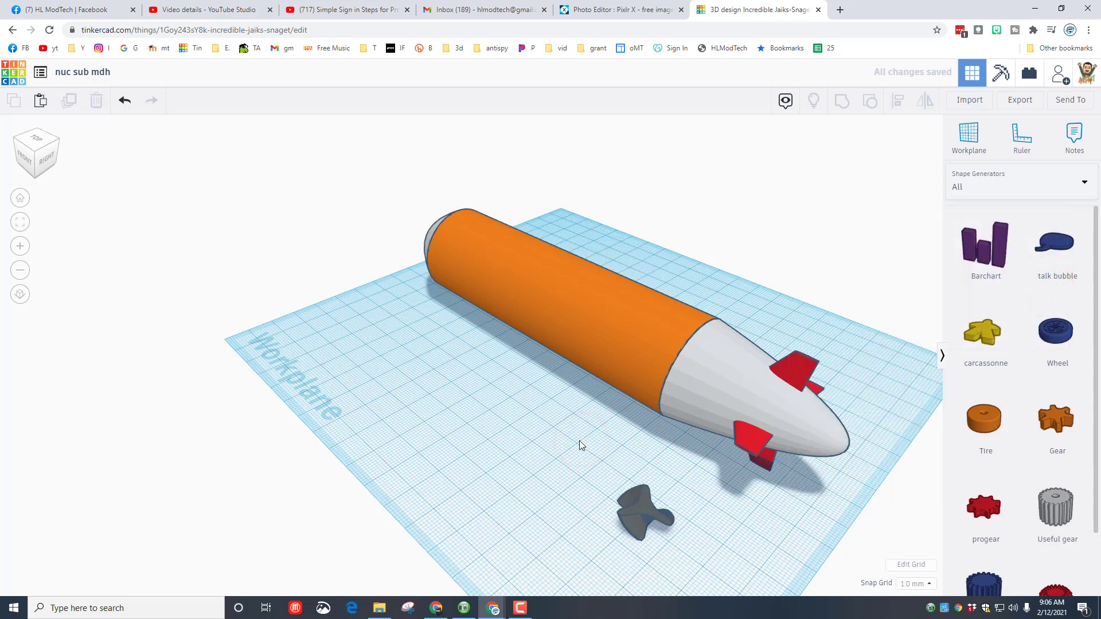
pyautogui.click(639, 509)
pyautogui.click(32, 148)
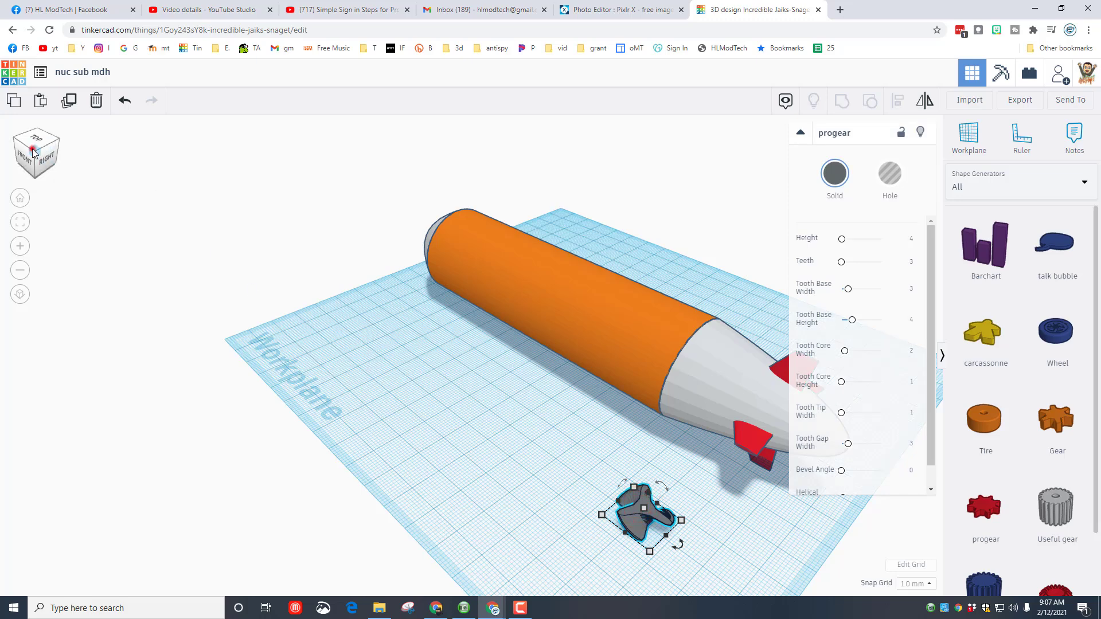
pyautogui.moveTo(674, 478); pyautogui.dragTo(688, 516)
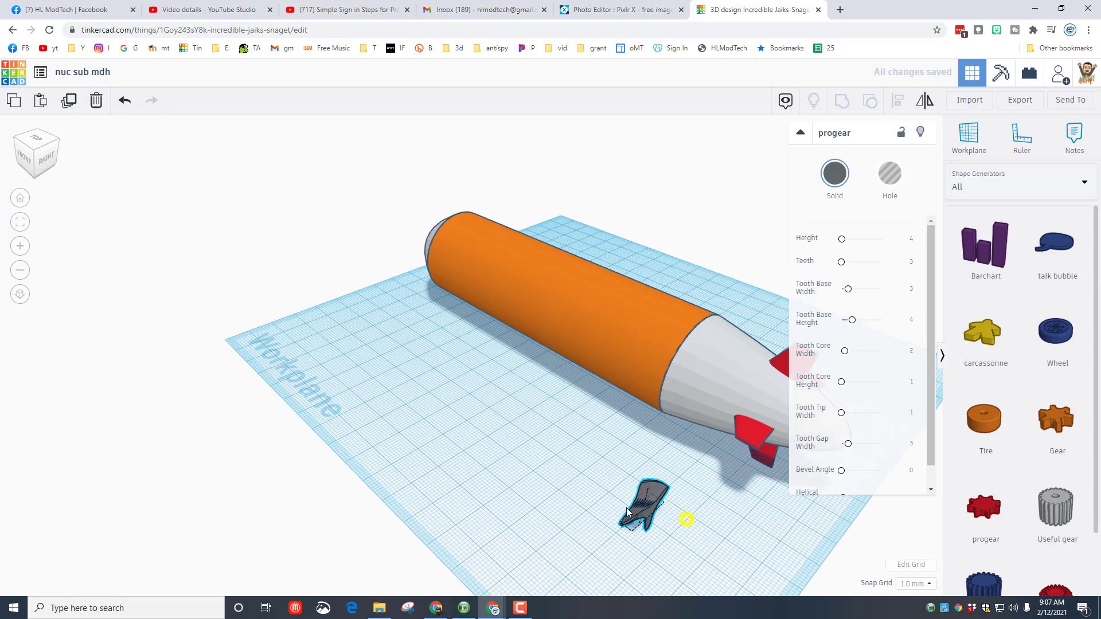
pyautogui.moveTo(687, 516); pyautogui.dragTo(571, 450, button='right')
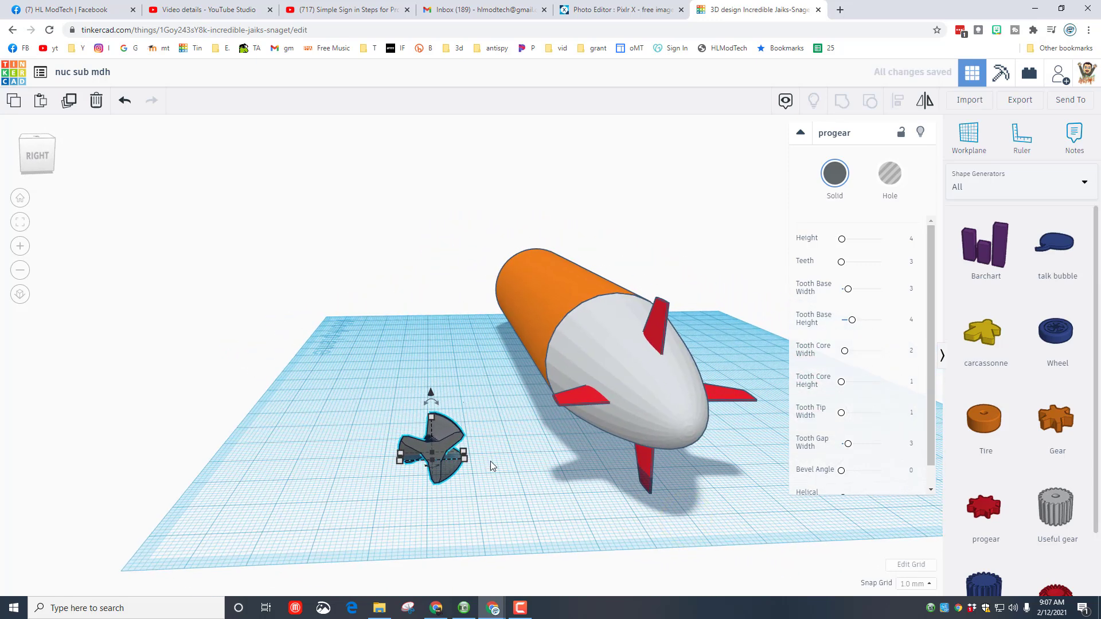
pyautogui.click(504, 412)
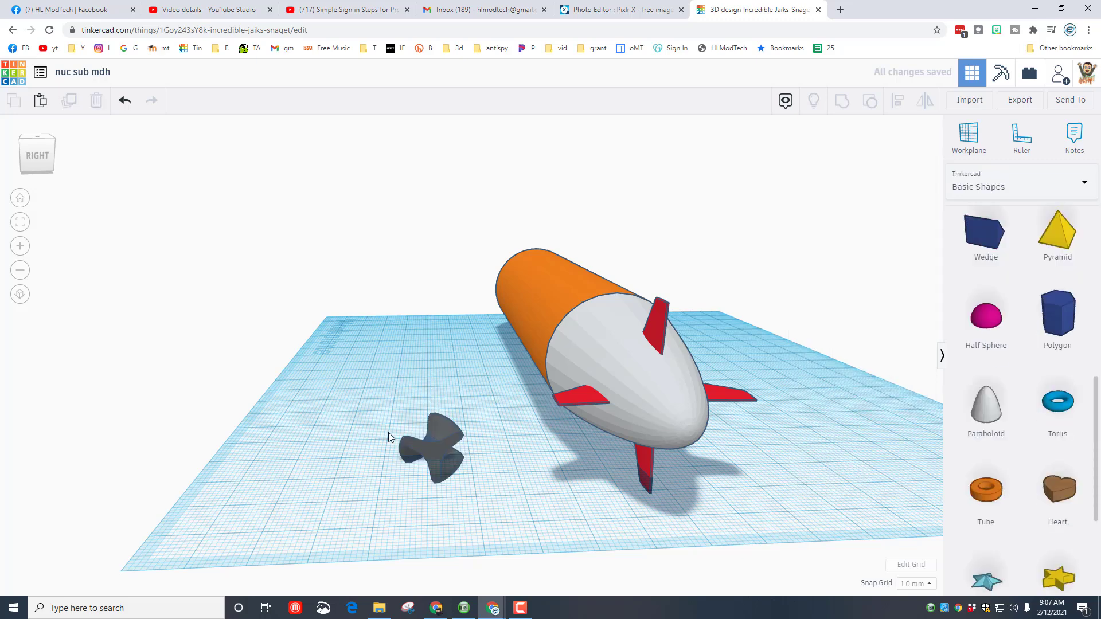
# - Add a tube with 64 sides, bevel 2, 5 bevel segments and 12 mm height
pyautogui.moveTo(983, 493); pyautogui.dragTo(330, 487)
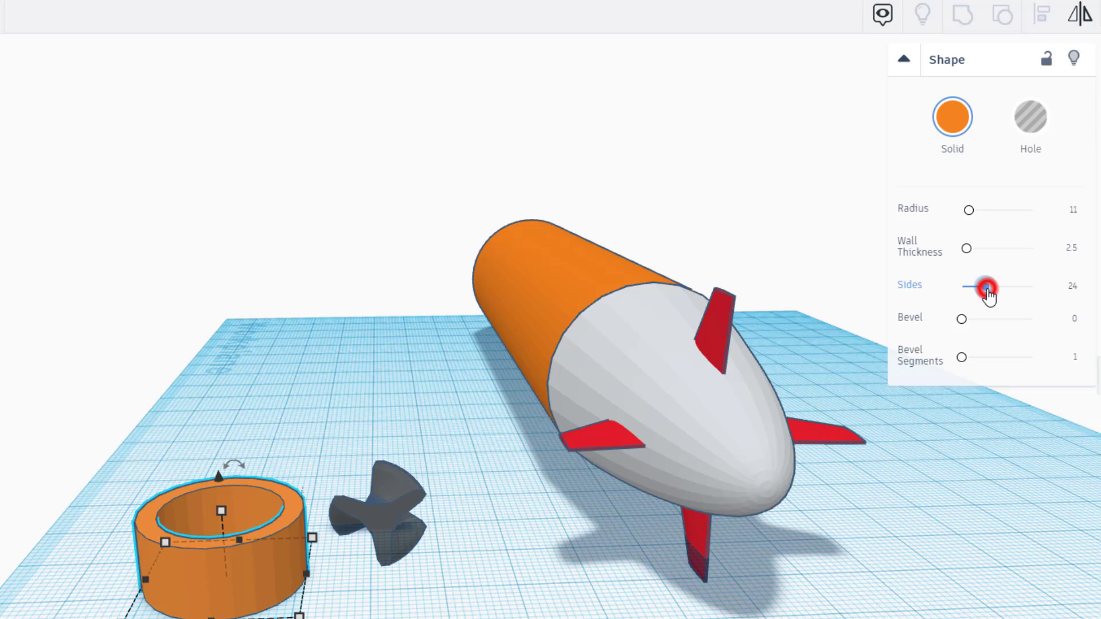
pyautogui.moveTo(986, 289); pyautogui.dragTo(1032, 286)
pyautogui.click(1077, 320)
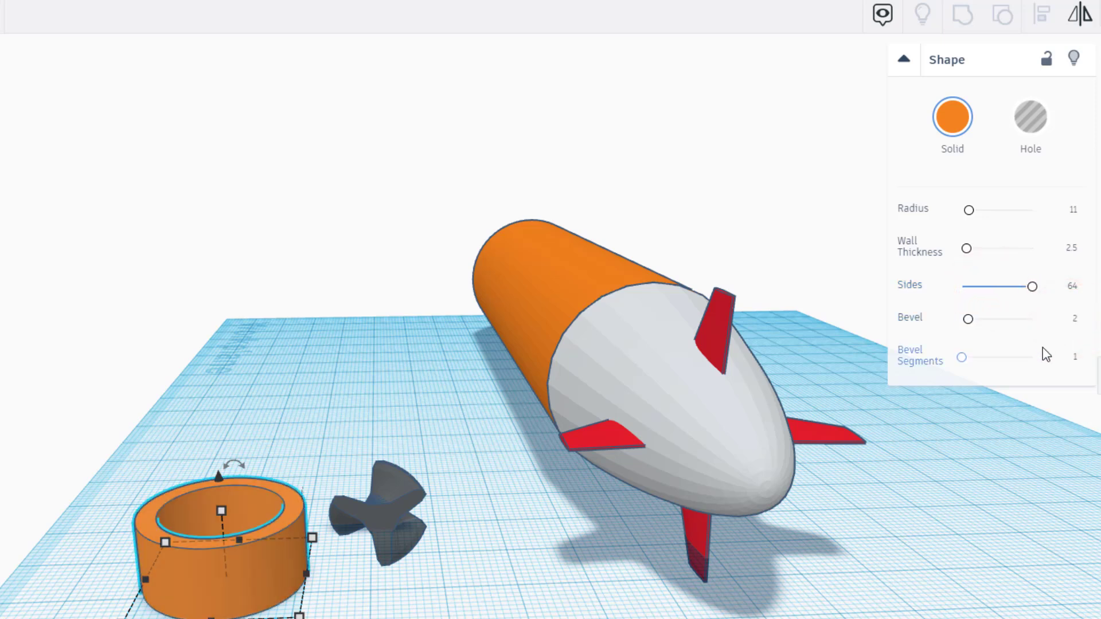
pyautogui.press('Return')
pyautogui.click(1072, 358)
pyautogui.write('5')
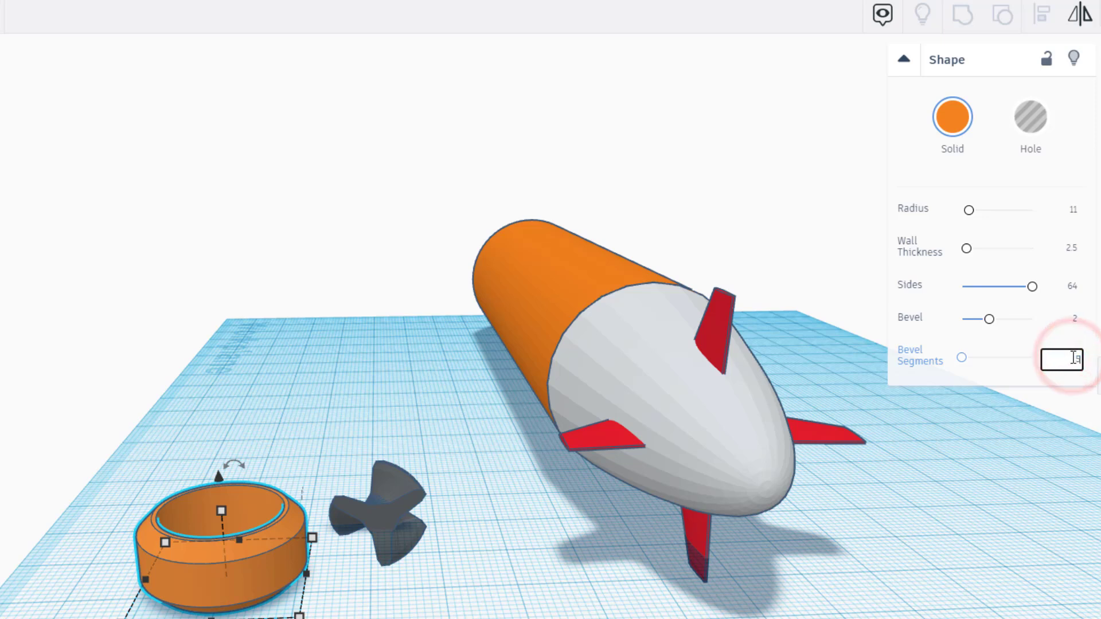
pyautogui.press('Return')
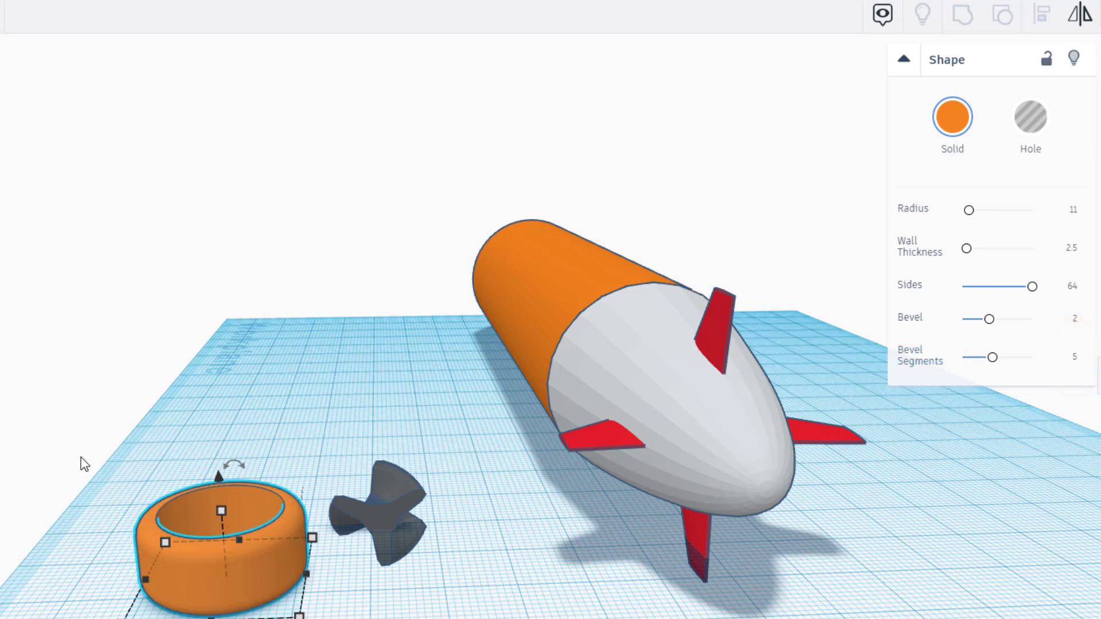
pyautogui.moveTo(221, 510); pyautogui.dragTo(252, 512)
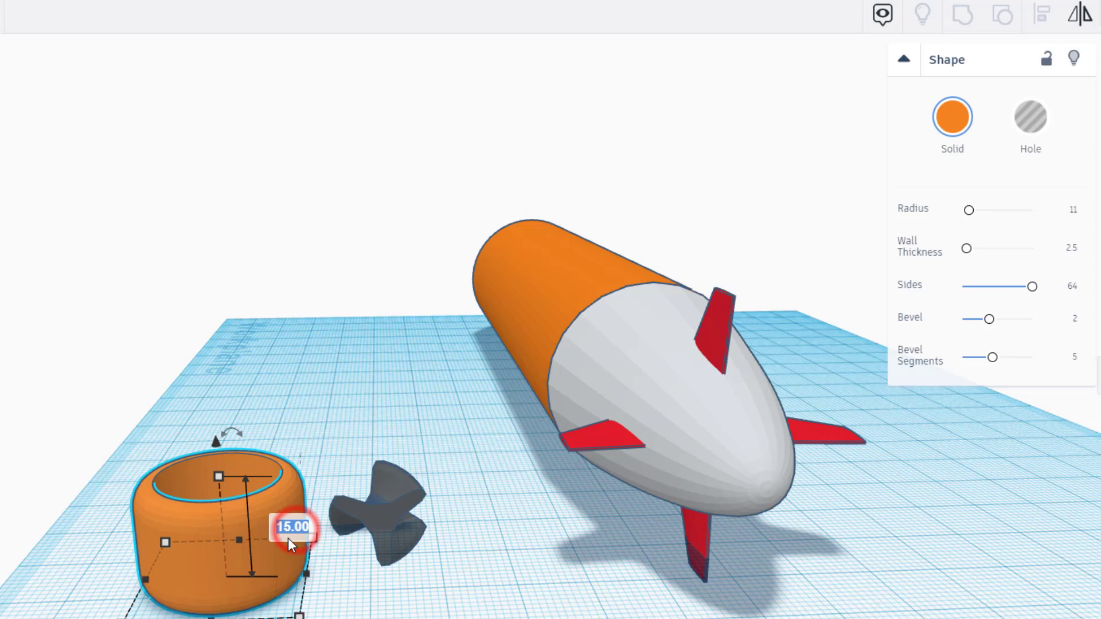
pyautogui.write('12')
pyautogui.press('Return')
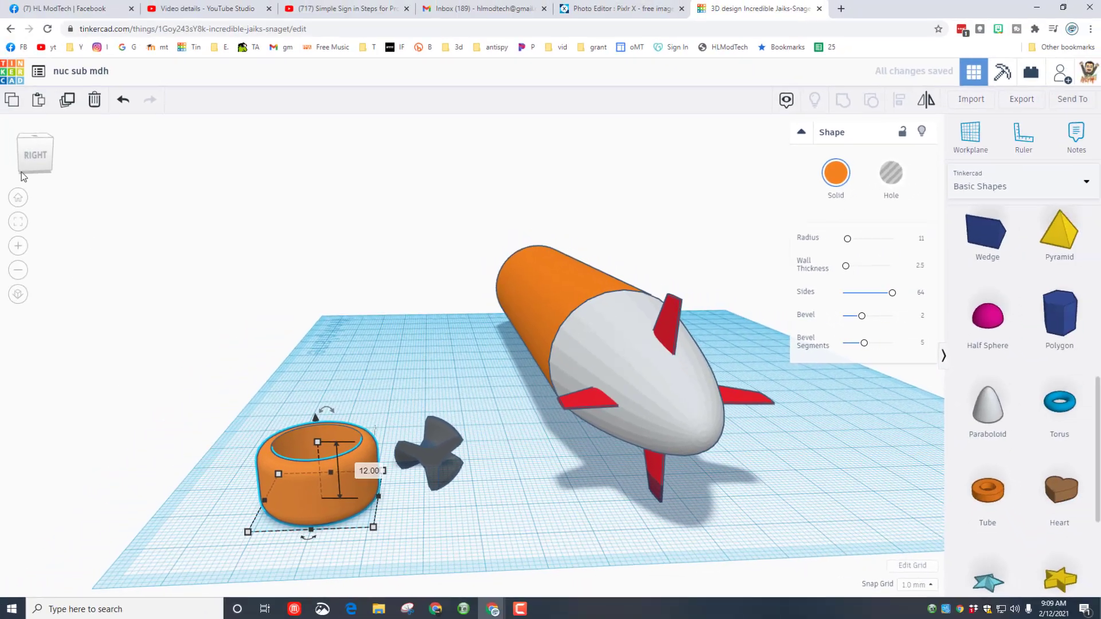
# - Rotate the tube 90° so it stands on its edge
pyautogui.click(34, 146)
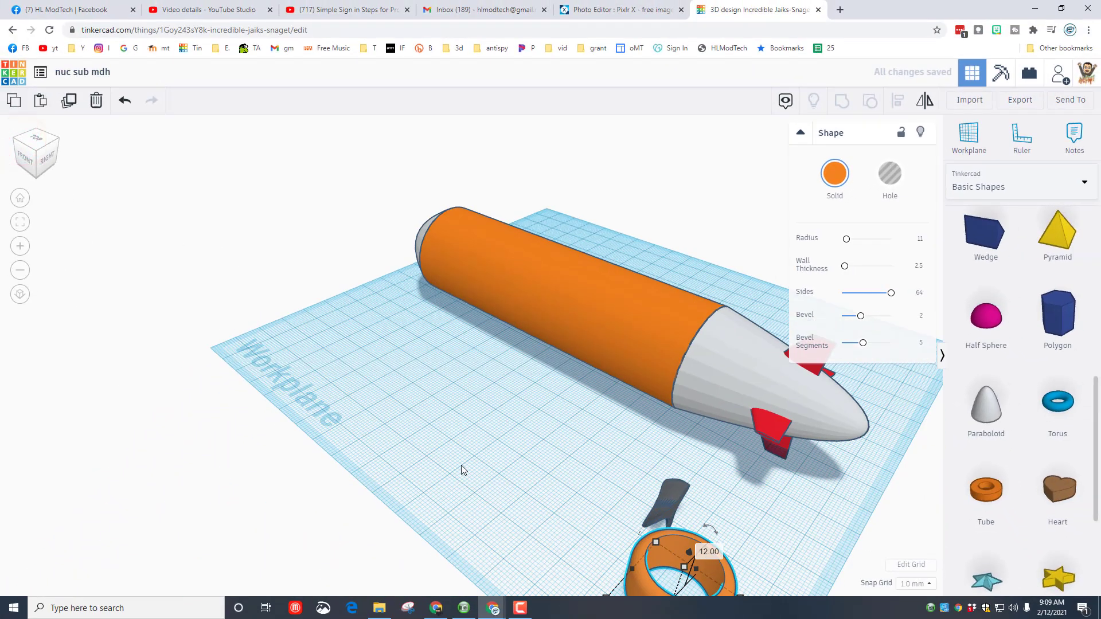
pyautogui.click(19, 223)
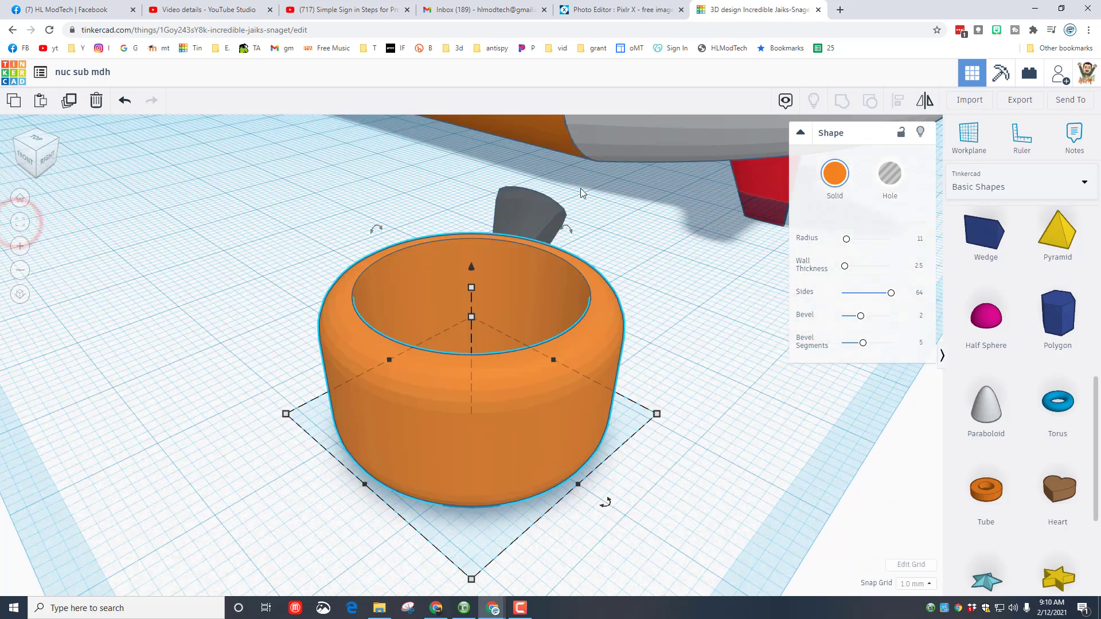
pyautogui.moveTo(574, 232); pyautogui.dragTo(629, 345)
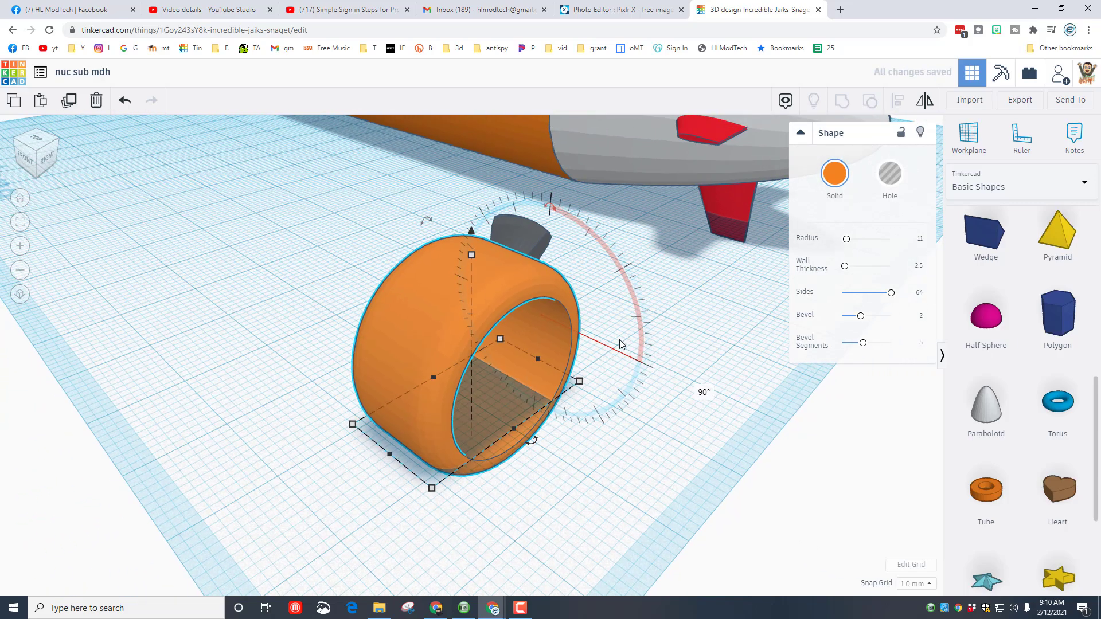
pyautogui.moveTo(620, 344); pyautogui.dragTo(362, 260, button='right')
# - Align the ring and propeller to the submarine, using the submarine as reference
pyautogui.click(361, 258)
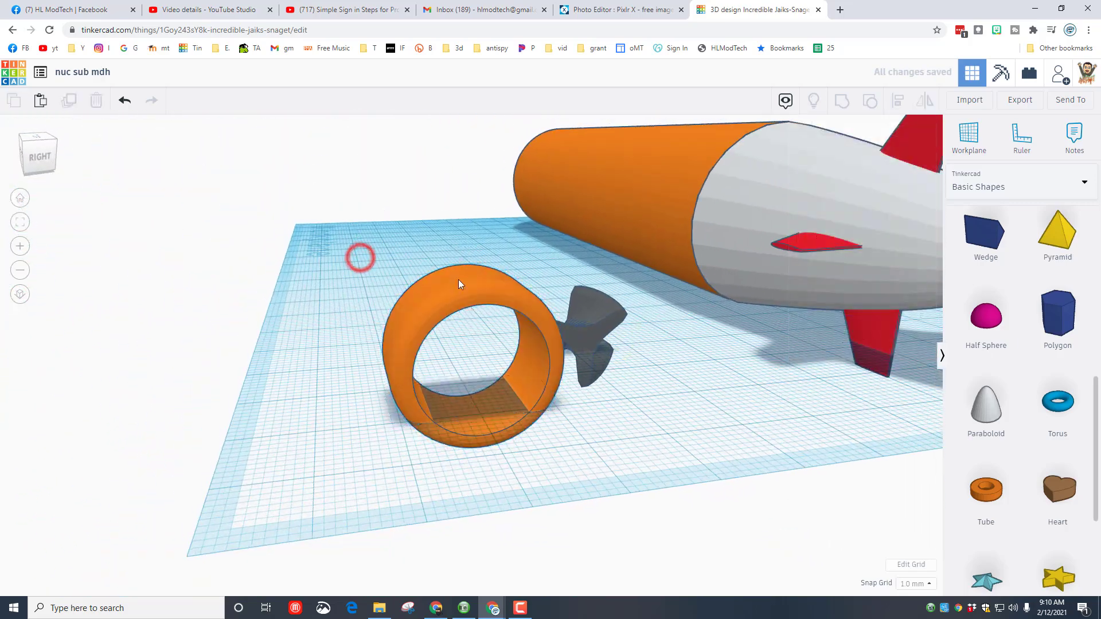
pyautogui.scroll(-3, 459, 282)
pyautogui.moveTo(561, 407); pyautogui.dragTo(579, 408)
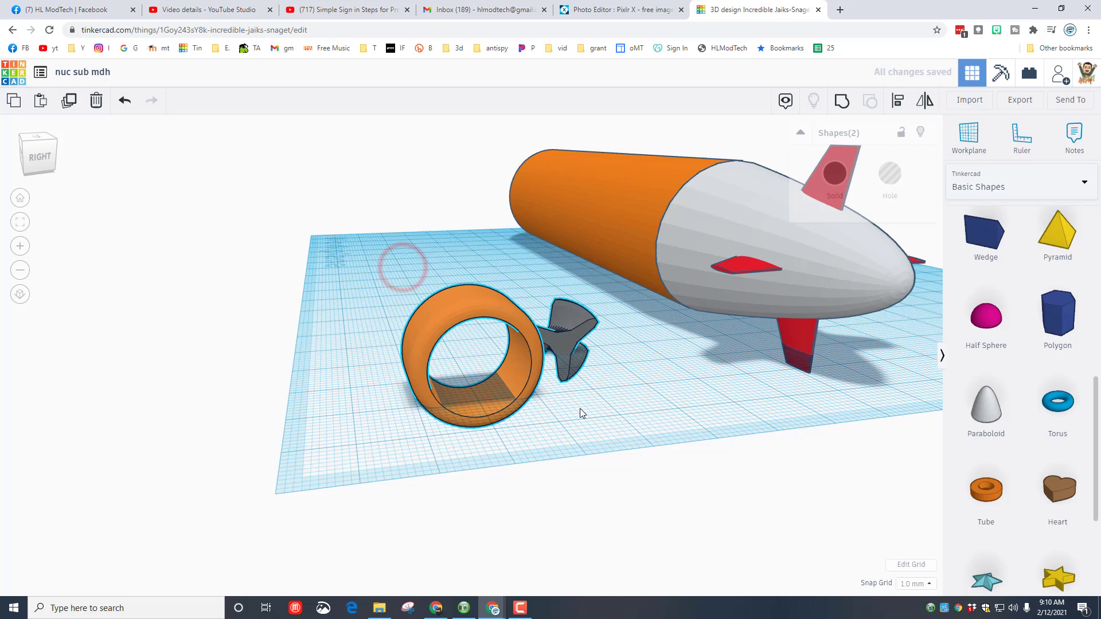
pyautogui.keyDown('shift'); pyautogui.click(859, 270); pyautogui.keyUp('shift')
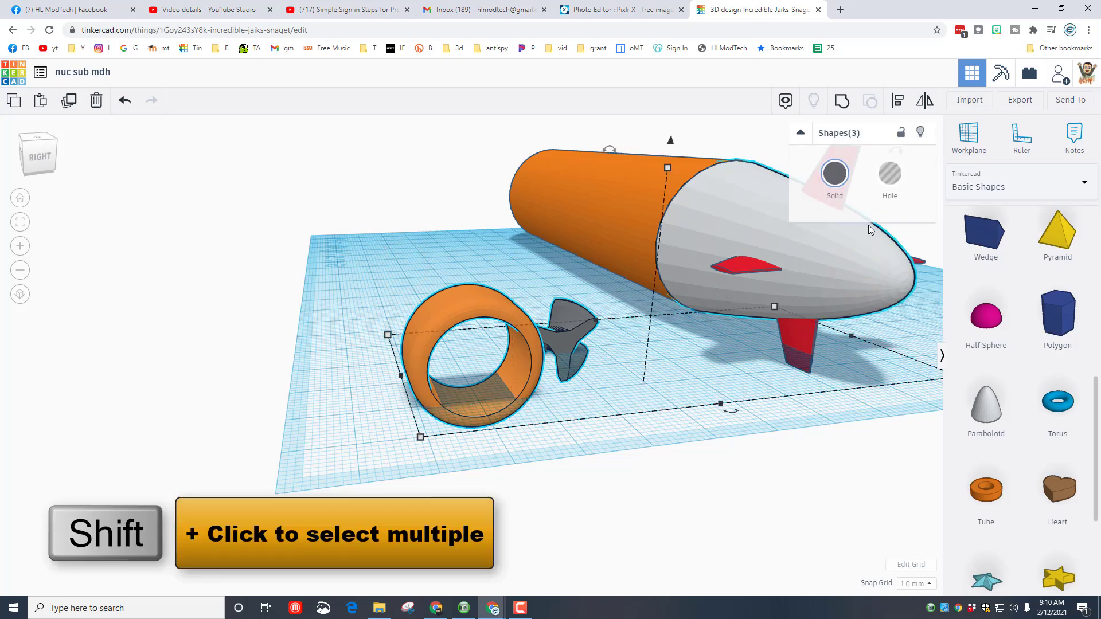
pyautogui.click(898, 102)
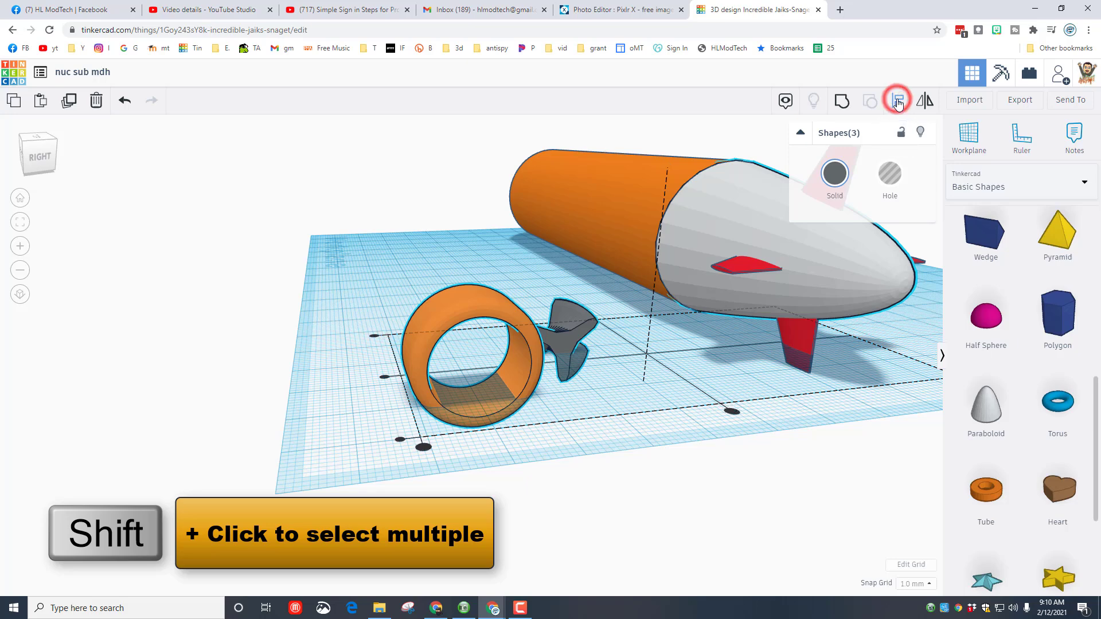
pyautogui.click(845, 261)
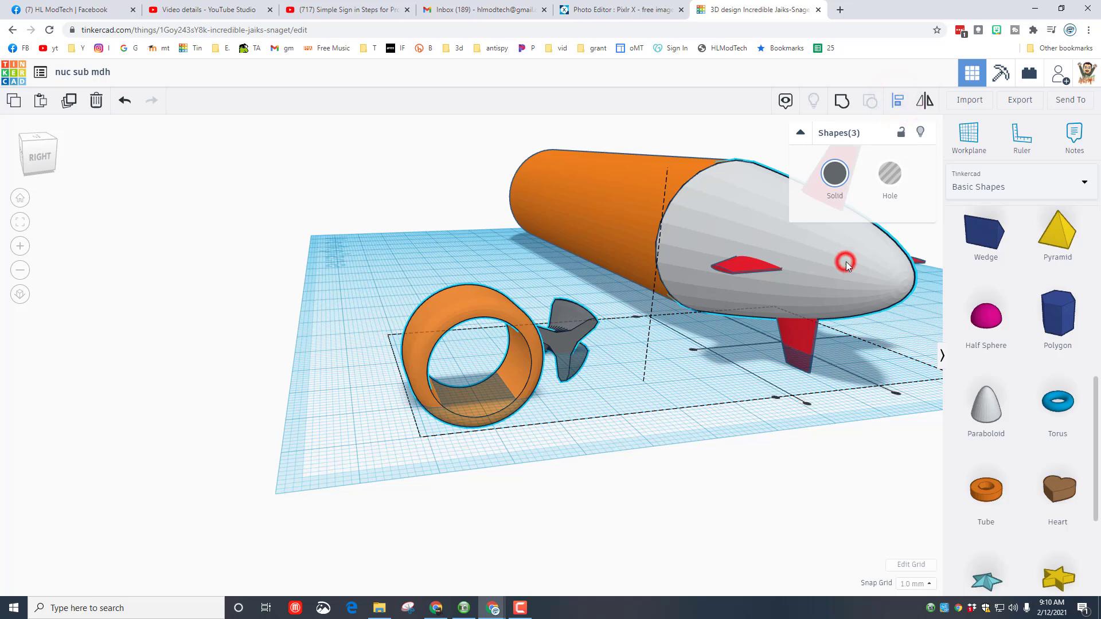
pyautogui.click(895, 395)
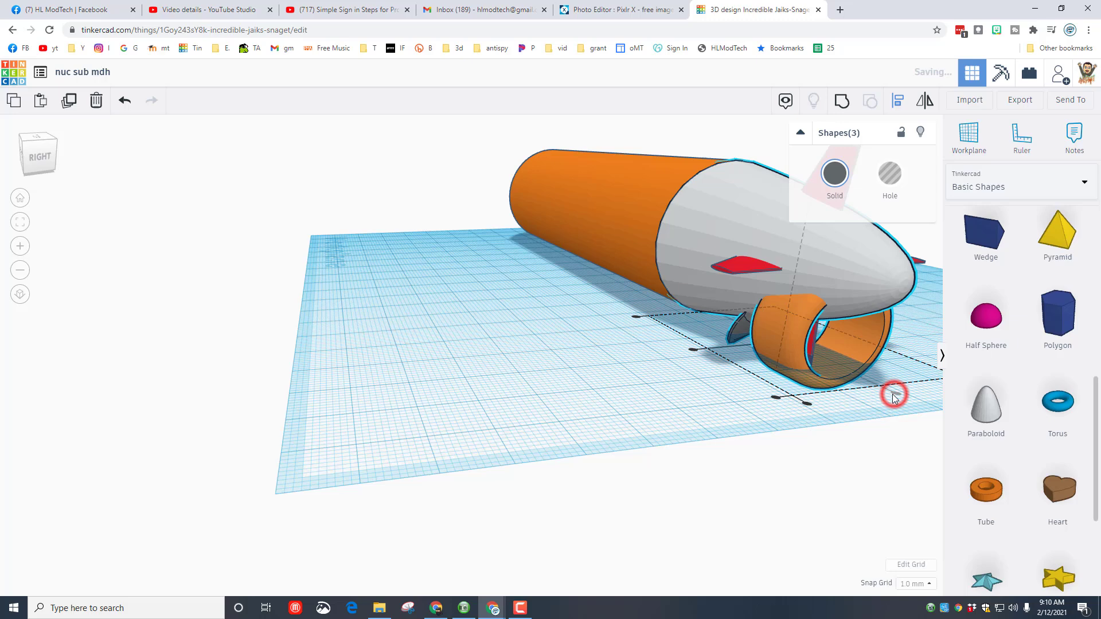
# - Finish centring the ring on the submarine, then select the grey body section
pyautogui.moveTo(892, 393); pyautogui.dragTo(872, 313, button='right')
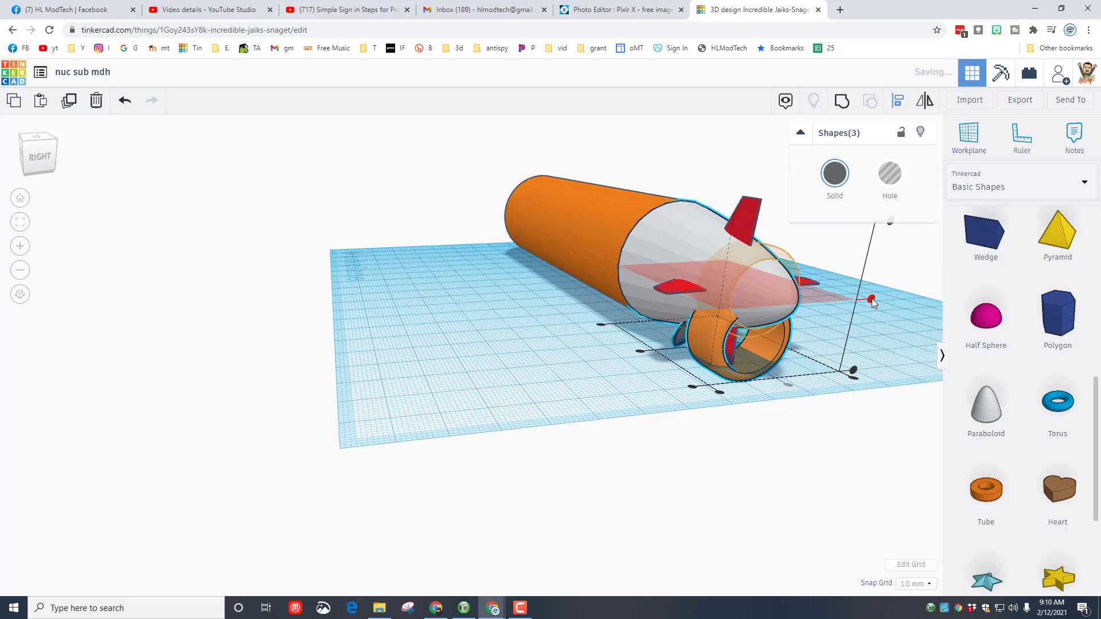
pyautogui.click(871, 298)
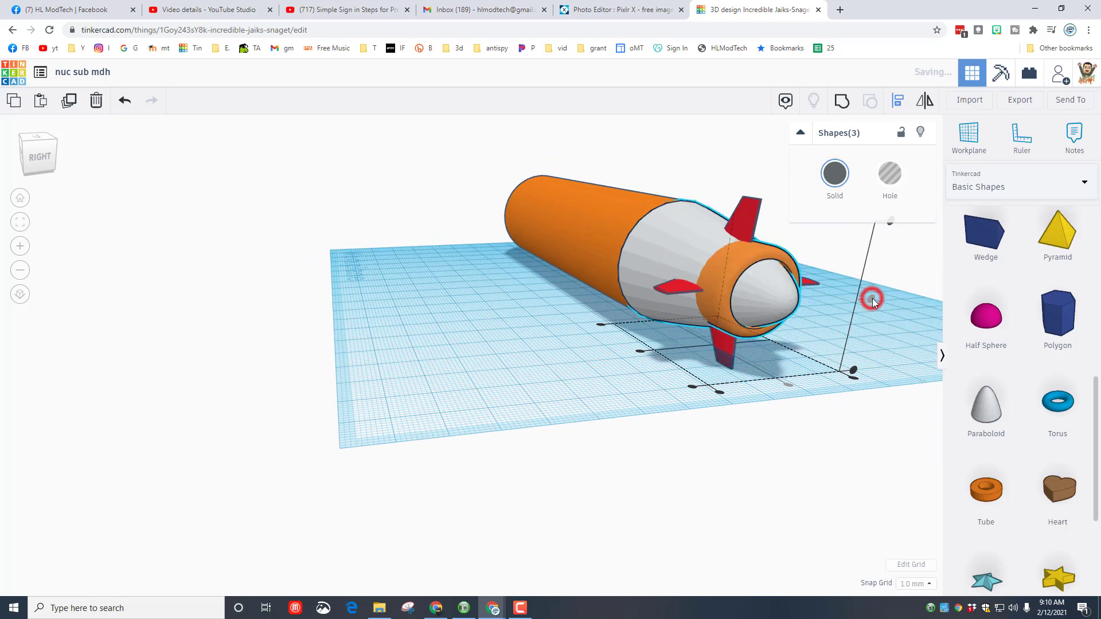
pyautogui.click(695, 389)
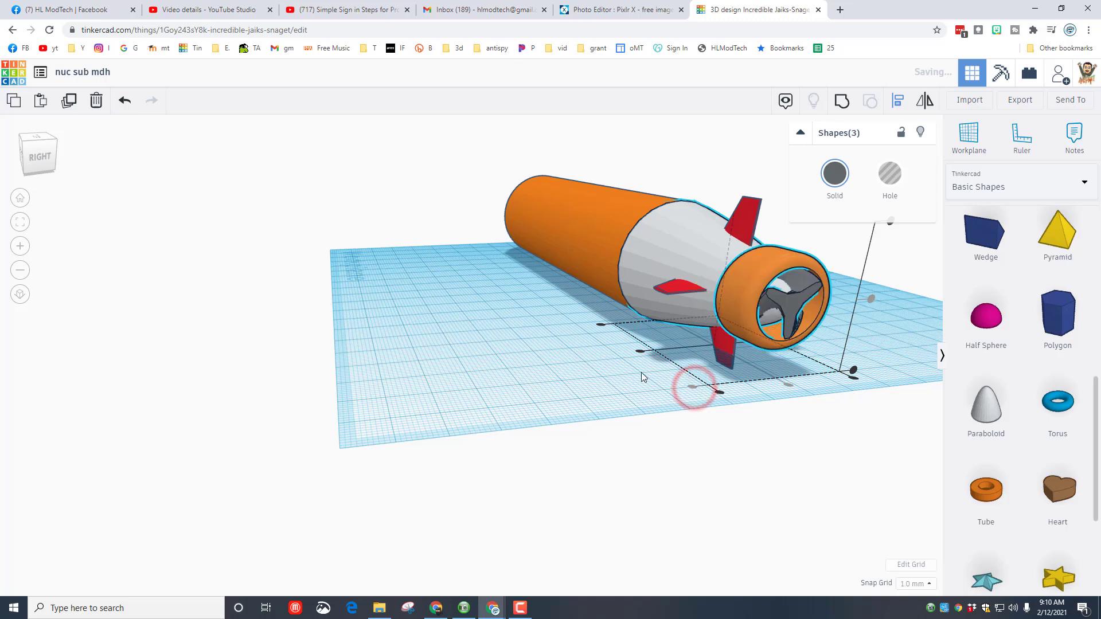
pyautogui.click(640, 373)
pyautogui.moveTo(639, 373); pyautogui.dragTo(695, 373, button='right')
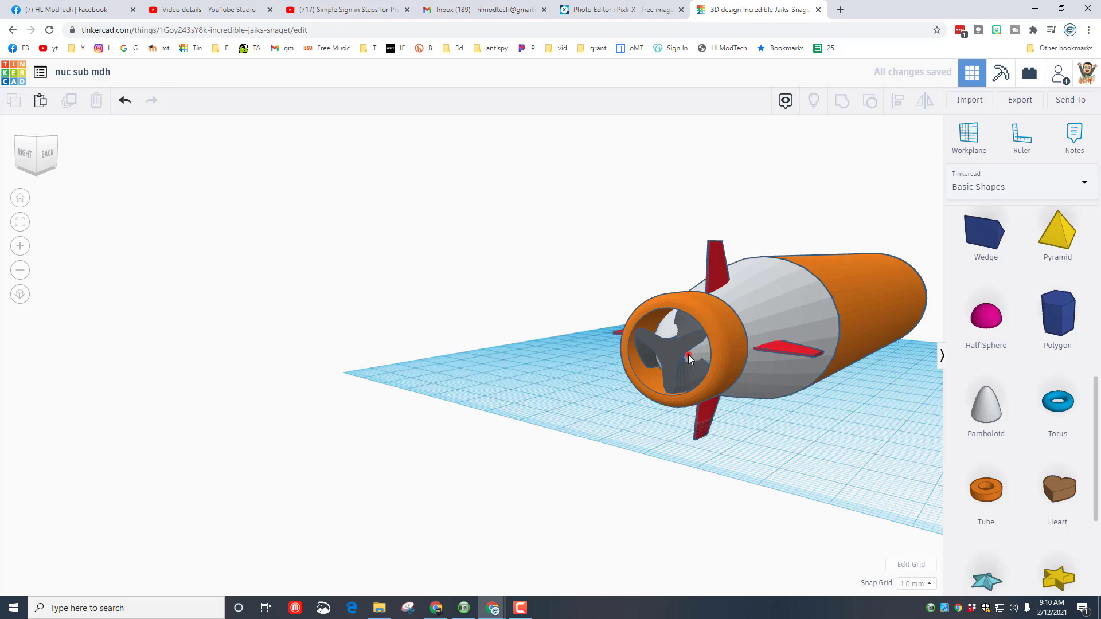
pyautogui.click(687, 354)
# - Nudge and resize the grey propeller so it sits centred inside the orange ring
pyautogui.click(673, 405)
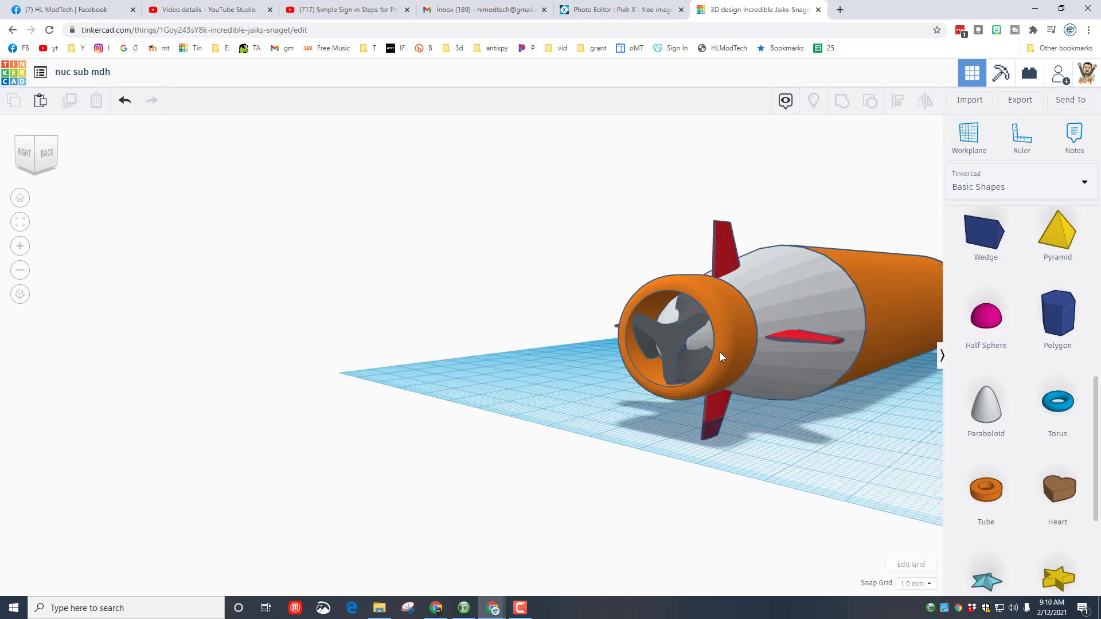
pyautogui.scroll(2, 678, 341)
pyautogui.click(679, 342)
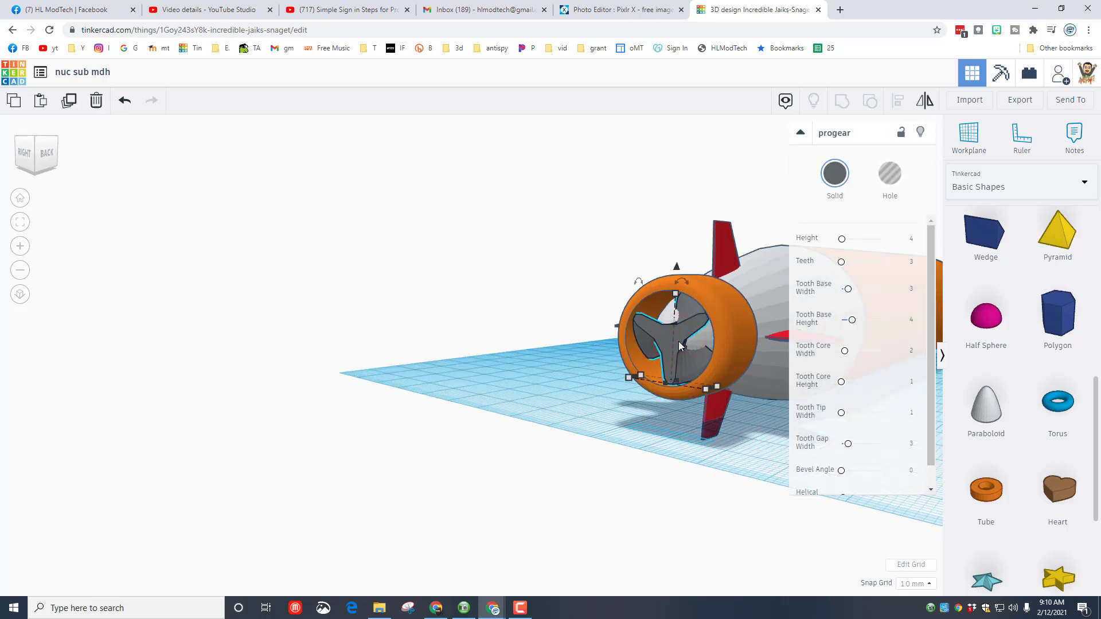
pyautogui.press('Left')
pyautogui.press('Left')
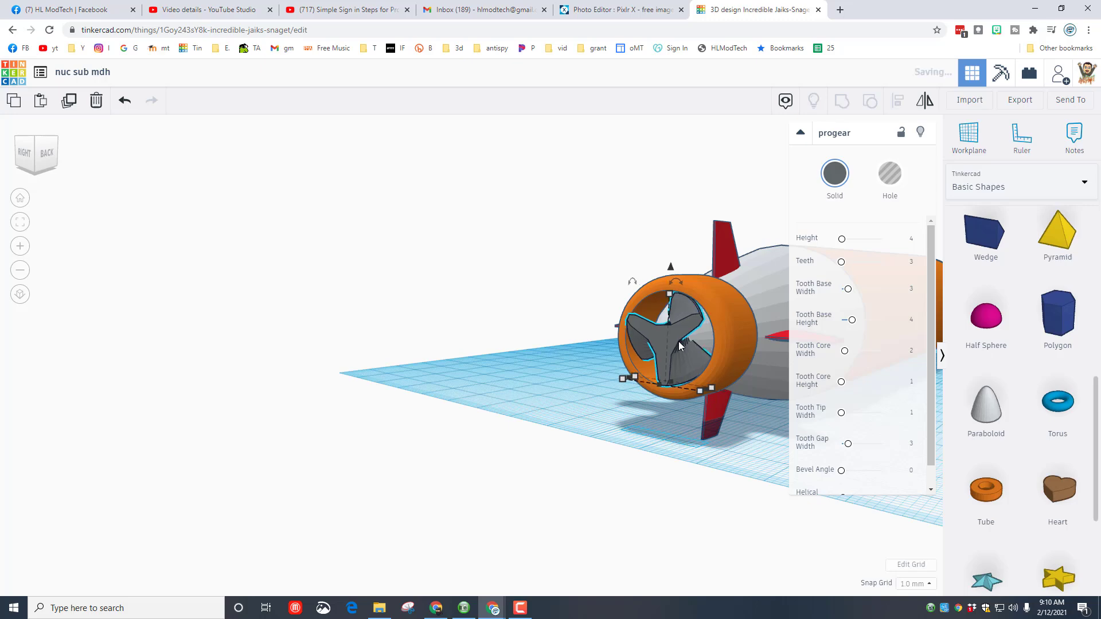
pyautogui.moveTo(565, 363); pyautogui.dragTo(518, 378, button='right')
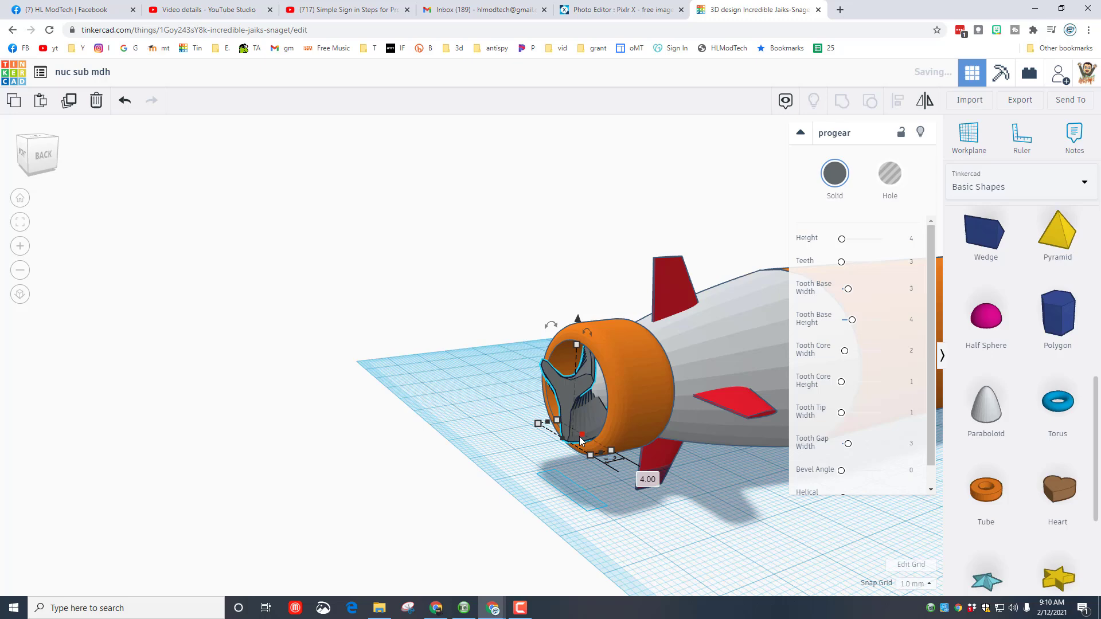
pyautogui.moveTo(565, 445); pyautogui.dragTo(552, 451)
pyautogui.moveTo(553, 455); pyautogui.dragTo(509, 444, button='right')
pyautogui.scroll(2, 505, 447)
pyautogui.scroll(-5, 505, 449)
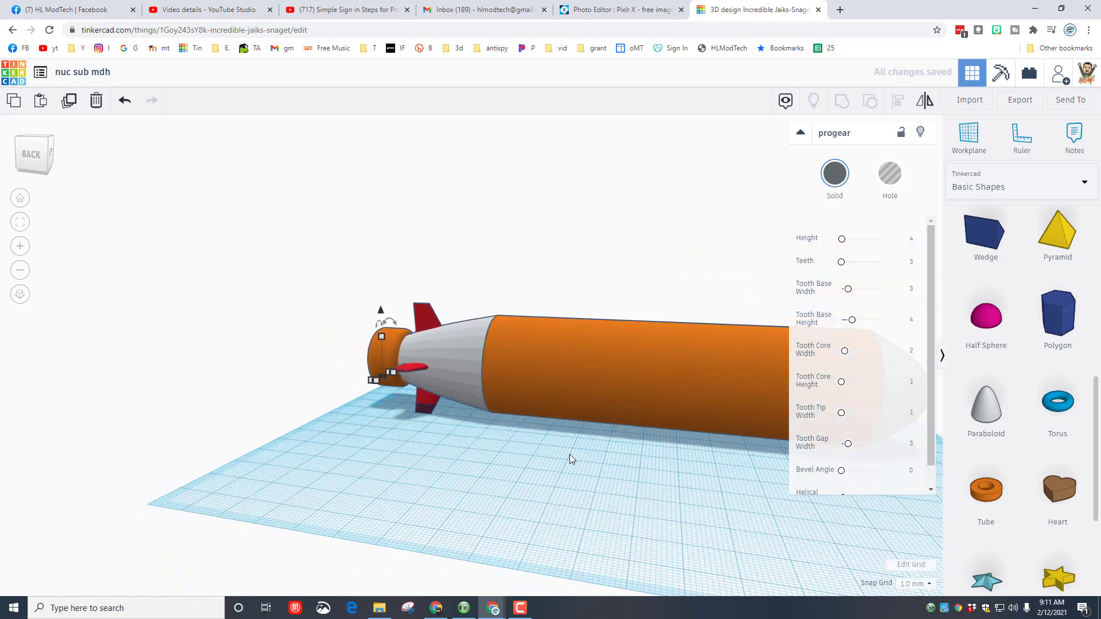
pyautogui.moveTo(583, 450); pyautogui.dragTo(554, 363, button='right')
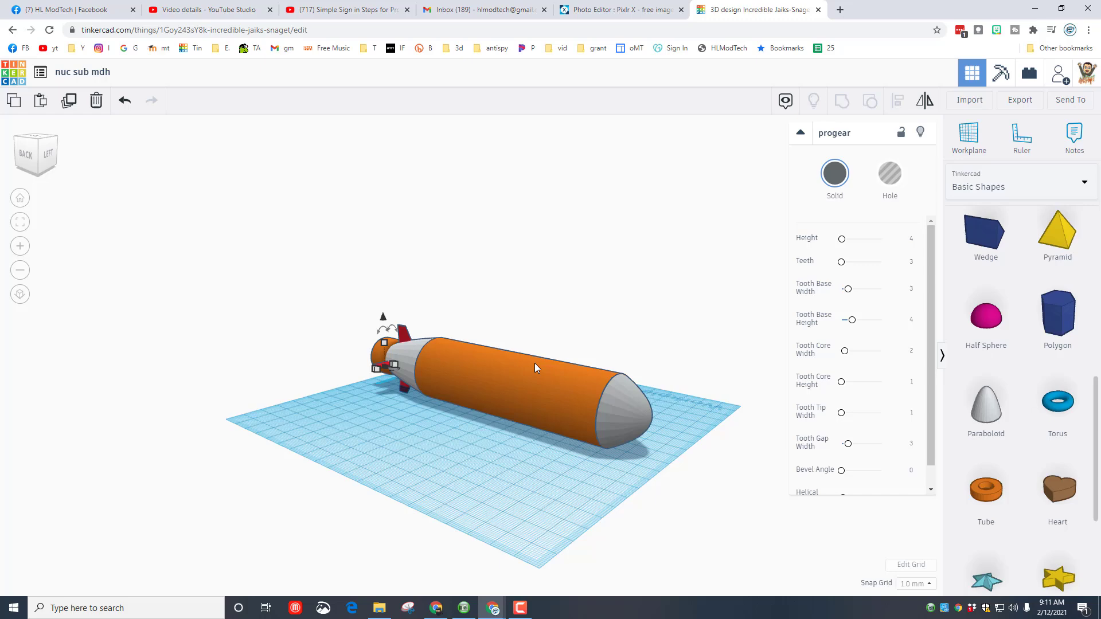
# - Add a cylinder 24 mm tall with one footprint dimension of 12 mm
pyautogui.scroll(7, 1026, 326)
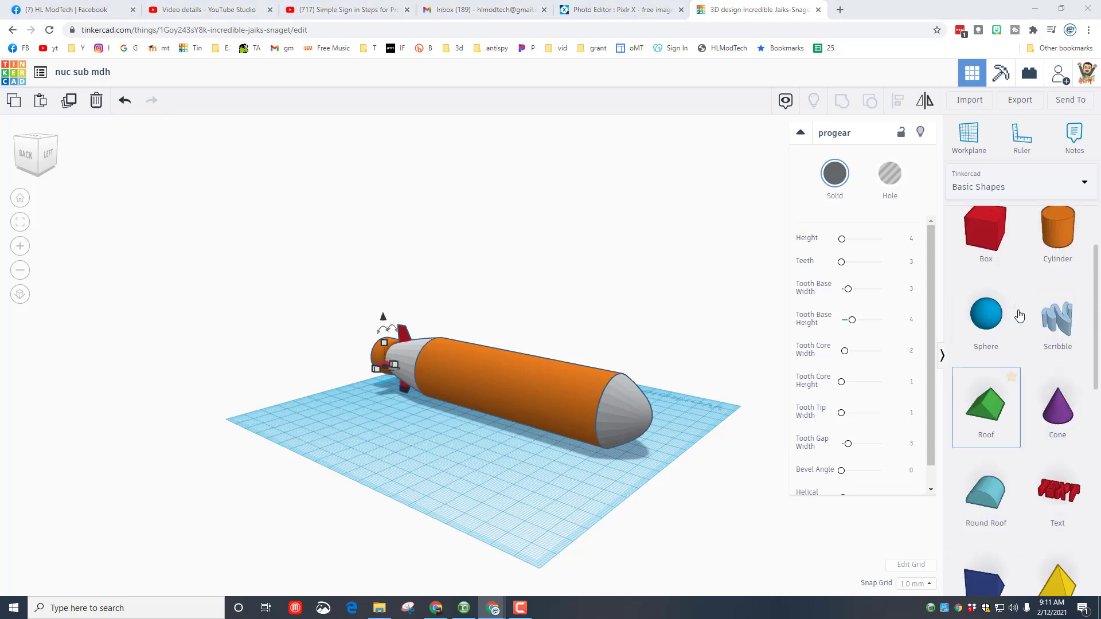
pyautogui.moveTo(1036, 331); pyautogui.dragTo(435, 433)
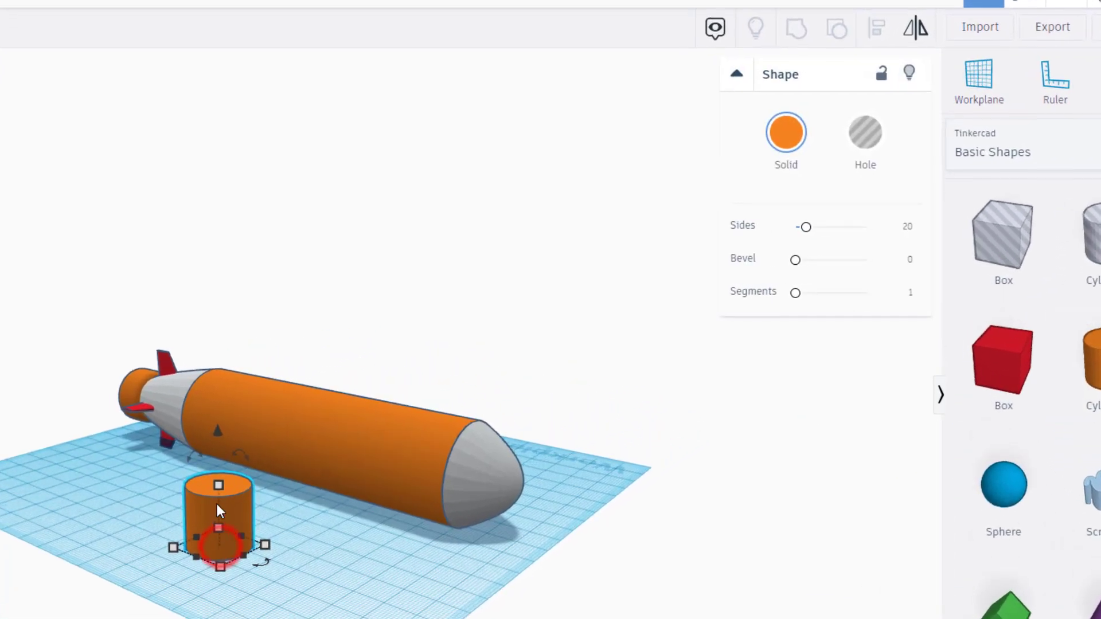
pyautogui.keyDown('shift'); pyautogui.moveTo(215, 487); pyautogui.dragTo(221, 363); pyautogui.keyUp('shift')
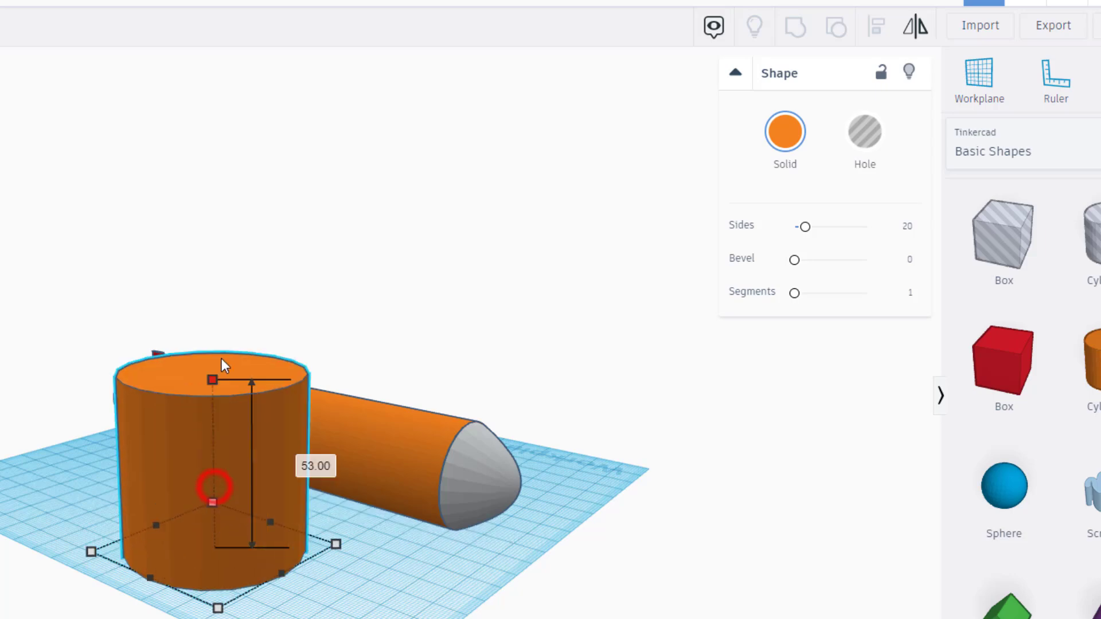
pyautogui.click(314, 456)
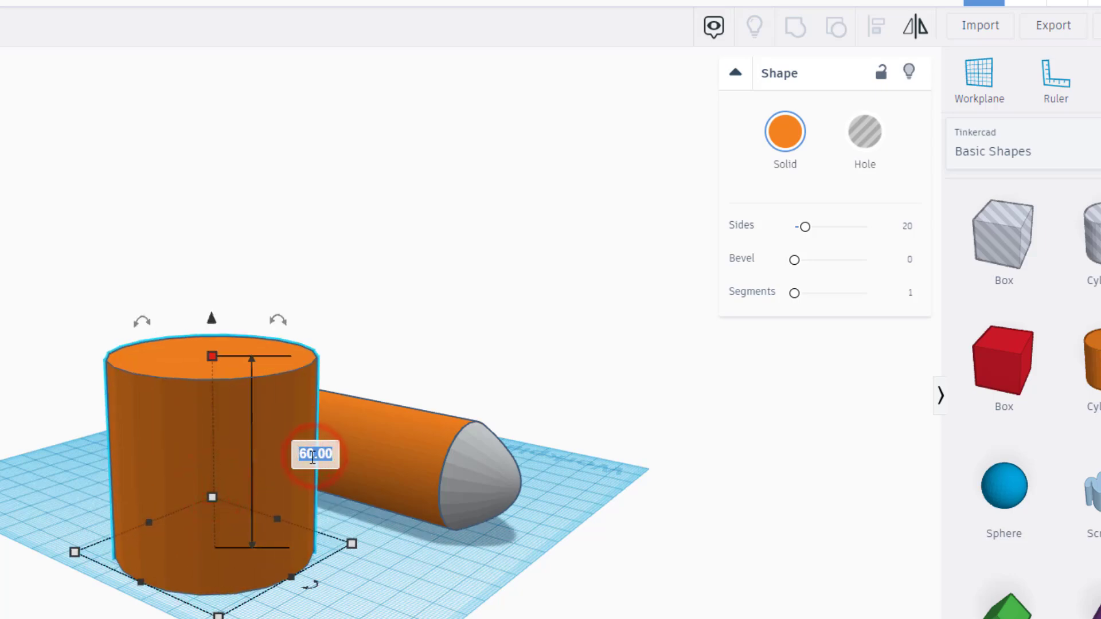
pyautogui.write('24')
pyautogui.press('Return')
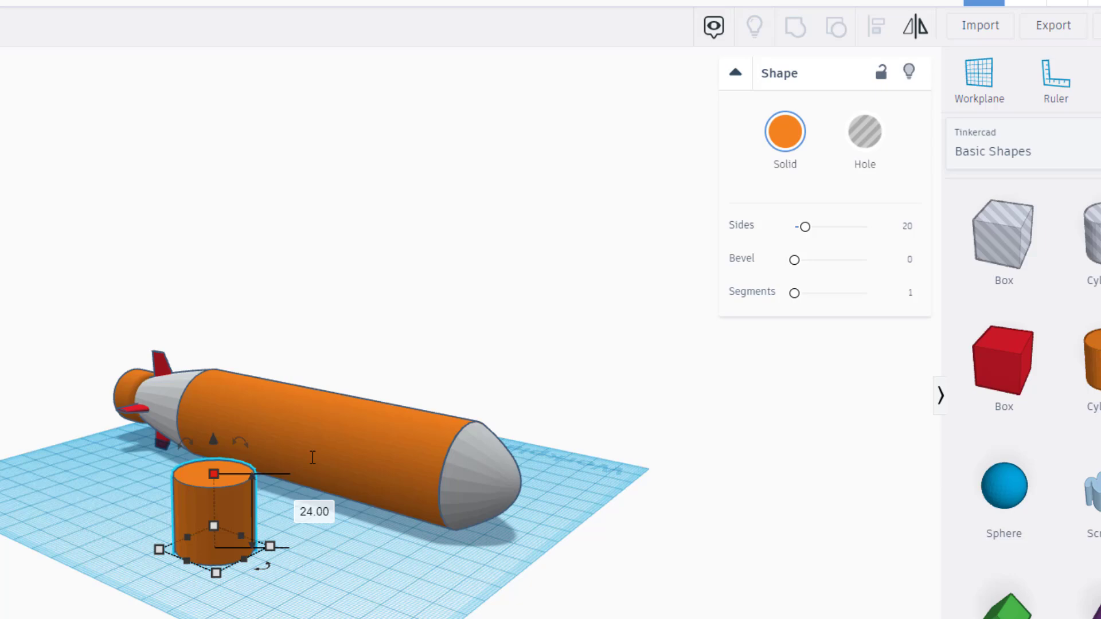
pyautogui.click(216, 573)
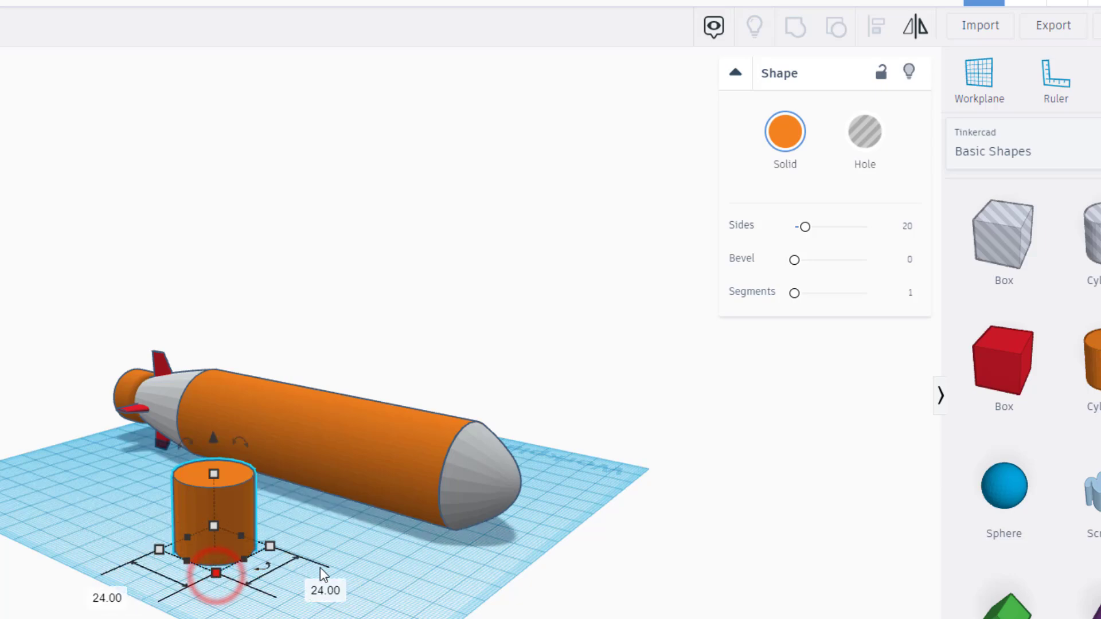
pyautogui.click(321, 590)
pyautogui.write('12')
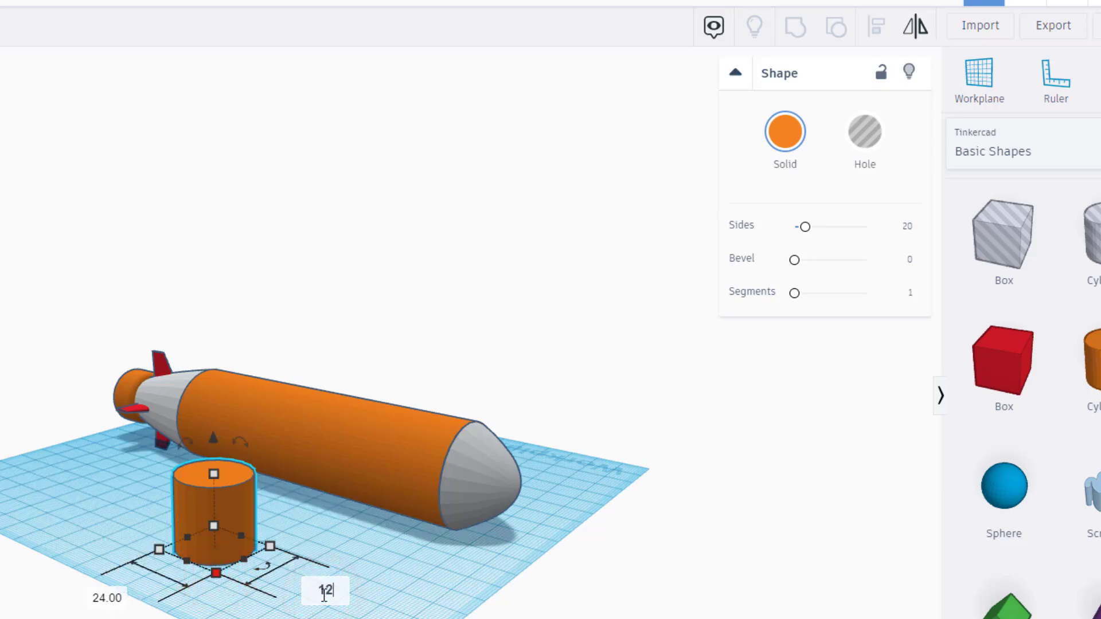
pyautogui.press('Return')
# - Give the cylinder 64 sides and a bevel of 2
pyautogui.moveTo(146, 565); pyautogui.dragTo(245, 589, button='right')
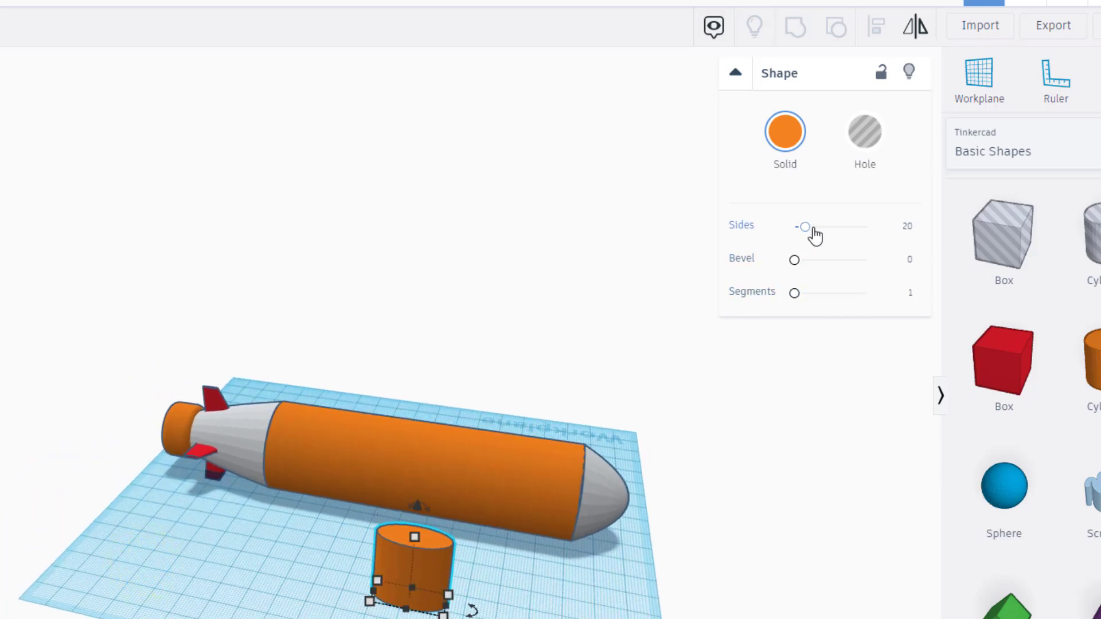
pyautogui.moveTo(799, 228); pyautogui.dragTo(881, 240)
pyautogui.click(909, 260)
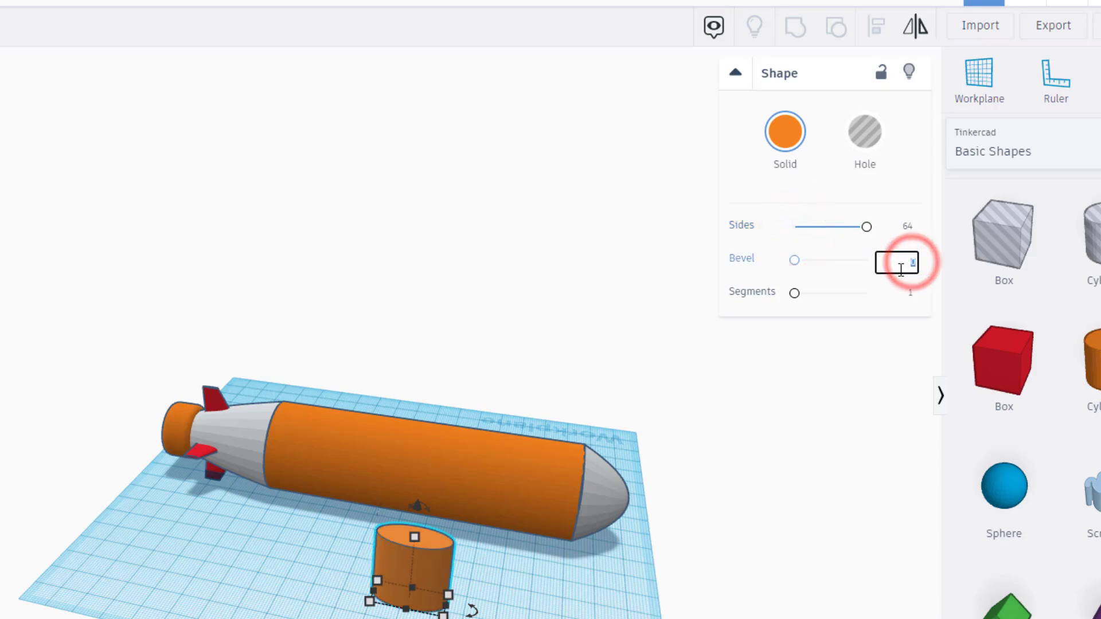
pyautogui.click(913, 291)
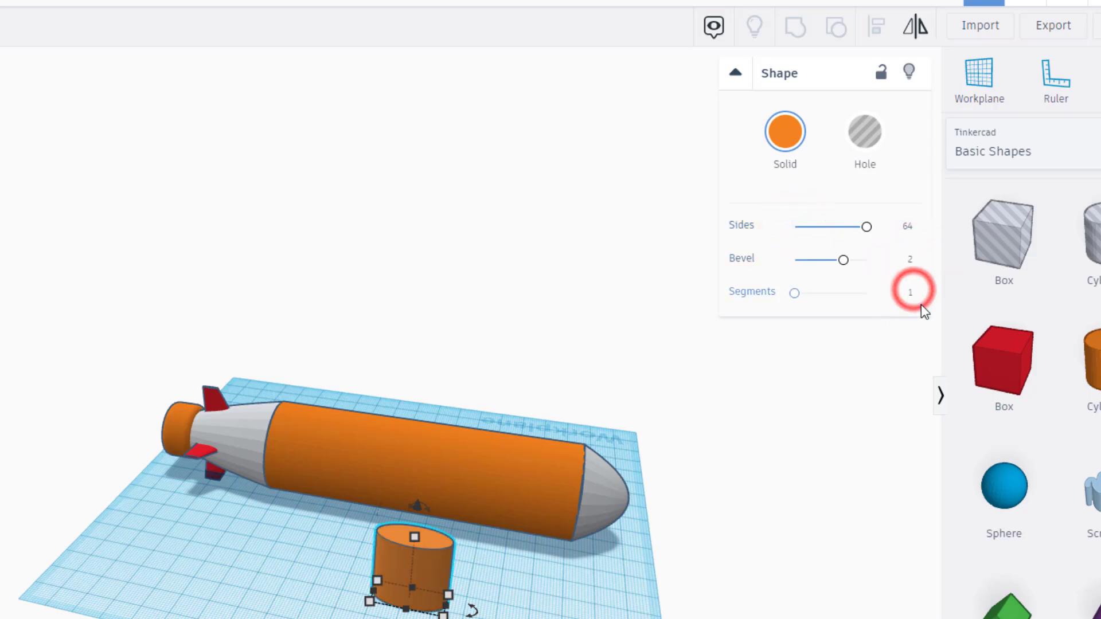
pyautogui.click(909, 293)
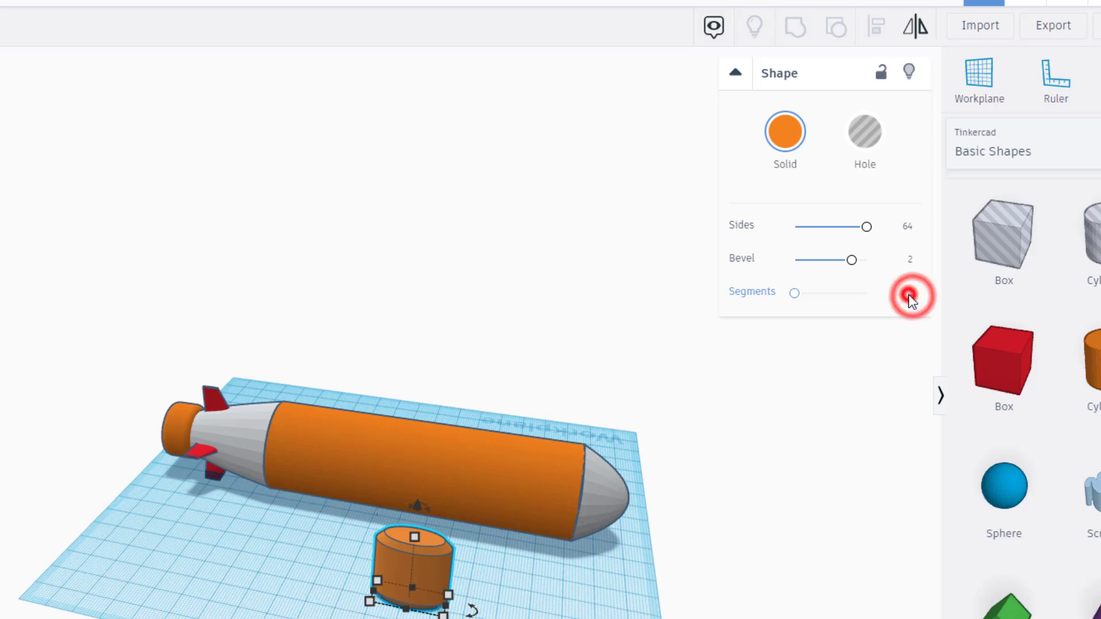
# - Set the cylinder to 10 segments and centre it on the hull with Align
pyautogui.write('10')
pyautogui.press('Return')
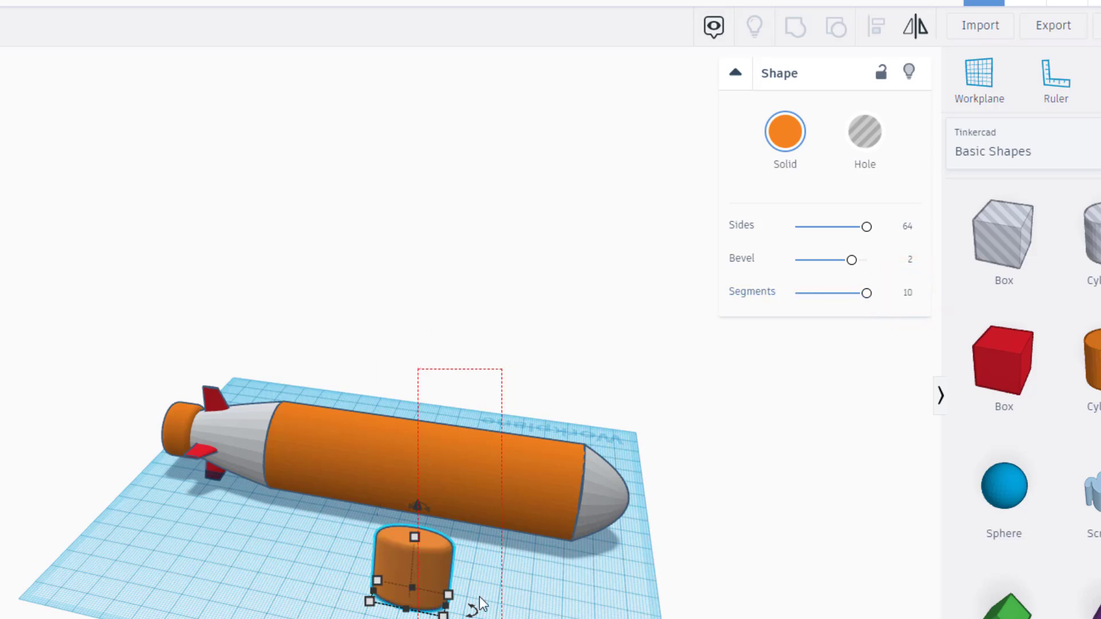
pyautogui.hotkey('ctrl', 'a')
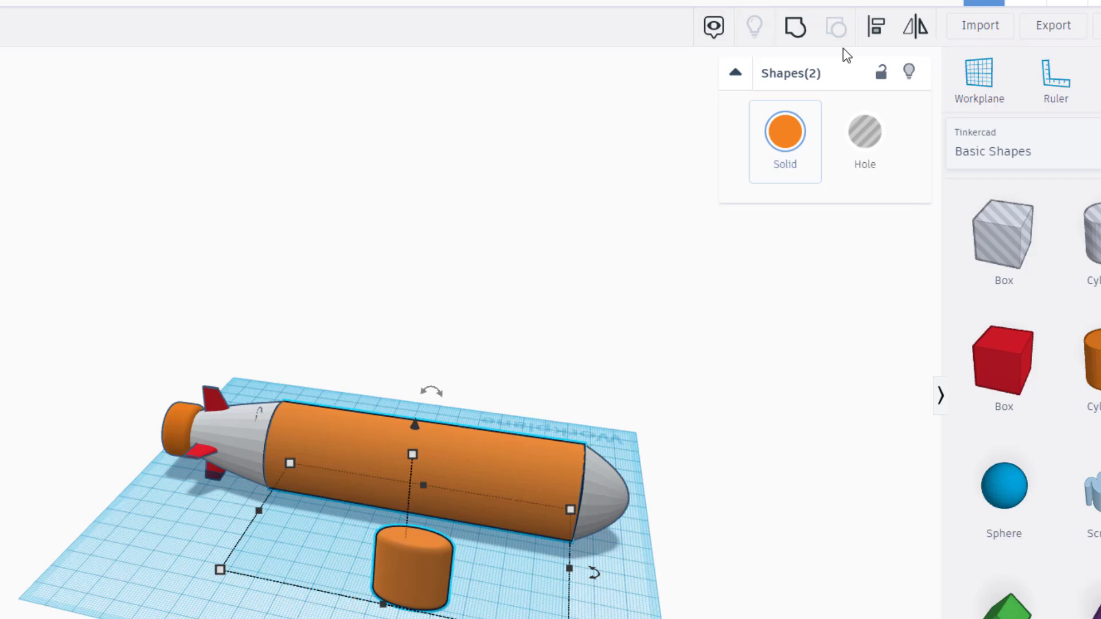
pyautogui.click(874, 26)
pyautogui.click(486, 450)
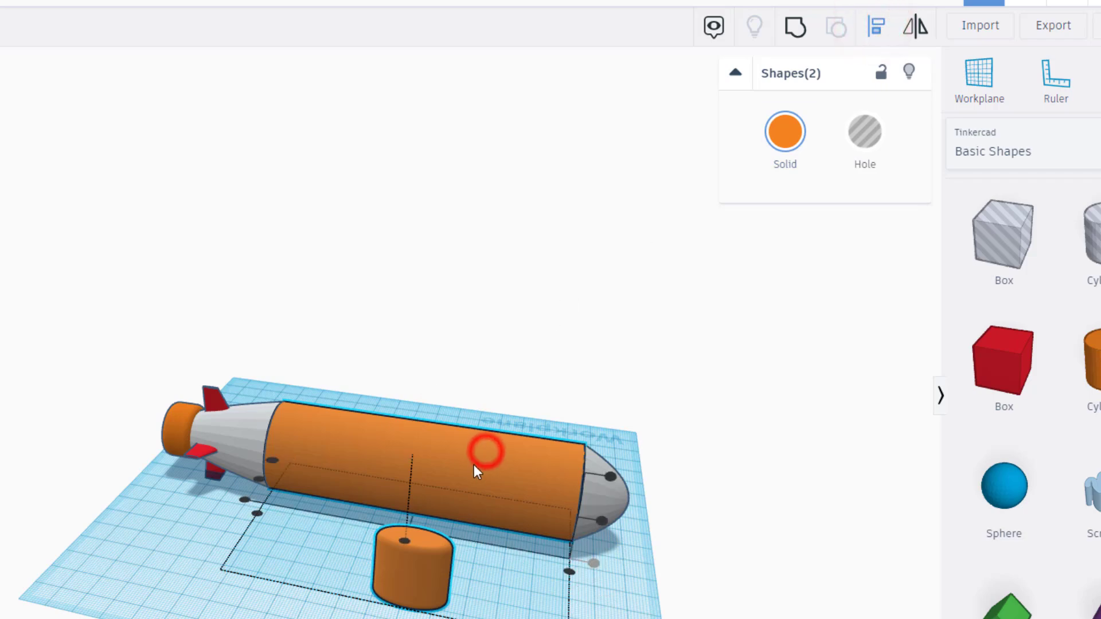
pyautogui.click(259, 482)
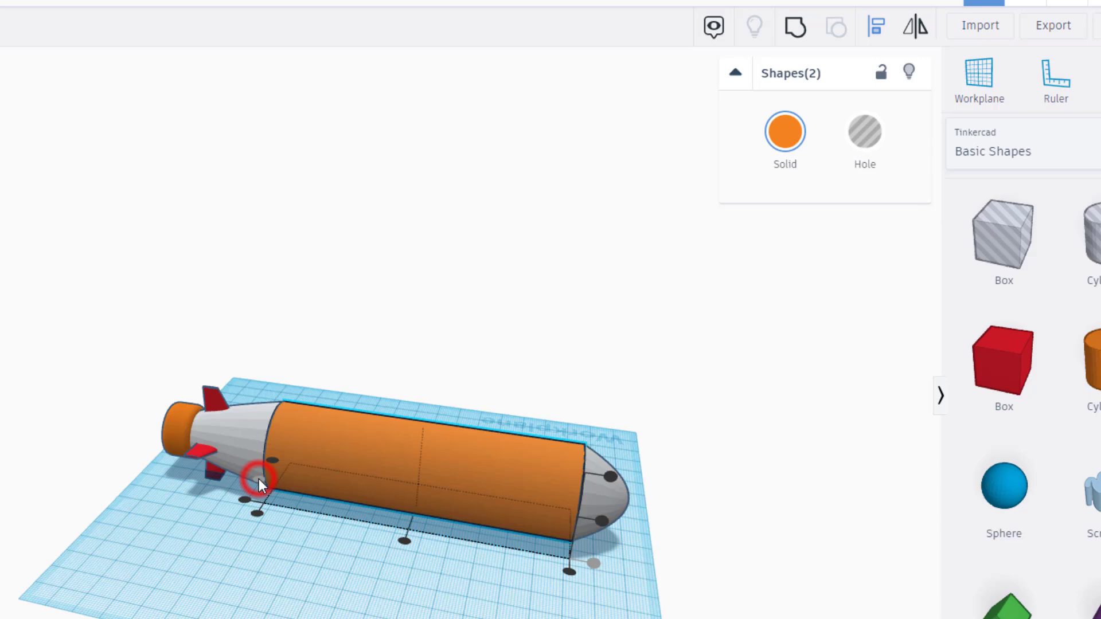
pyautogui.click(617, 479)
# - Raise the tower cylinder out of the hull and slide it along the hull
pyautogui.click(533, 390)
pyautogui.click(449, 435)
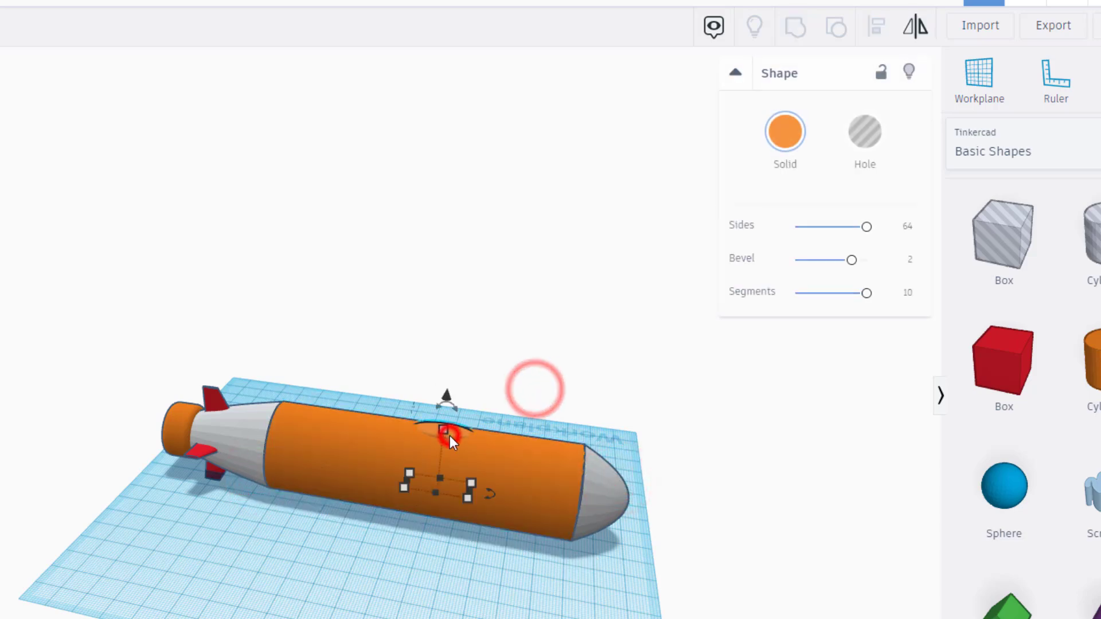
pyautogui.hotkey('ctrl', 'Up')
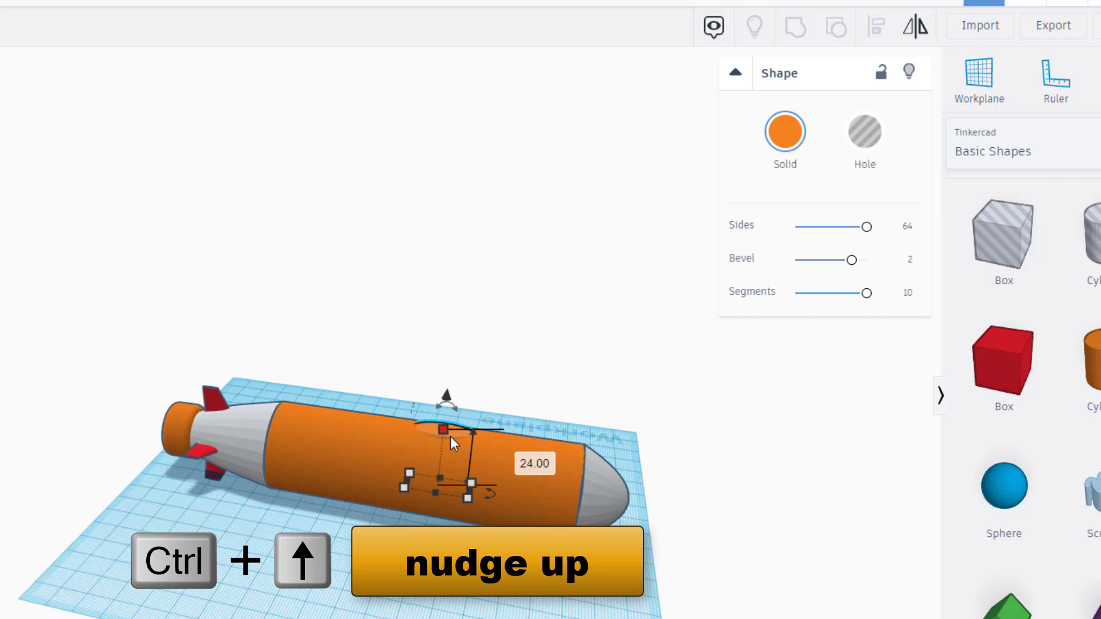
pyautogui.hotkey('ctrl', 'Up')
pyautogui.hotkey('ctrl', 'Up')
pyautogui.hotkey('ctrl', 'Up')
pyautogui.hotkey('ctrl', 'Up')
pyautogui.hotkey('ctrl', 'Up')
pyautogui.hotkey('ctrl', 'Up')
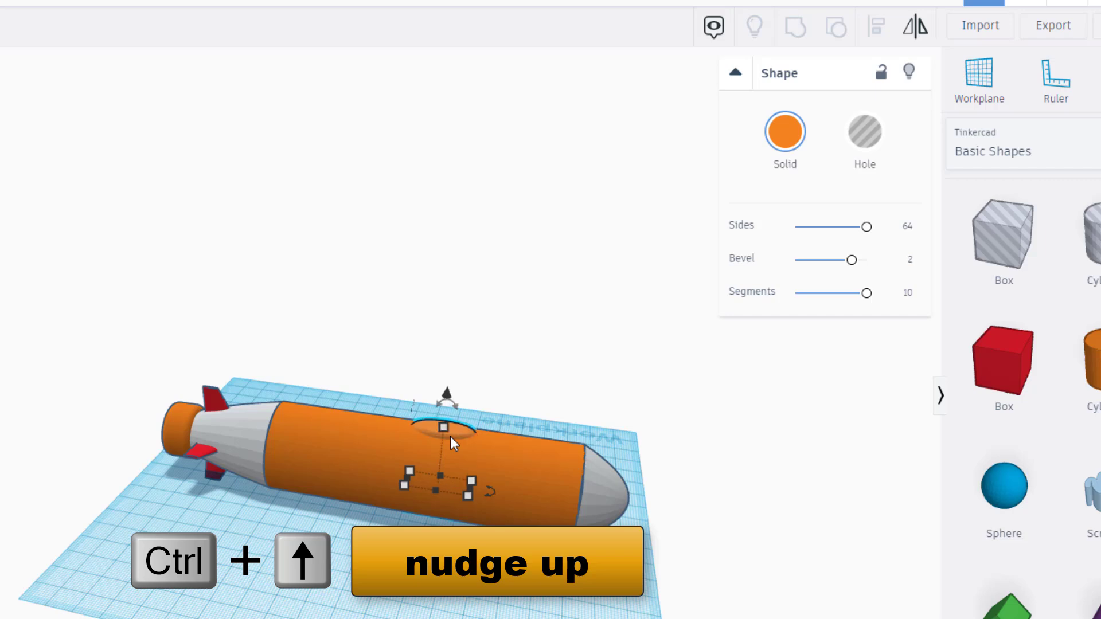
pyautogui.hotkey('ctrl', 'Up')
pyautogui.hotkey('ctrl', 'Up')
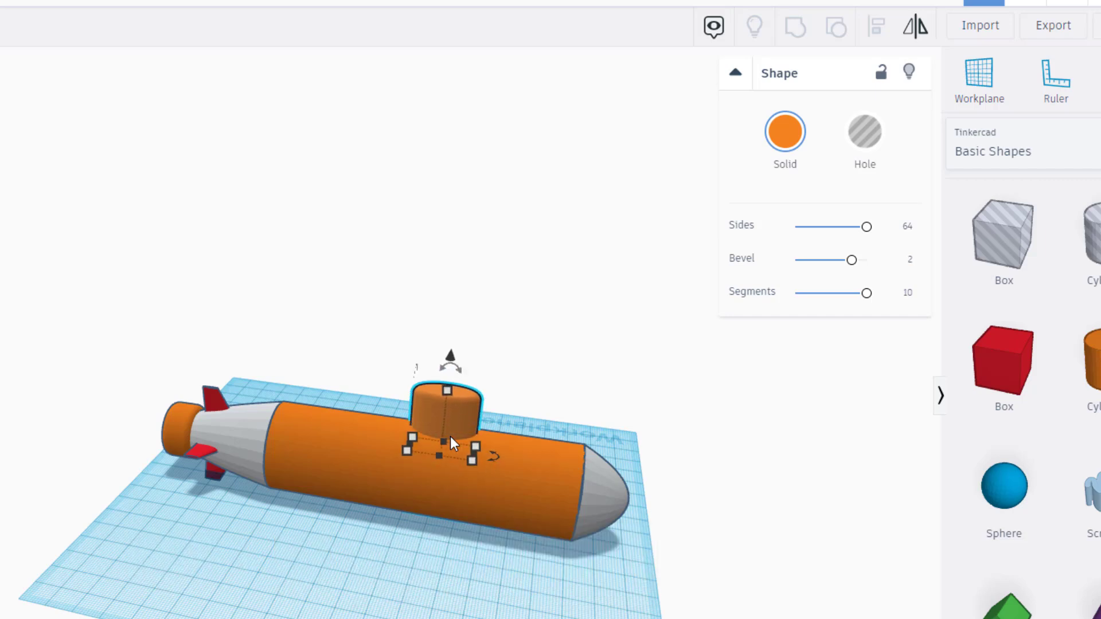
pyautogui.moveTo(462, 535); pyautogui.dragTo(408, 424, button='right')
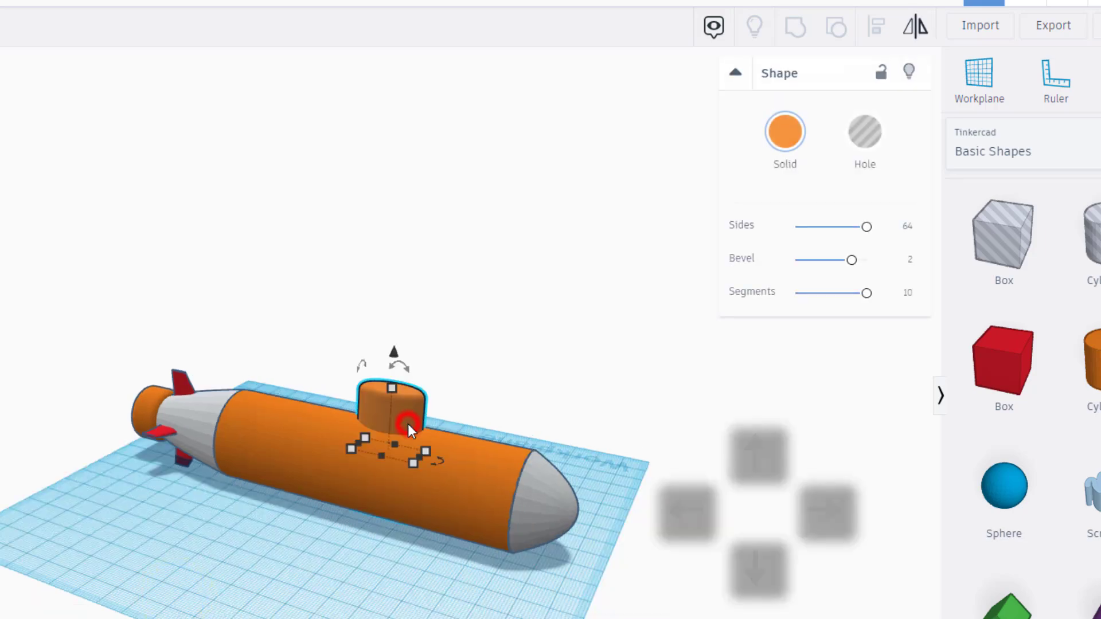
pyautogui.press('Right')
pyautogui.press('Right')
pyautogui.press('Right')
pyautogui.press('Right')
pyautogui.press('Right')
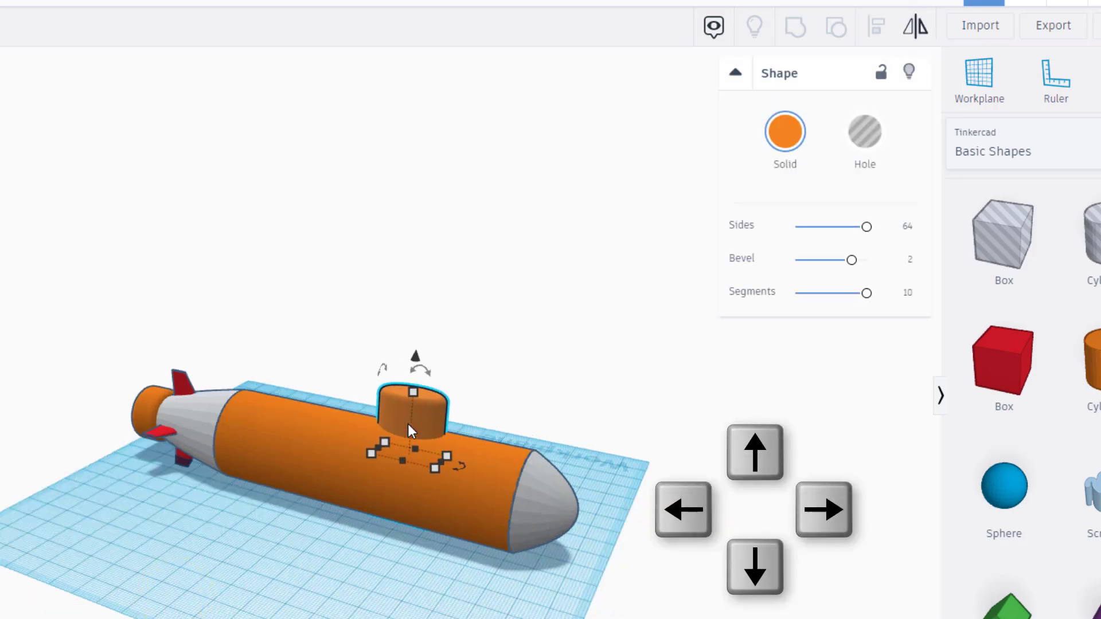
# - Duplicate the red tail fins and move the copies up onto the conning tower
pyautogui.click(161, 435)
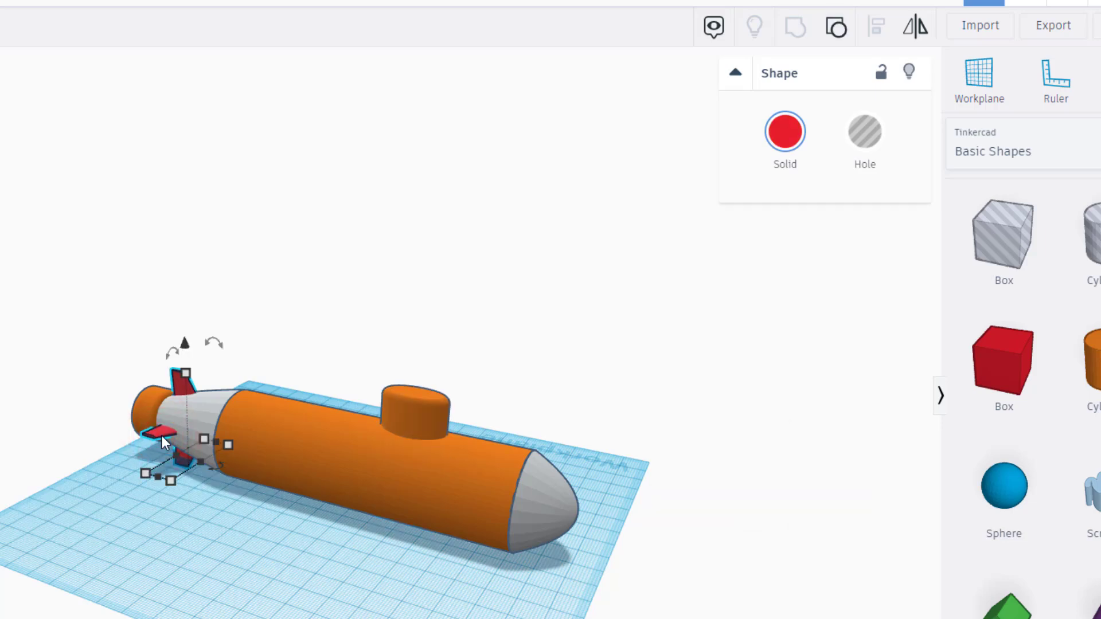
pyautogui.hotkey('ctrl', 'd')
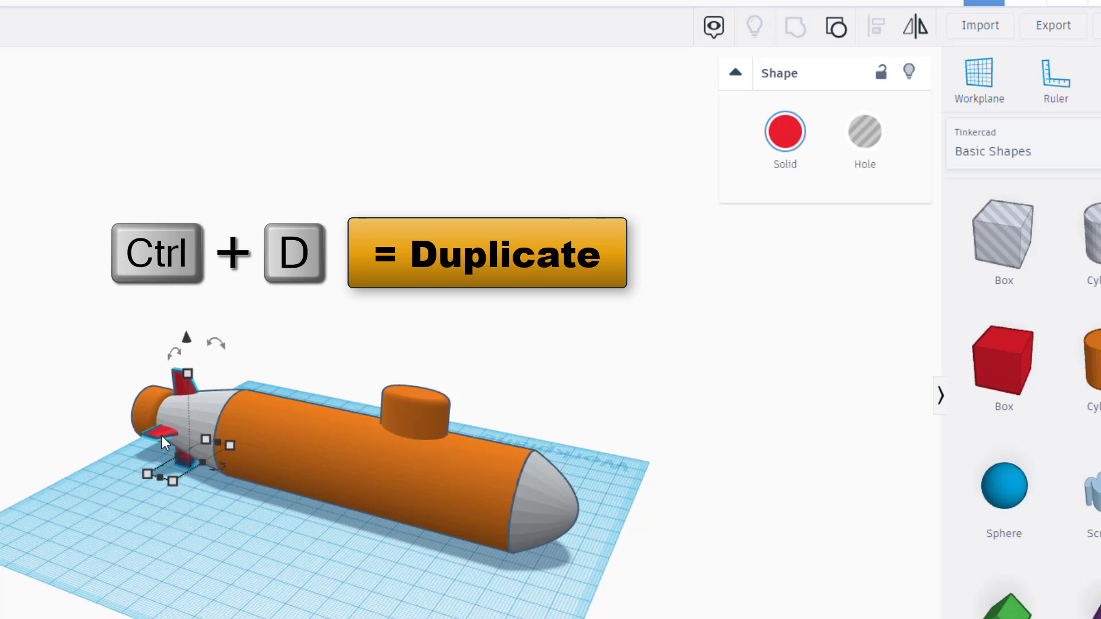
pyautogui.press('Right')
pyautogui.press('Right')
pyautogui.press('Right')
pyautogui.press('Right')
pyautogui.press('Right')
pyautogui.press('Right')
pyautogui.press('Right')
pyautogui.press('Right')
pyautogui.press('Right')
pyautogui.press('Right')
pyautogui.press('Right')
pyautogui.press('Right')
pyautogui.press('Right')
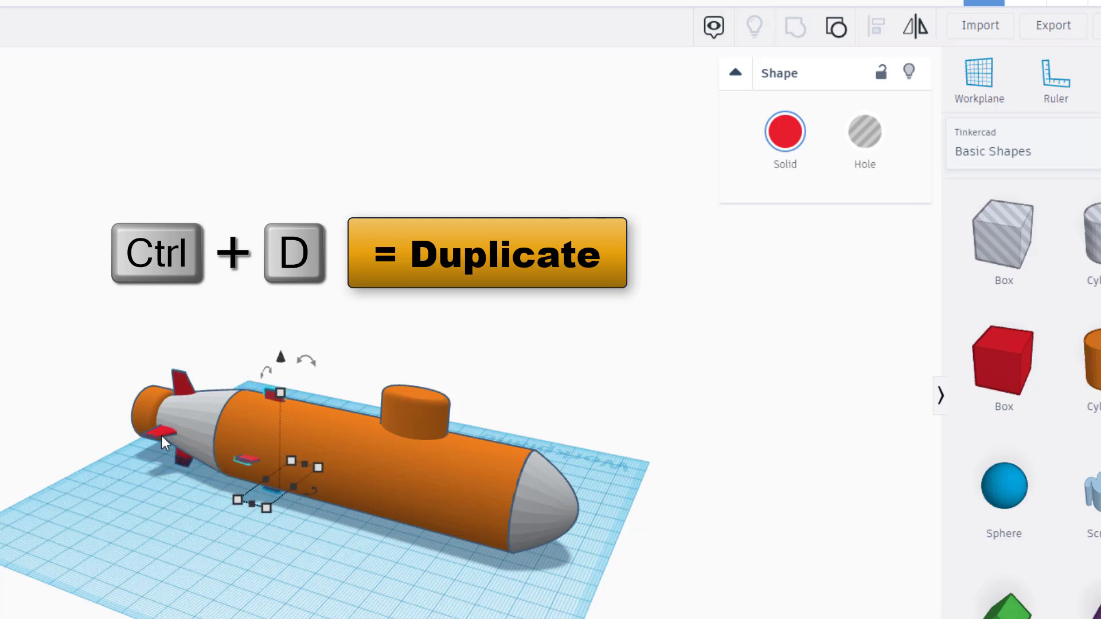
pyautogui.press('Right')
pyautogui.press('Right')
pyautogui.press('Right')
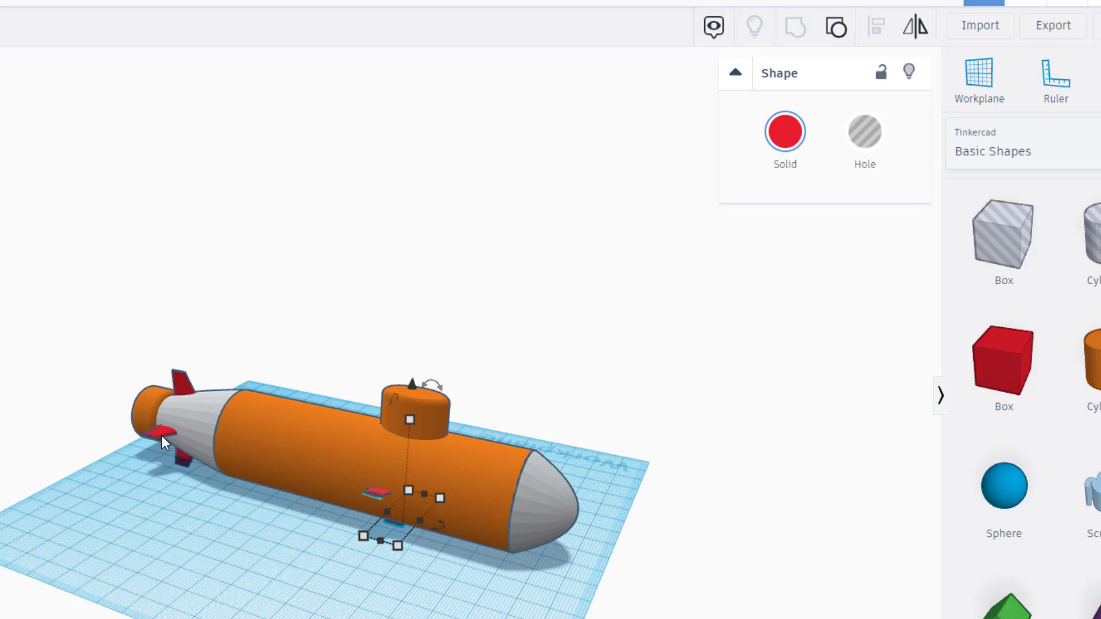
pyautogui.hotkey('ctrl', 'Up')
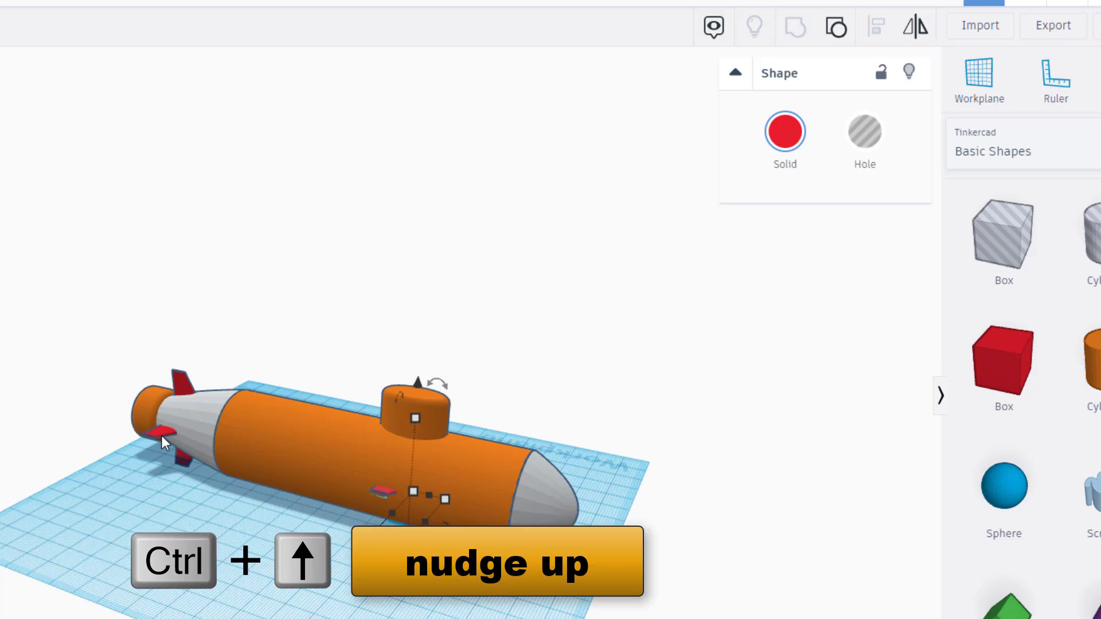
pyautogui.hotkey('ctrl', 'Up')
pyautogui.hotkey('ctrl', 'Up')
pyautogui.hotkey('ctrl', 'Up')
pyautogui.hotkey('ctrl', 'Up')
pyautogui.hotkey('ctrl', 'Up')
pyautogui.hotkey('ctrl', 'Up')
pyautogui.hotkey('ctrl', 'Up')
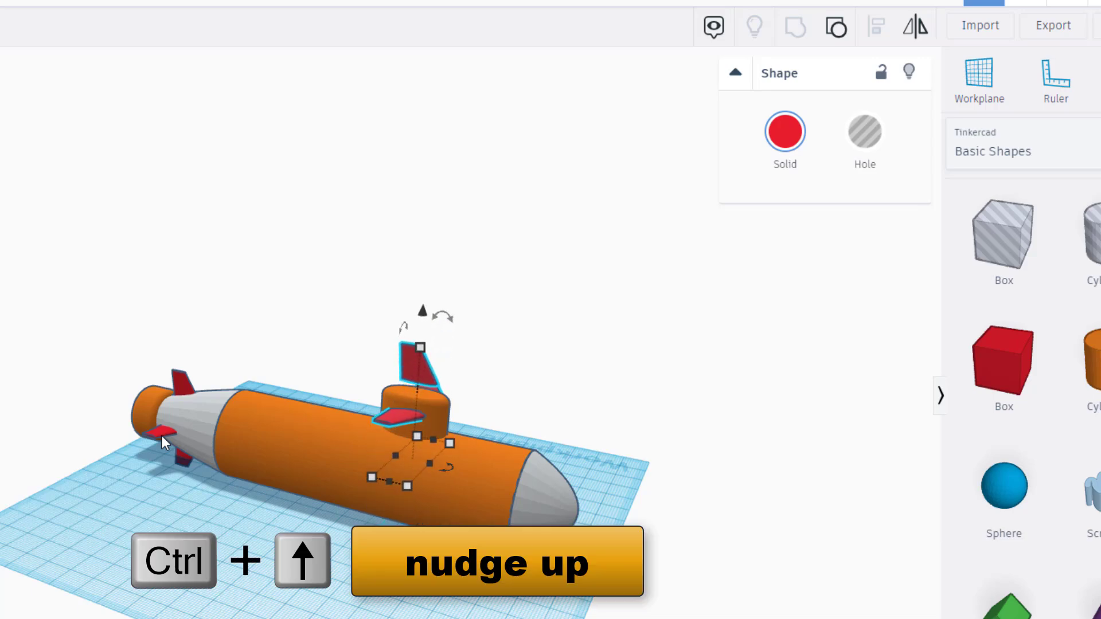
pyautogui.click(261, 561)
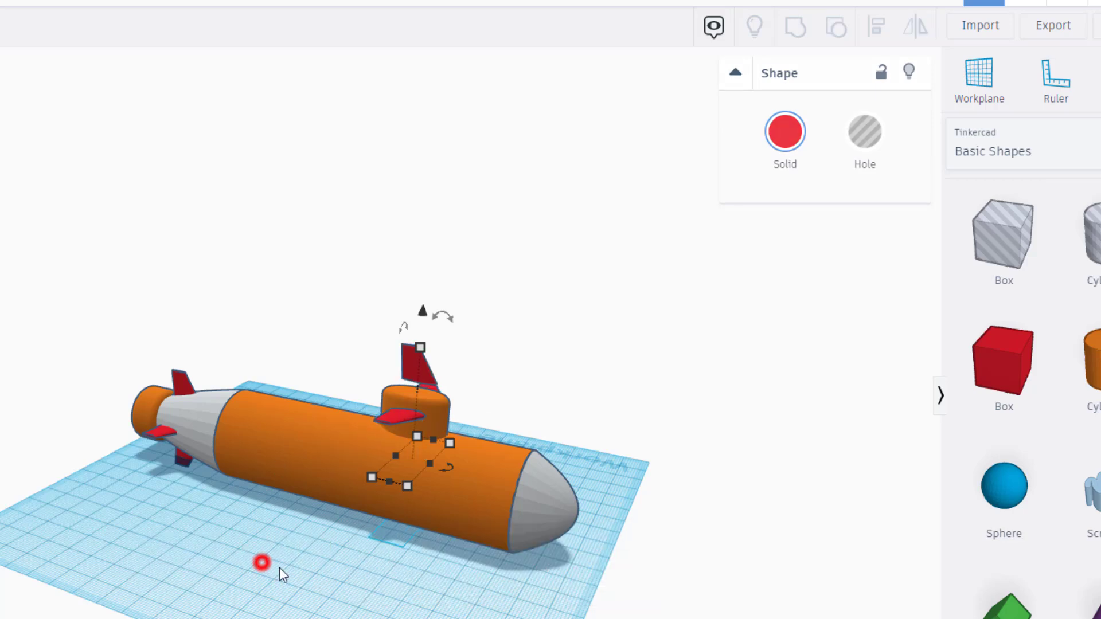
pyautogui.moveTo(280, 574); pyautogui.dragTo(340, 486, button='right')
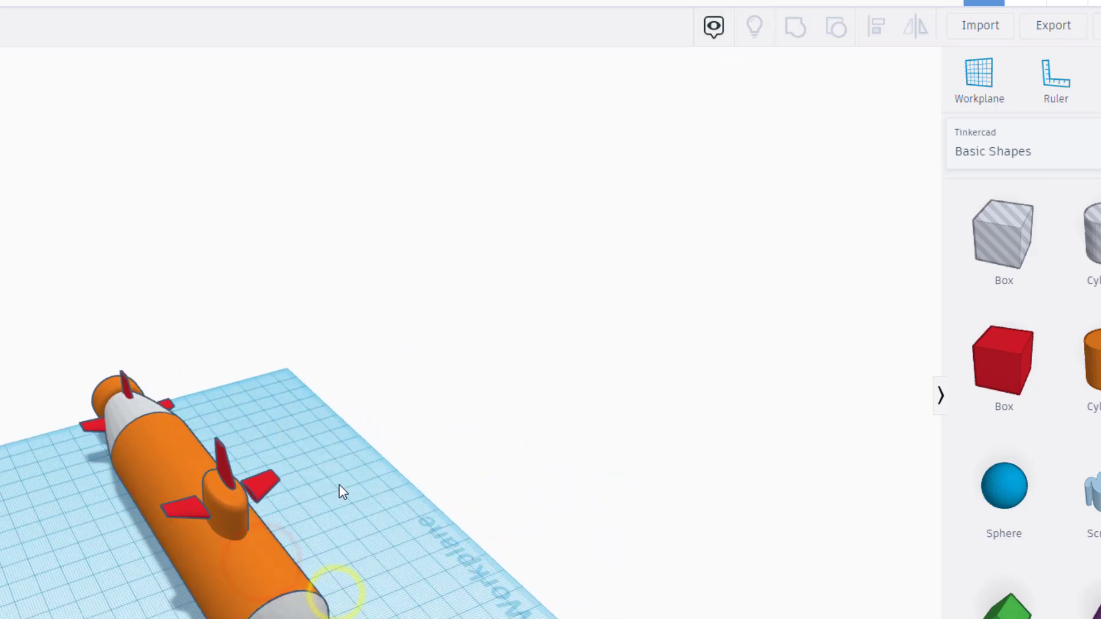
# - Group the duplicated fins on the tower into one shape
pyautogui.click(222, 466)
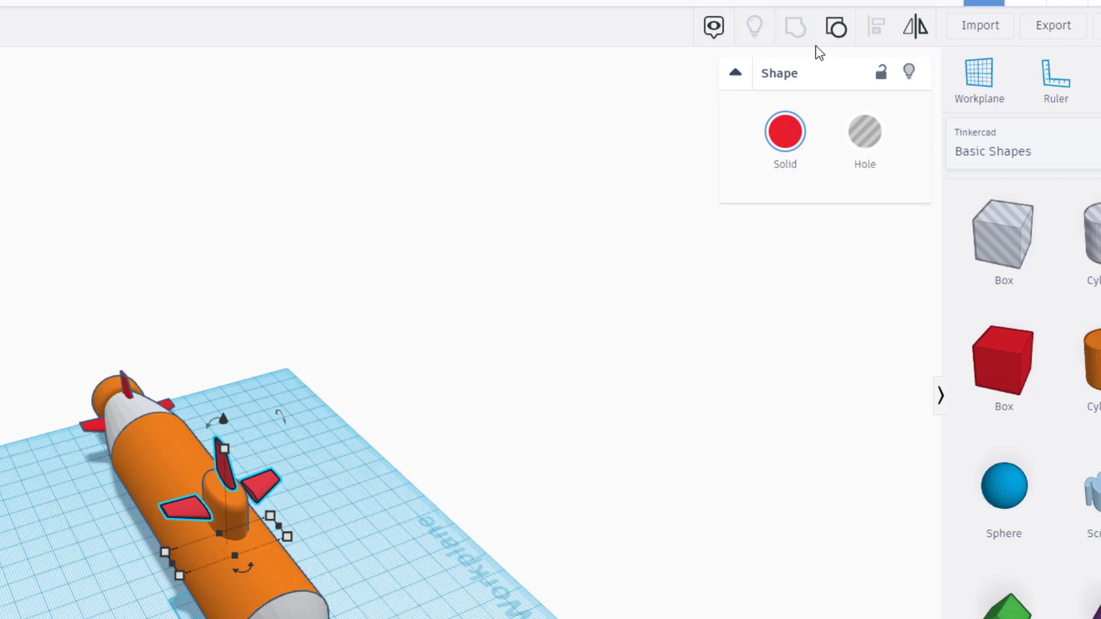
pyautogui.click(830, 31)
pyautogui.click(374, 531)
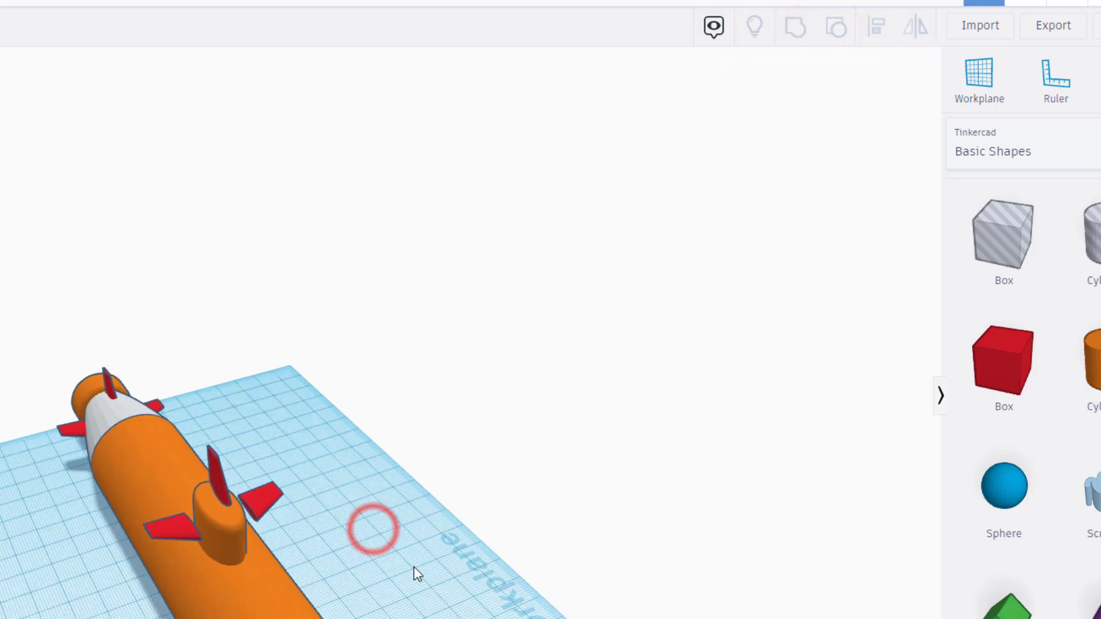
pyautogui.moveTo(416, 573); pyautogui.dragTo(321, 507, button='right')
# - Hide the hull, the tower cylinder and the lower and vertical tower fins
pyautogui.click(246, 605)
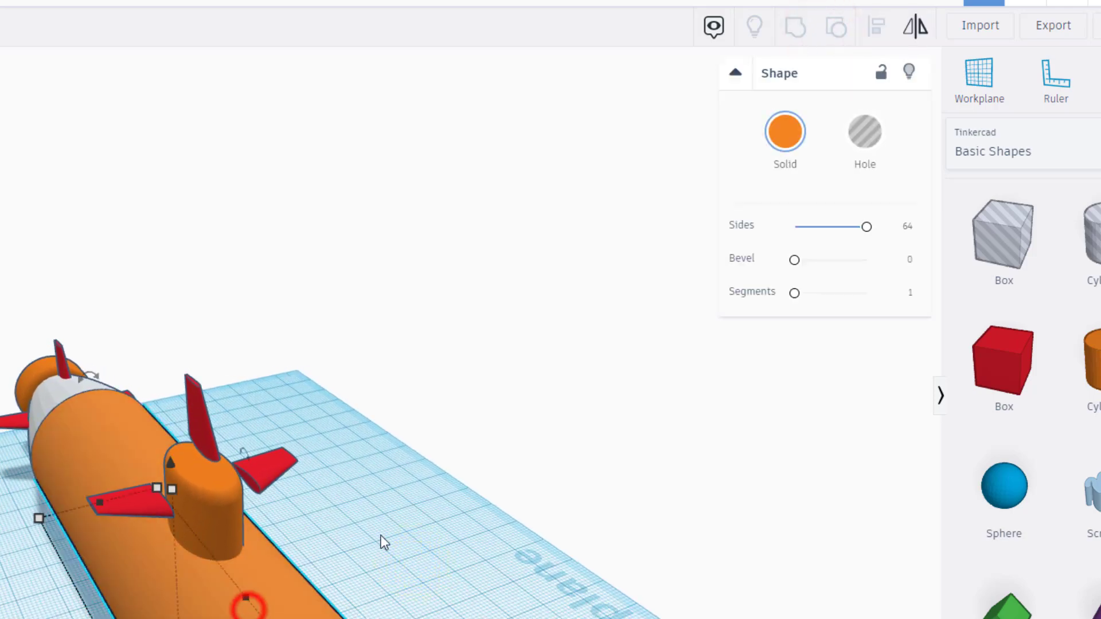
pyautogui.click(909, 72)
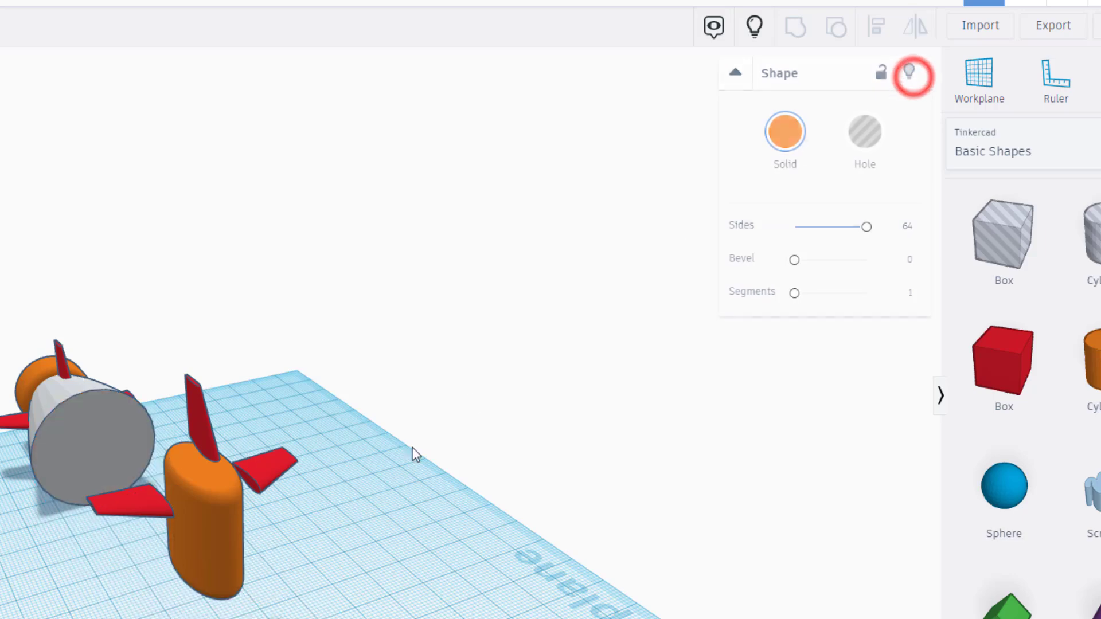
pyautogui.click(239, 545)
pyautogui.click(908, 71)
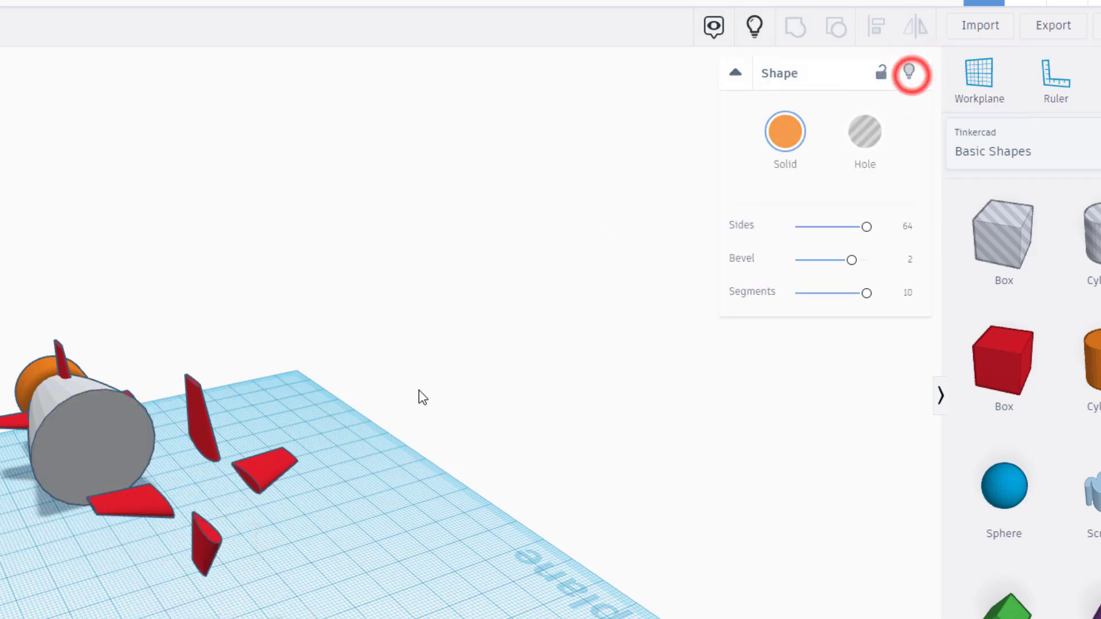
pyautogui.click(203, 532)
pyautogui.hotkey('ctrl', 'shift', 'h')
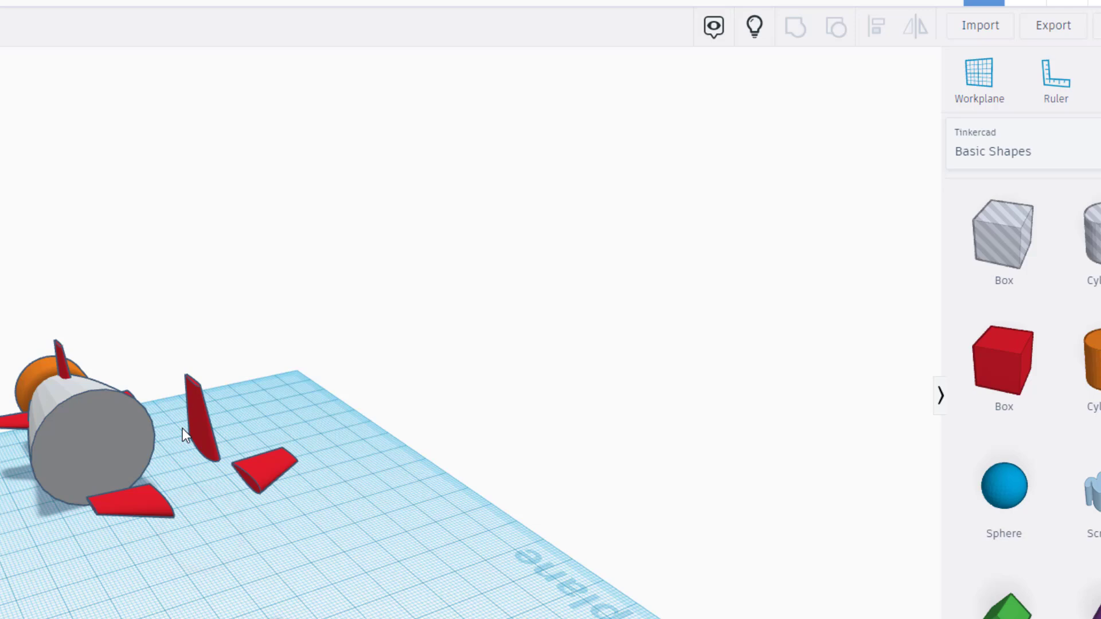
pyautogui.click(197, 435)
pyautogui.hotkey('ctrl', 'shift', 'h')
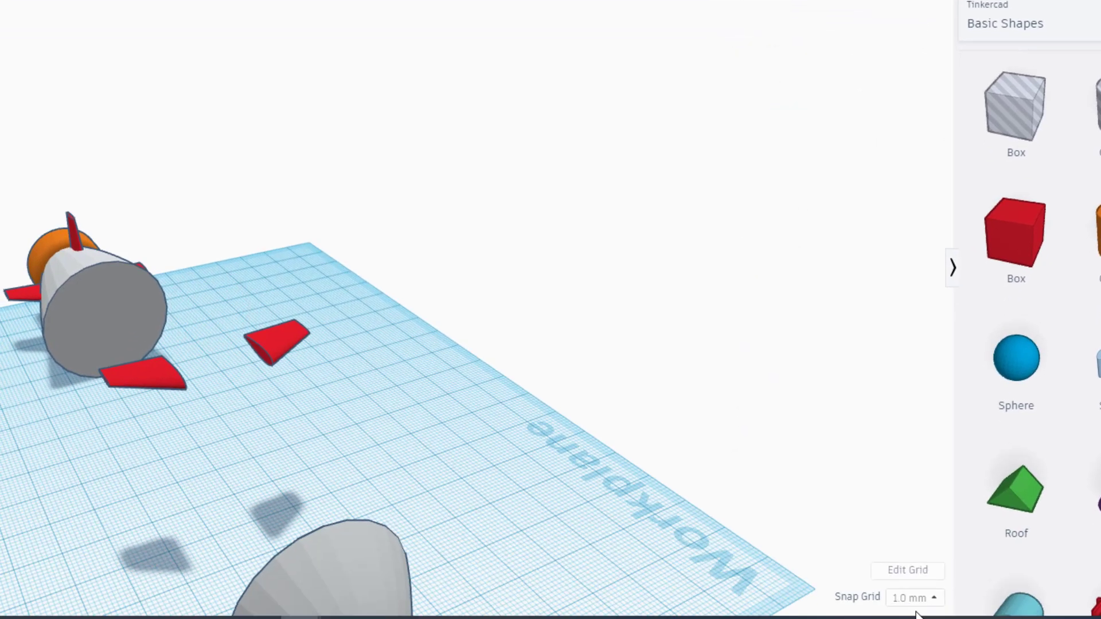
# - Set the snap grid to 5.0 mm, line up the two red side fins, and group them
pyautogui.click(915, 595)
pyautogui.click(903, 553)
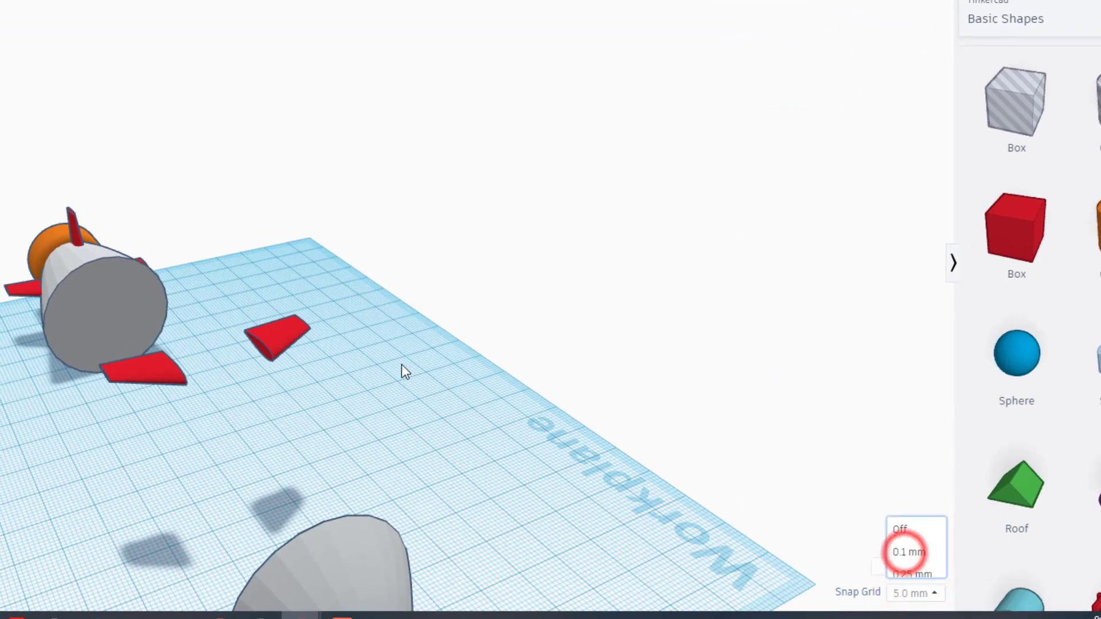
pyautogui.click(279, 342)
pyautogui.moveTo(278, 342); pyautogui.dragTo(253, 343)
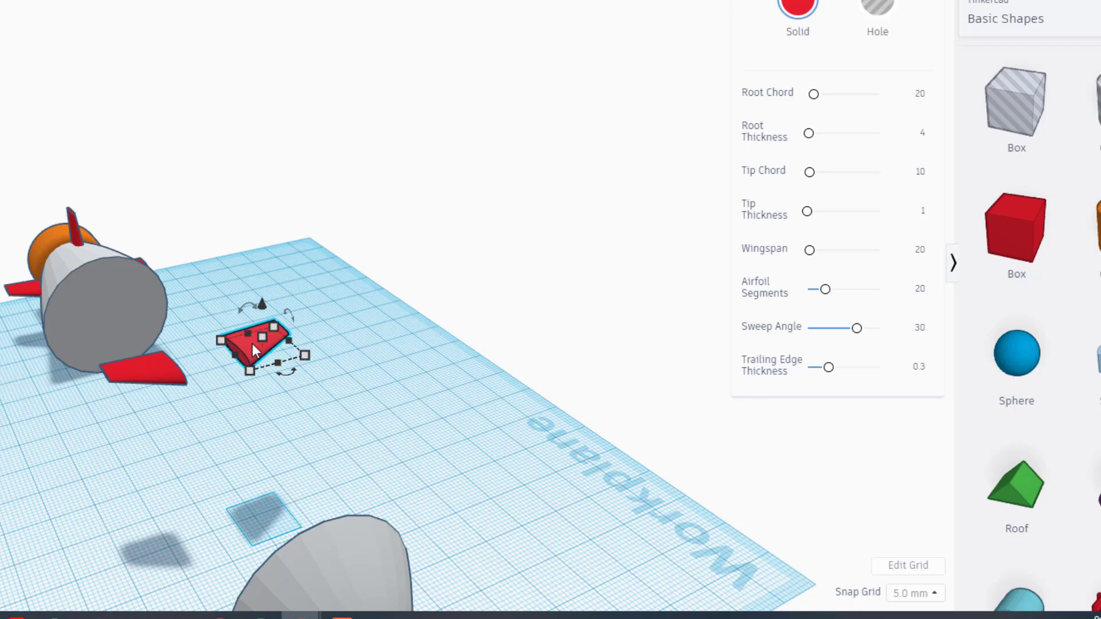
pyautogui.click(141, 377)
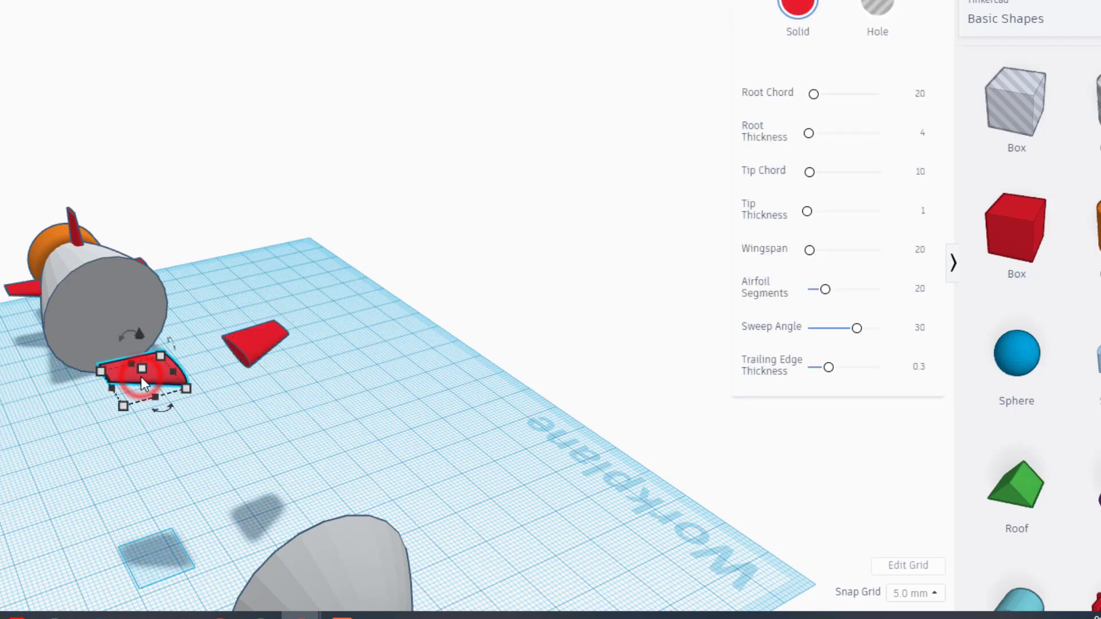
pyautogui.press('Right')
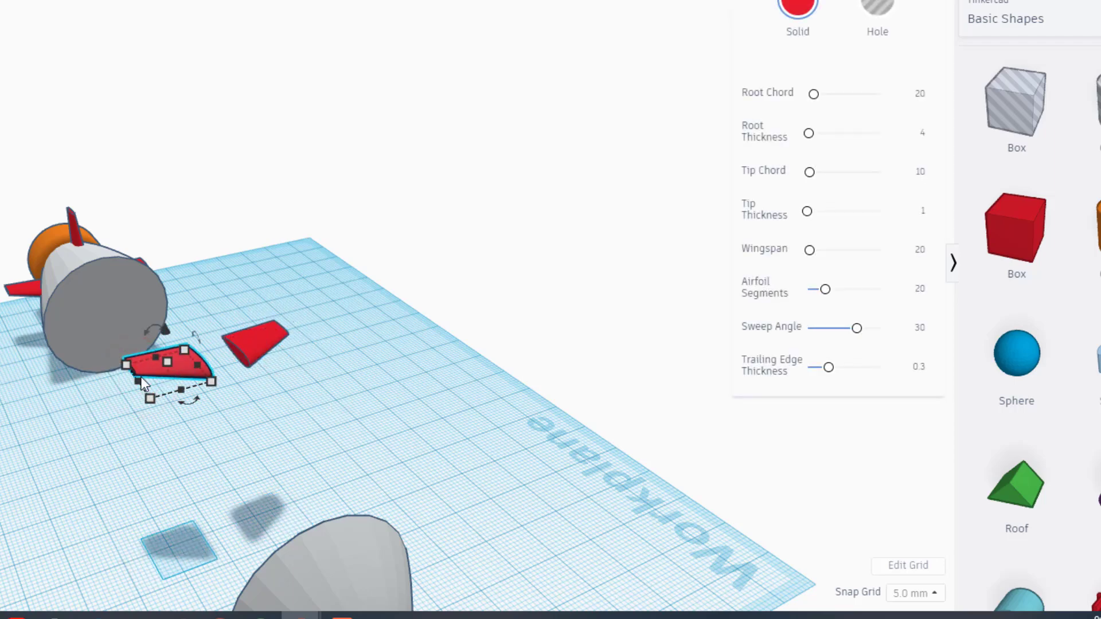
pyautogui.click(396, 370)
pyautogui.moveTo(317, 386); pyautogui.dragTo(289, 344)
pyautogui.click(802, 60)
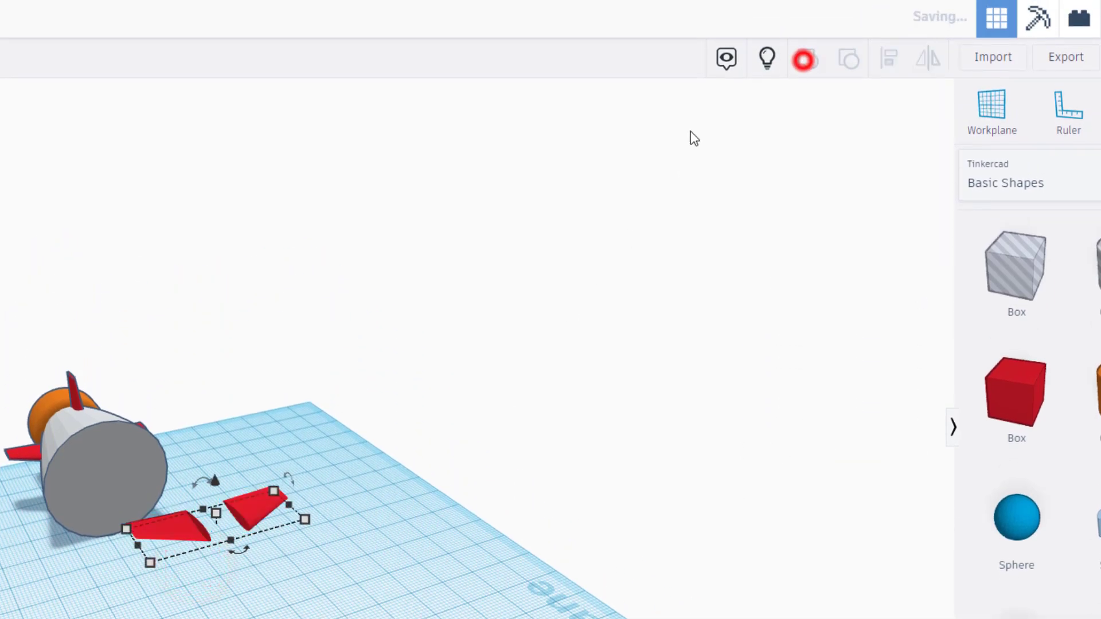
# - Show all hidden submarine parts and select the red tower fin
pyautogui.click(767, 57)
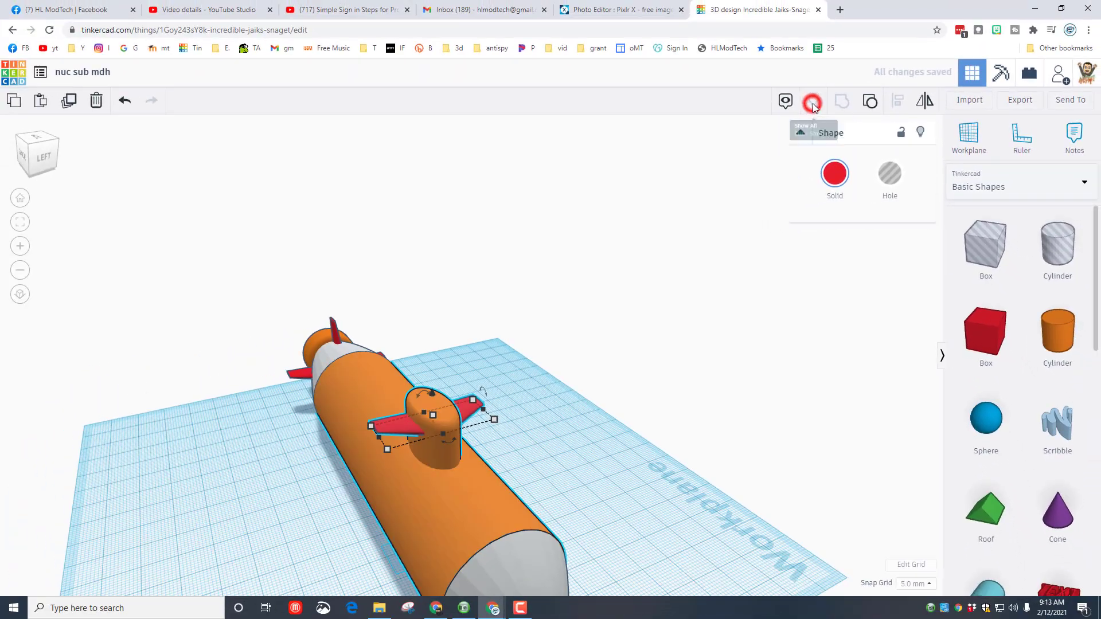
pyautogui.moveTo(639, 399); pyautogui.dragTo(668, 399, button='right')
pyautogui.click(690, 409)
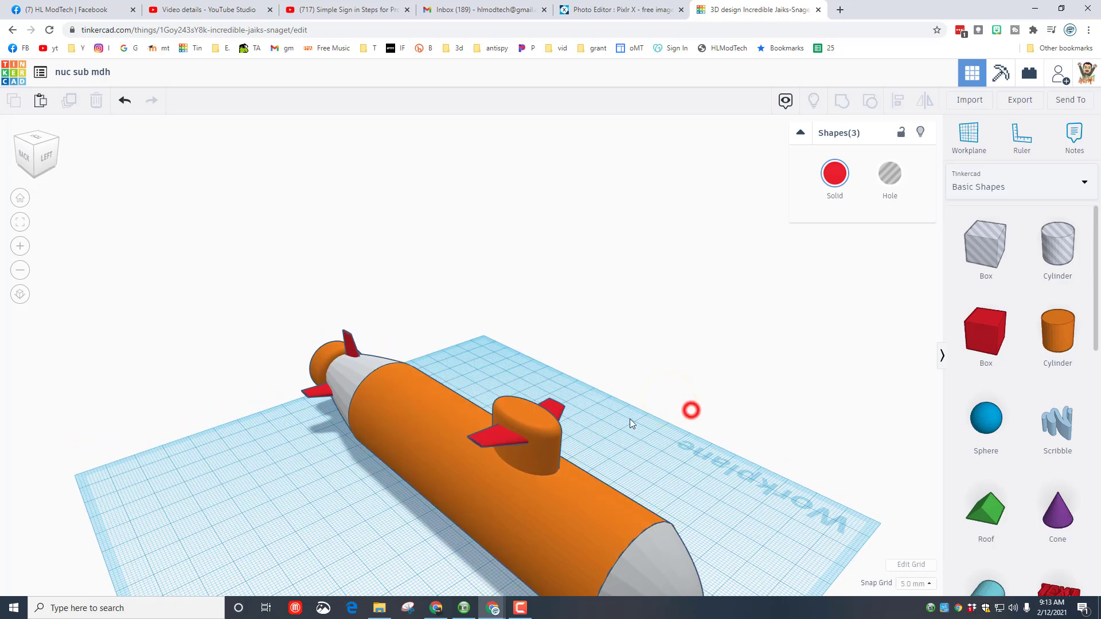
pyautogui.click(514, 436)
pyautogui.click(512, 432)
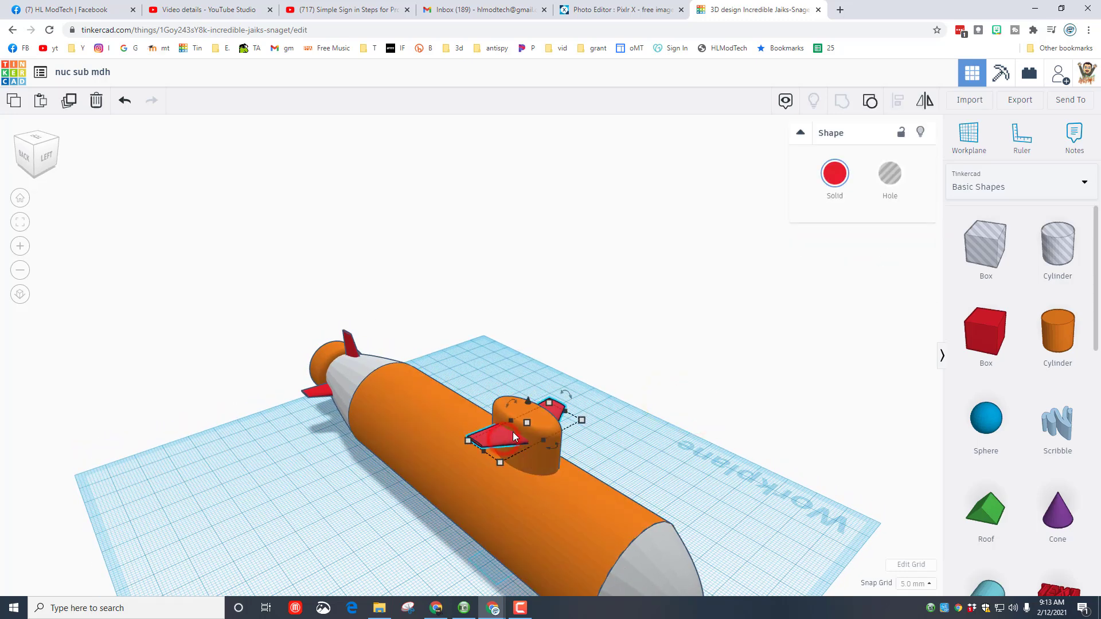
# - Set the snap grid to 1.0 mm and zoom in on the tower fin
pyautogui.click(915, 583)
pyautogui.click(911, 528)
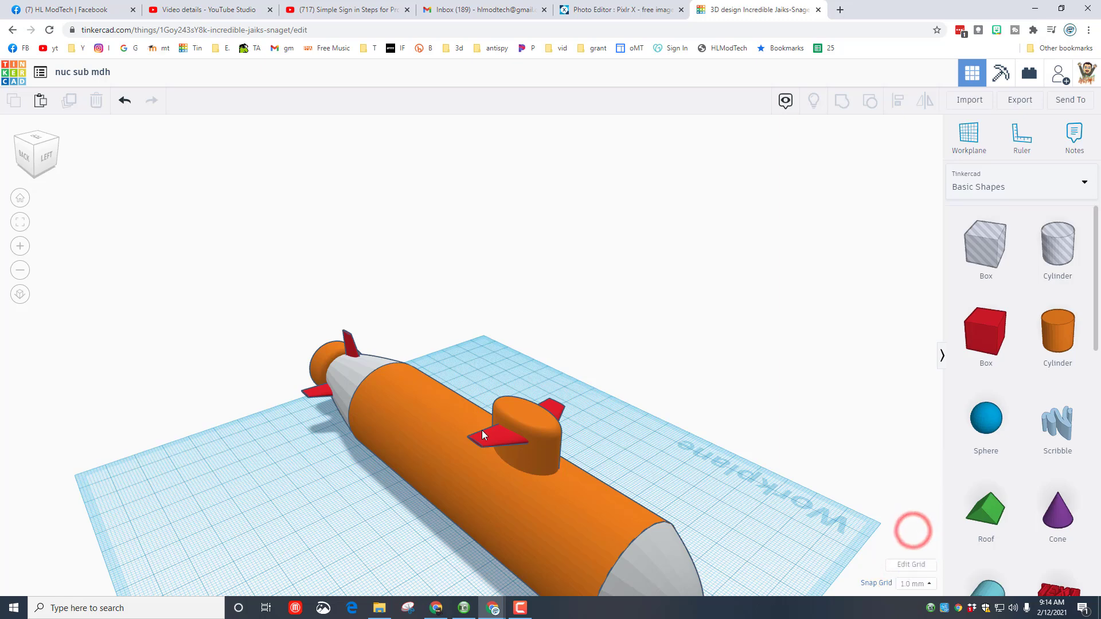
pyautogui.click(510, 431)
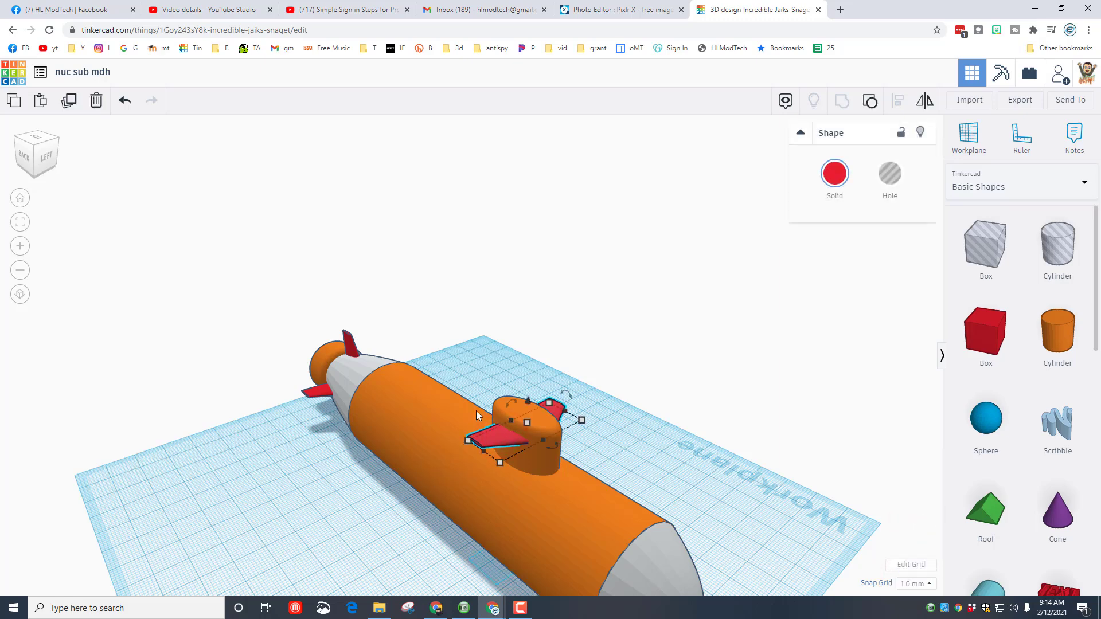
pyautogui.click(22, 227)
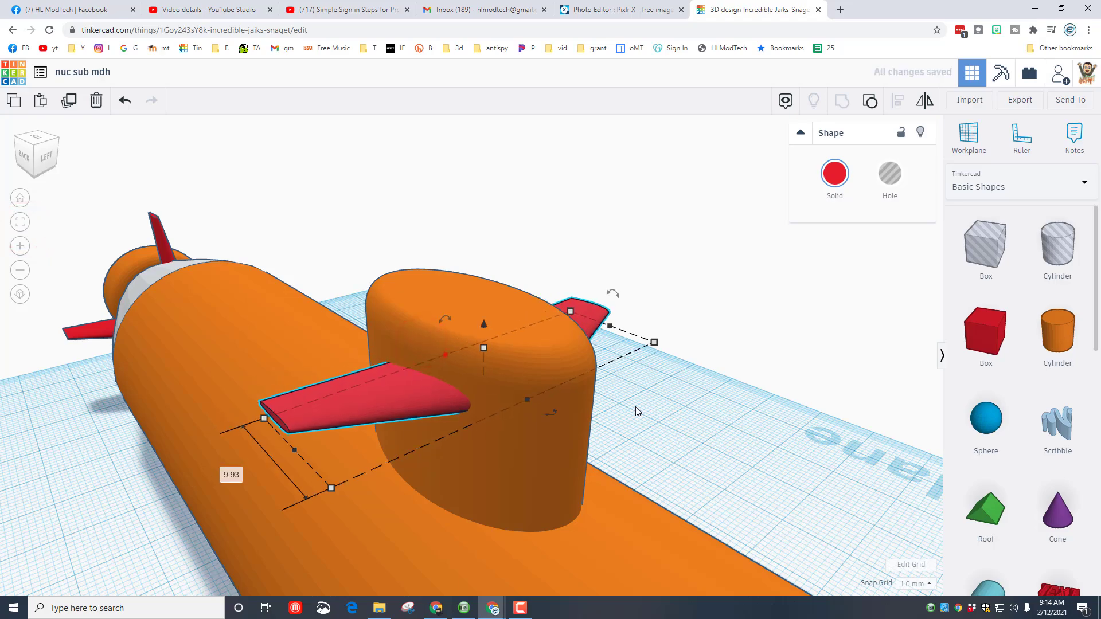
pyautogui.moveTo(635, 406); pyautogui.dragTo(539, 391, button='right')
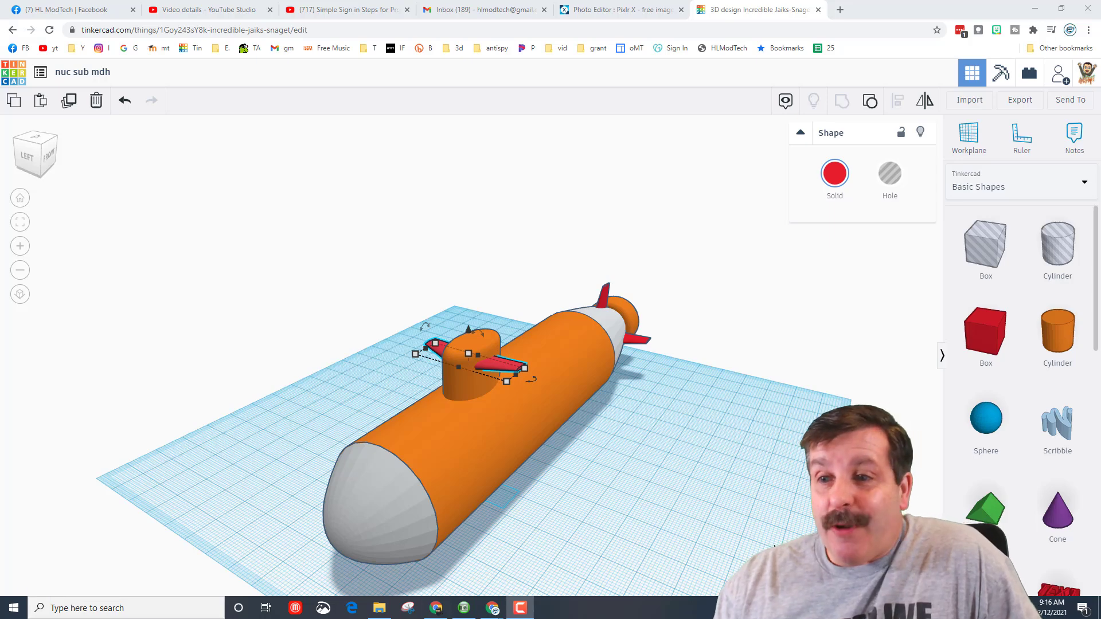
# - Select all eight submarine shapes and apply the dark grey solid colour preset
pyautogui.moveTo(717, 481); pyautogui.dragTo(591, 488, button='right')
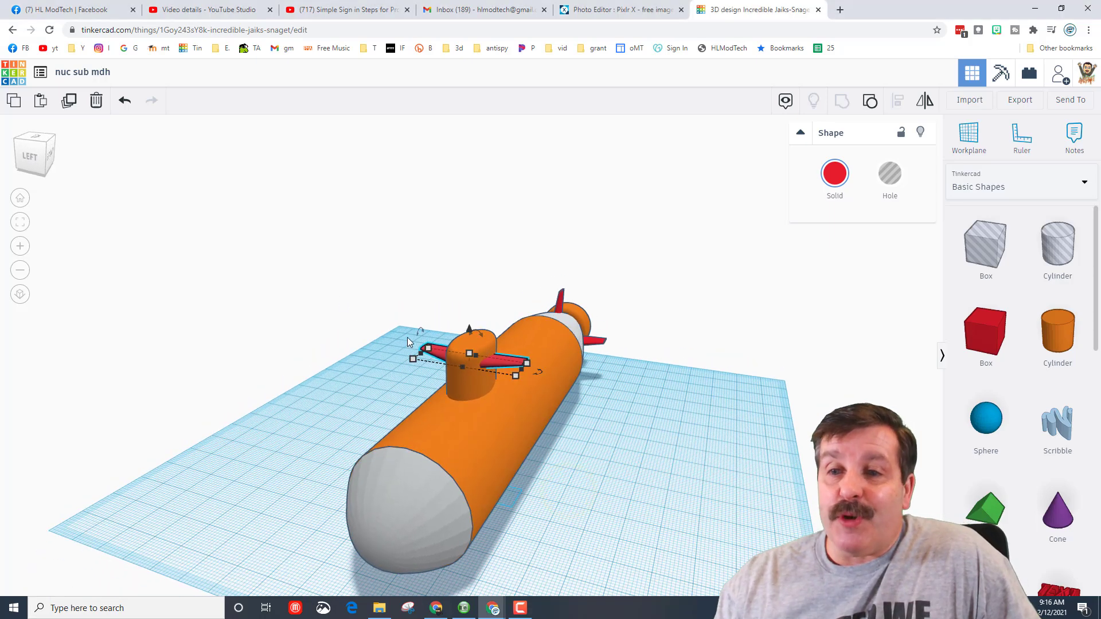
pyautogui.moveTo(314, 228); pyautogui.dragTo(720, 576)
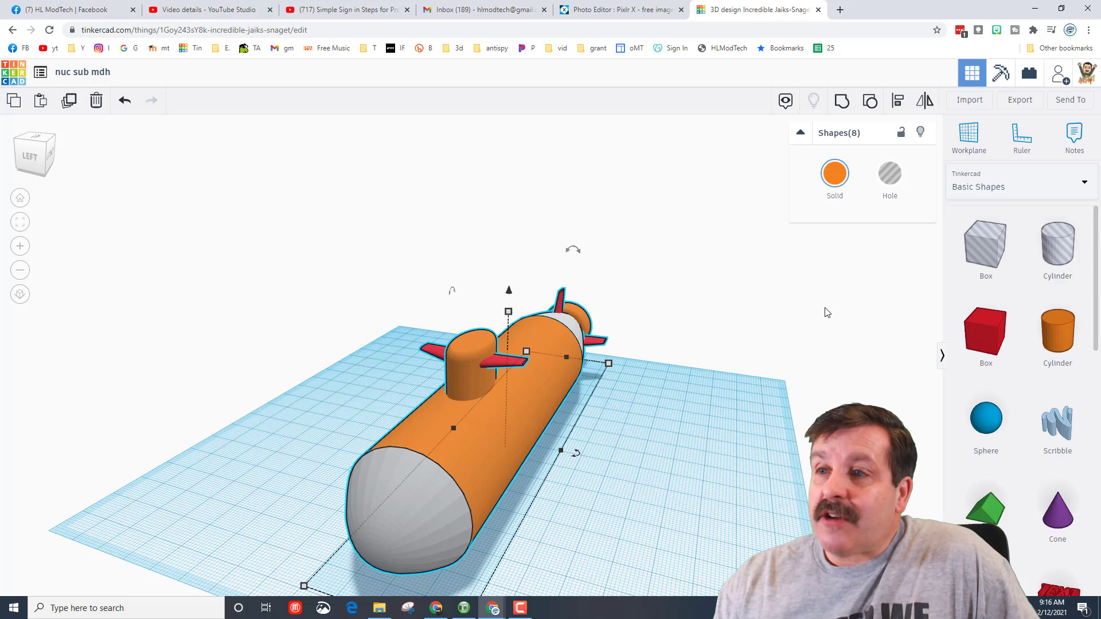
pyautogui.click(833, 176)
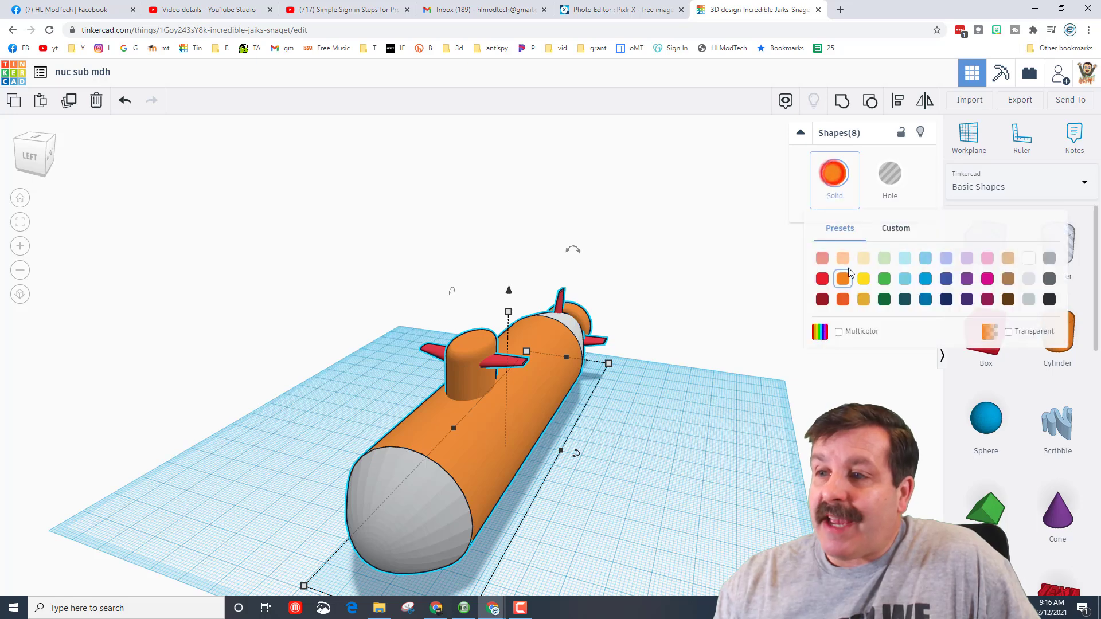
pyautogui.click(1049, 279)
pyautogui.moveTo(693, 486); pyautogui.dragTo(575, 483, button='right')
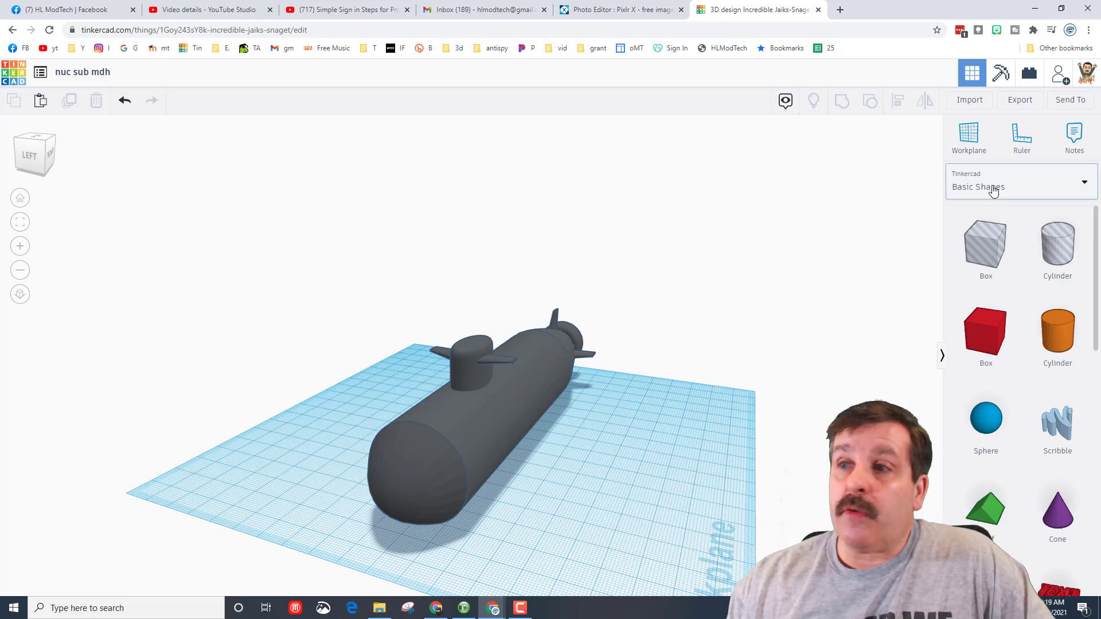
pyautogui.click(1057, 75)
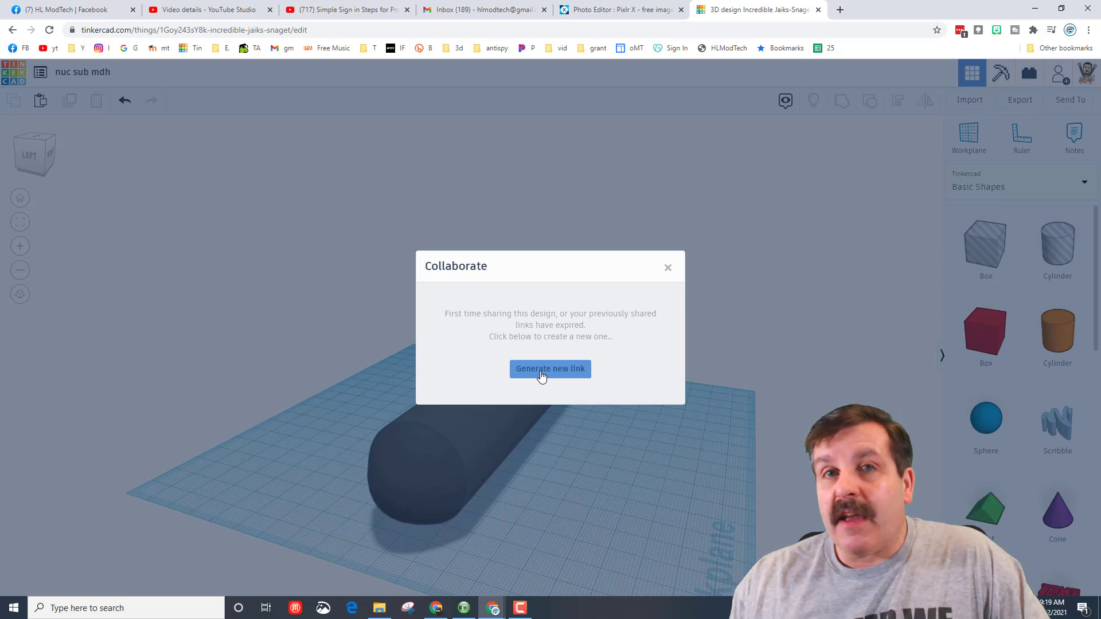
pyautogui.click(668, 267)
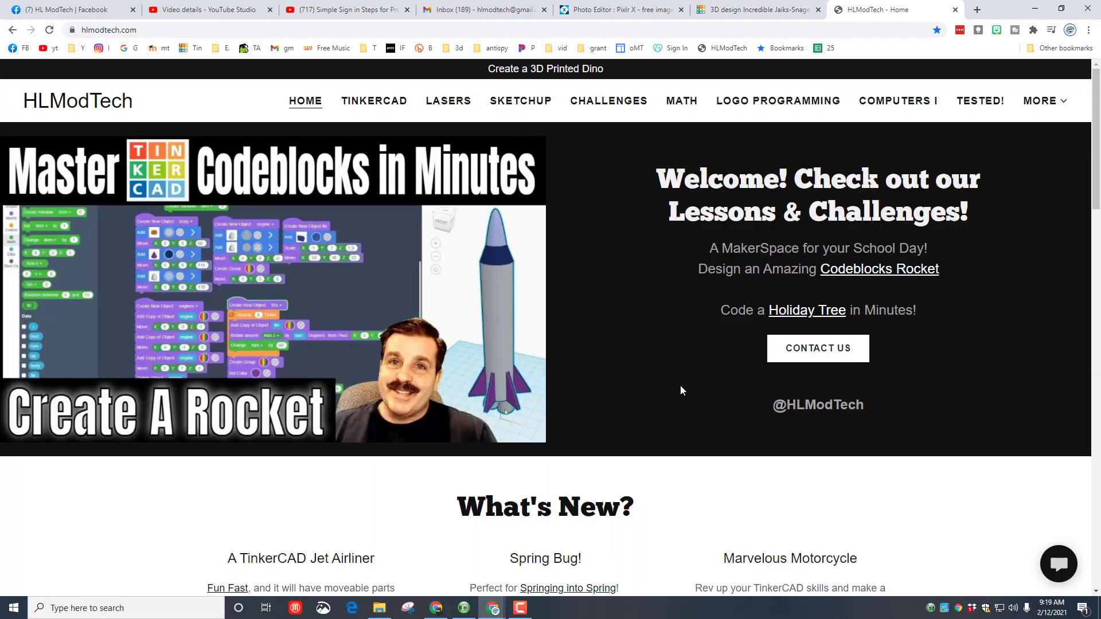
# - Open the contact chat panel on the HLModTech home page
pyautogui.click(1053, 578)
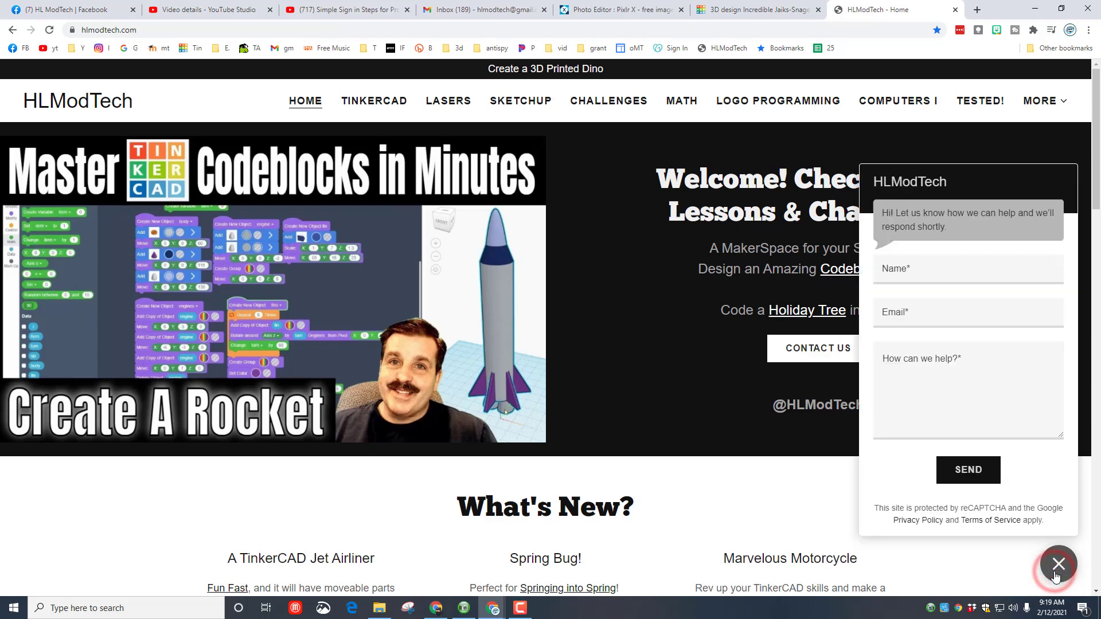